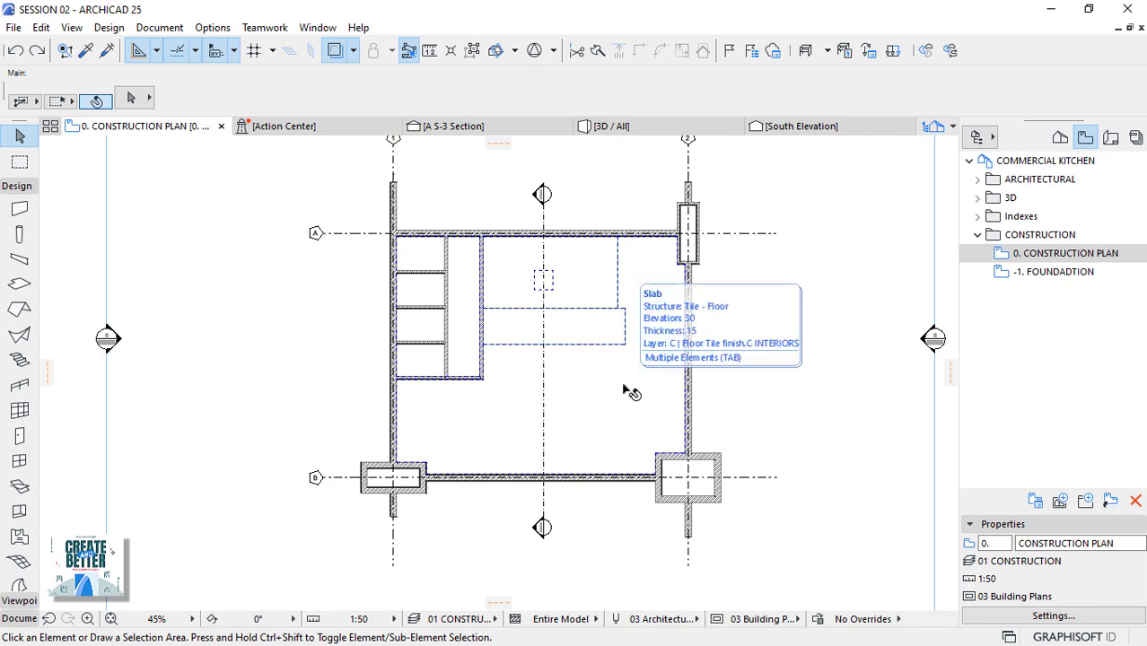
Offset the kitchen slab's bottom edge below the wall and its right edge past the right wall
left_click(628, 475)
left_click(767, 549)
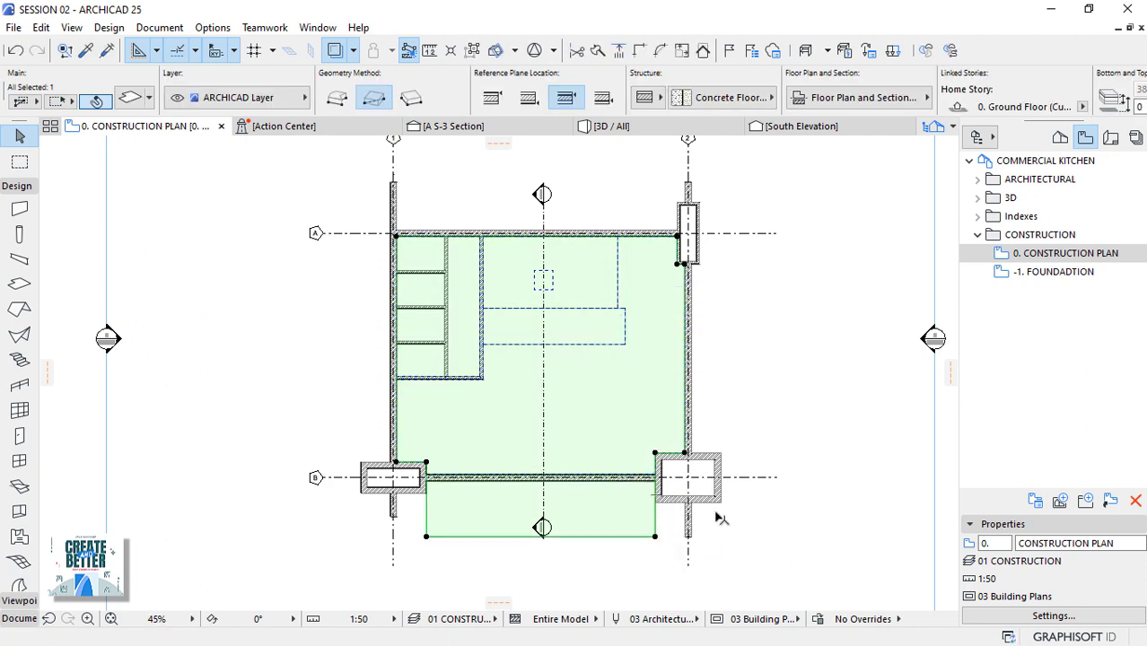
left_click(744, 505)
left_click(688, 323)
left_click(763, 345)
left_click(687, 182)
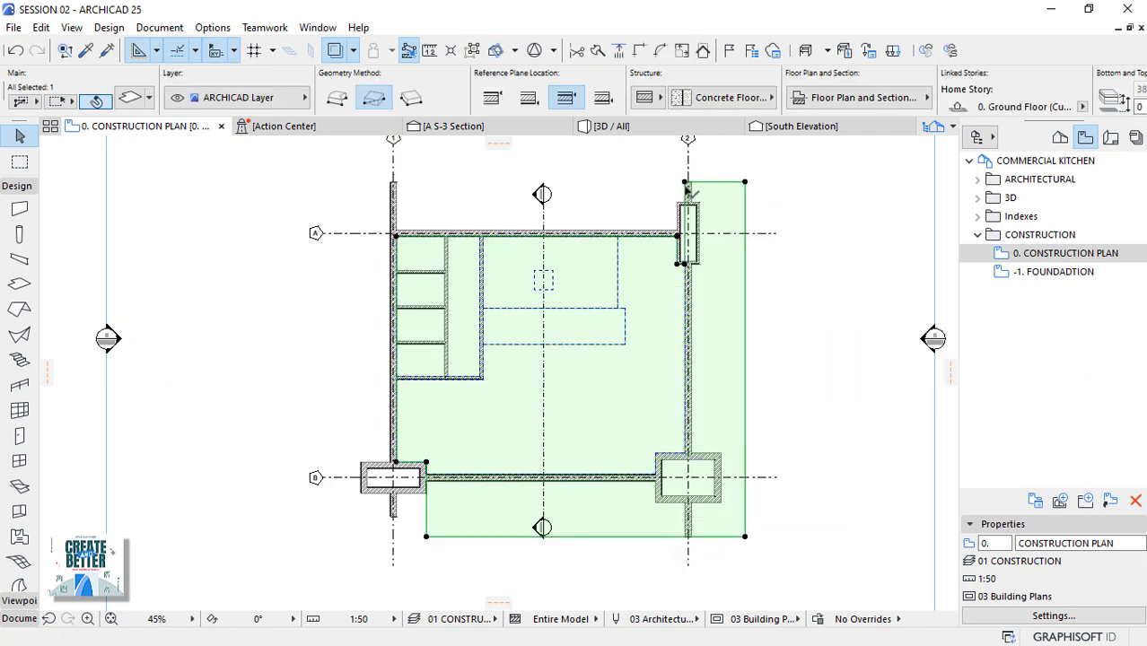
key("Escape")
Offset the slab's top edge above the top wall and push its bottom edge further down
left_click(687, 189)
scroll(760, 253, "up", 3)
scroll(761, 251, "down", 2)
left_click(709, 289)
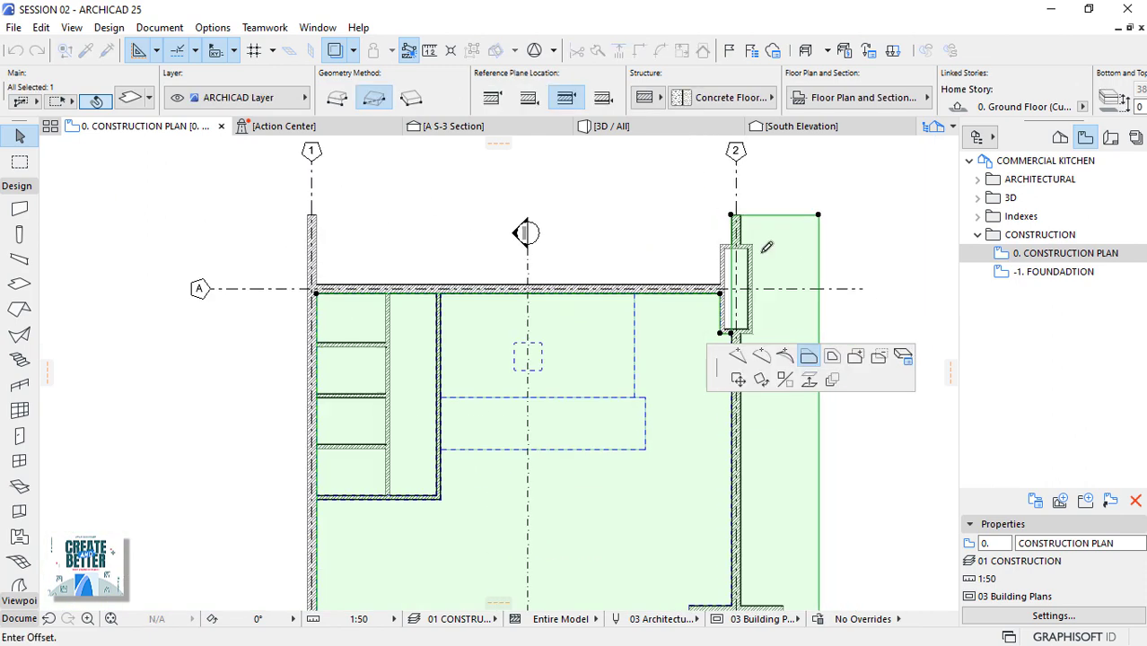
left_click(793, 354)
left_click(547, 224)
scroll(549, 220, "down", 2)
left_click(386, 530)
left_click(511, 508)
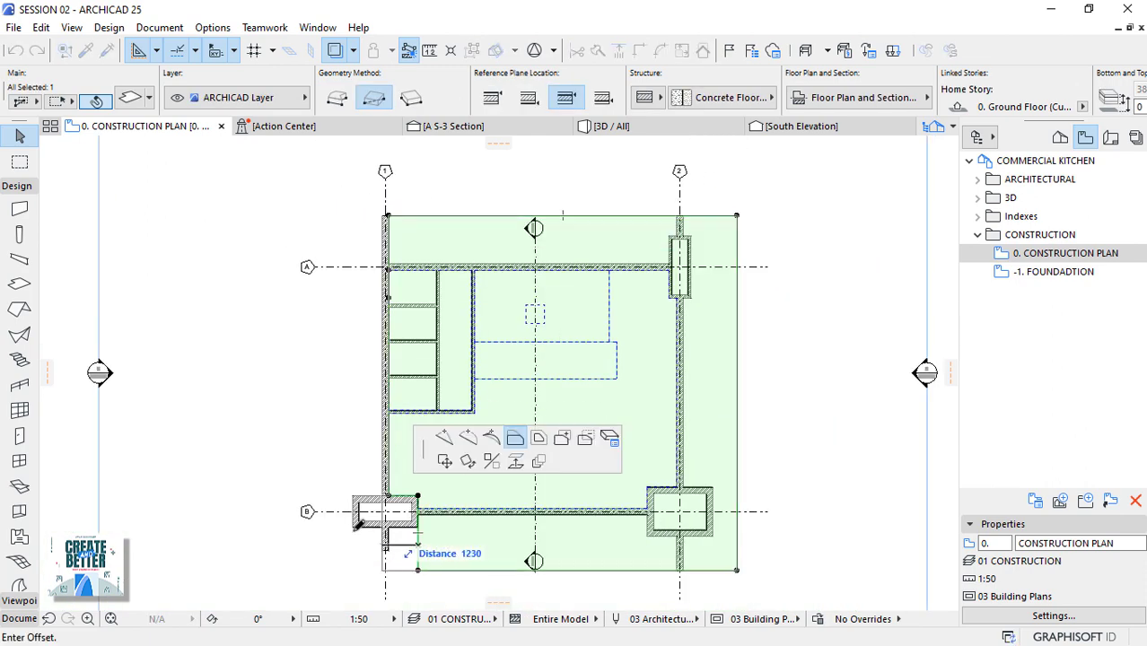
left_click(441, 550)
key("Escape")
scroll(441, 551, "up", 2)
scroll(440, 576, "down", 3)
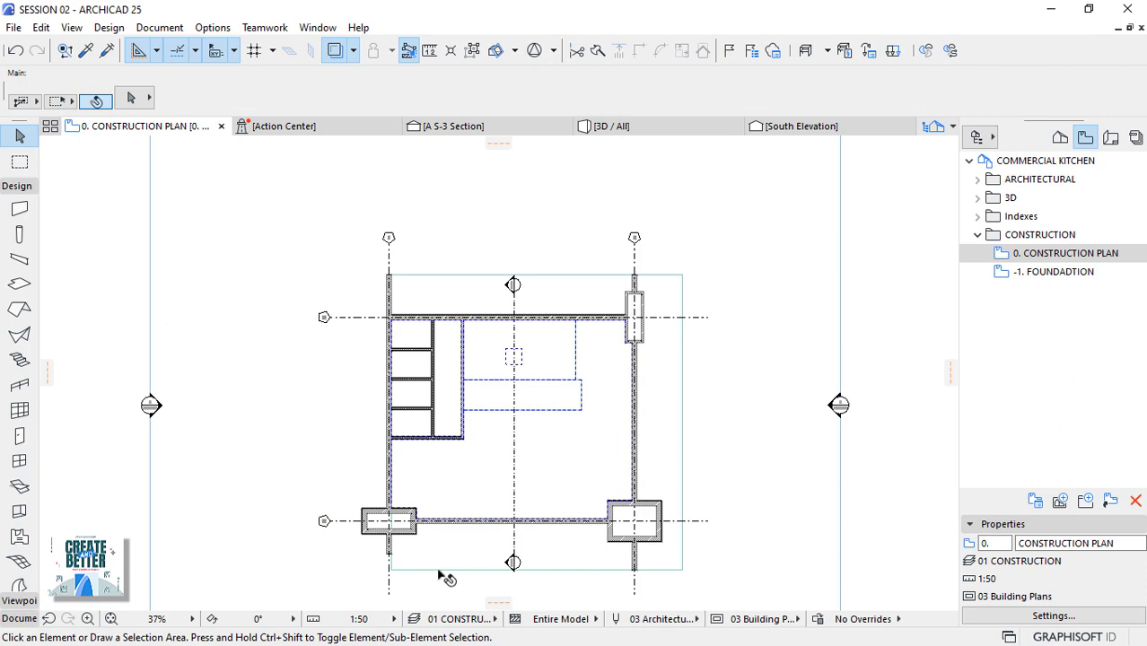
Orbit and zoom the 3D view to a low side view of the slab–footing junction
left_click(678, 132)
middle_click_drag(678, 277, 835, 400, "shift")
scroll(378, 467, "up", 10)
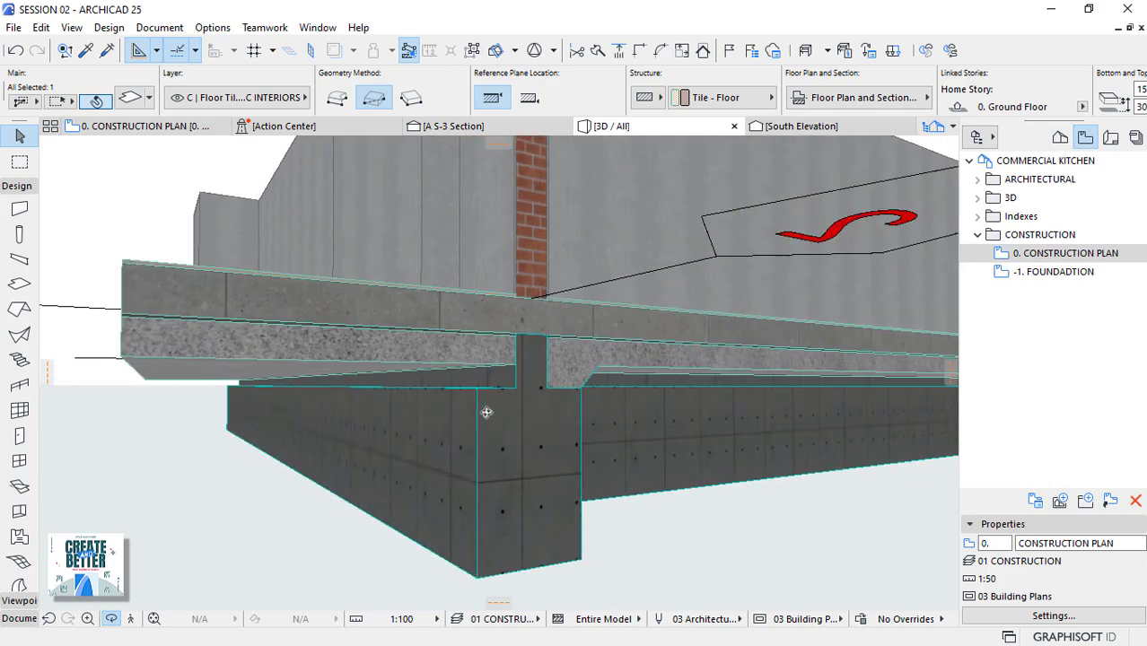
middle_click_drag(527, 418, 477, 420, "shift")
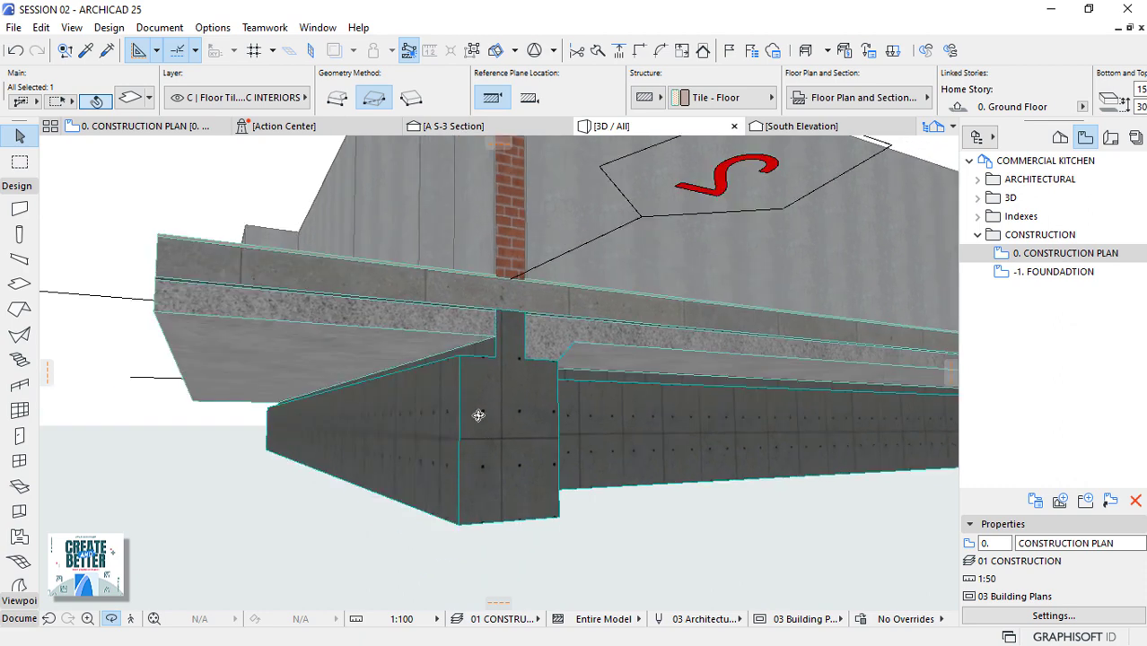
Select the single footing beam beneath the slab and bring up its context menu
key("Escape")
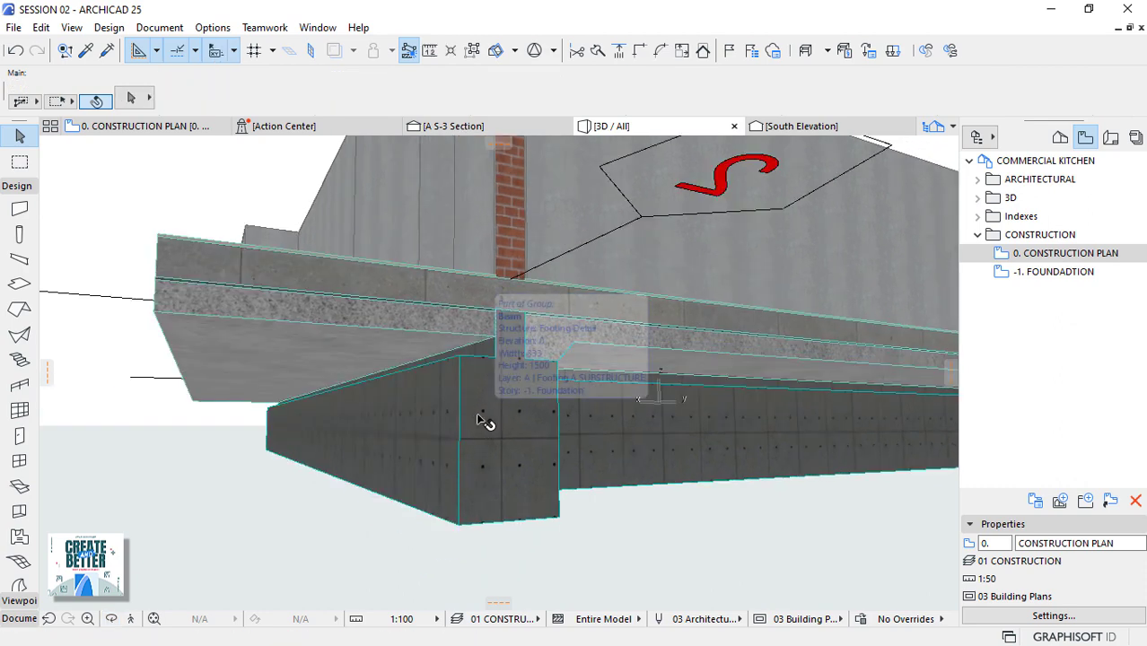
left_click(483, 421)
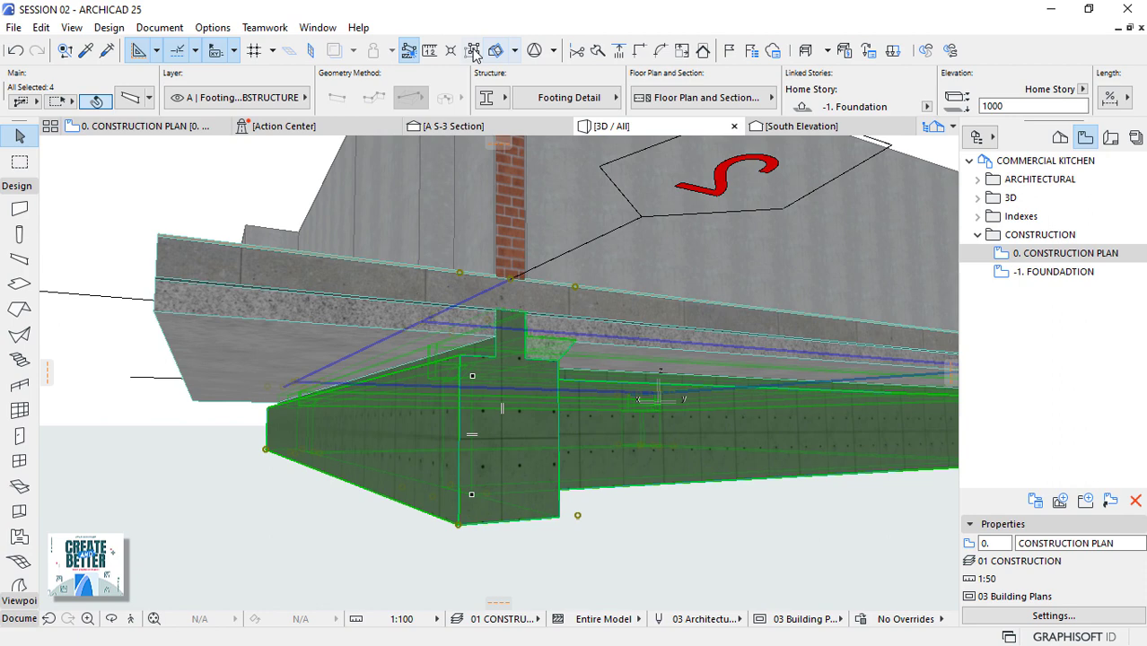
left_click(629, 577)
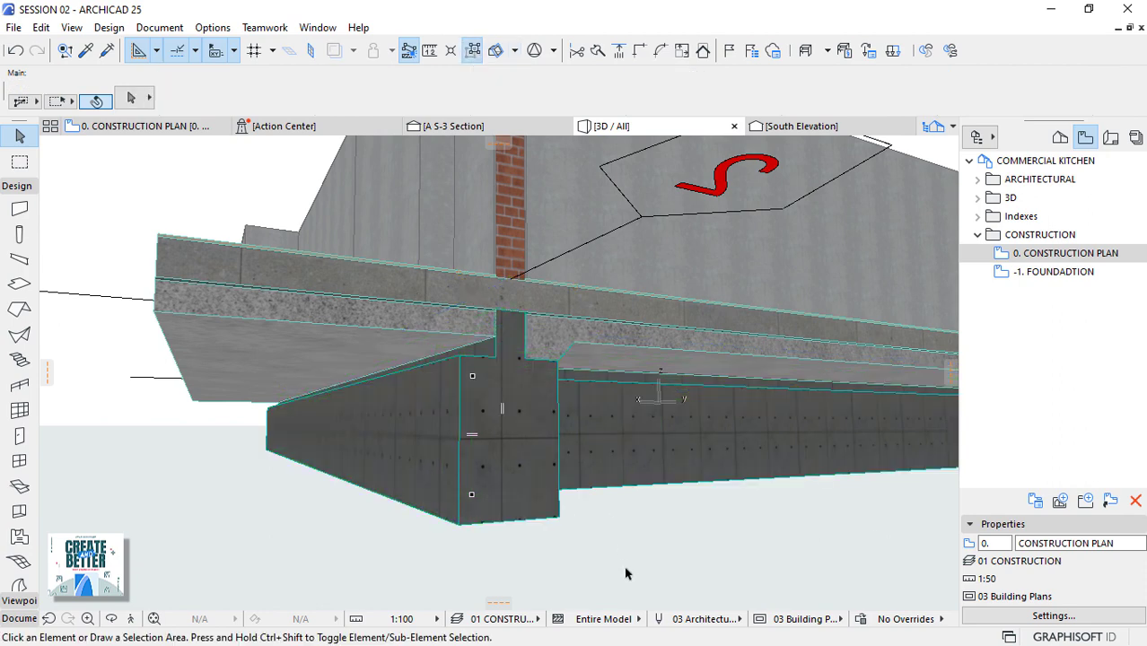
left_click(498, 440)
right_click(499, 440)
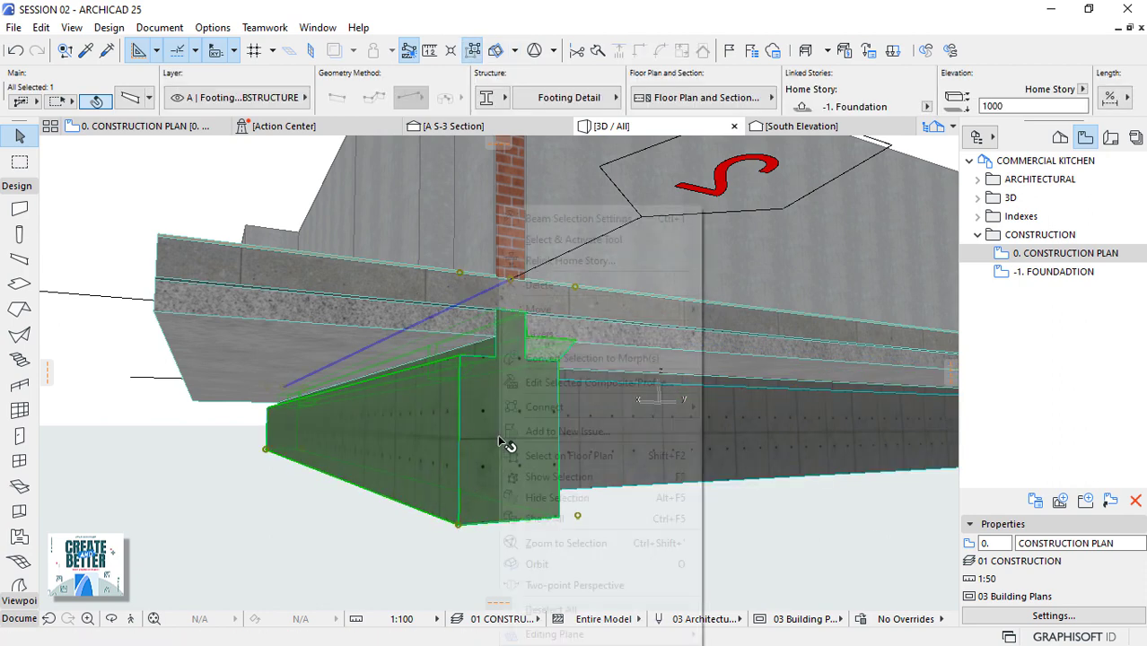
Duplicate the footing beam's Footing Detail profile under the name 'Footing Detail A&B'
left_click(543, 384)
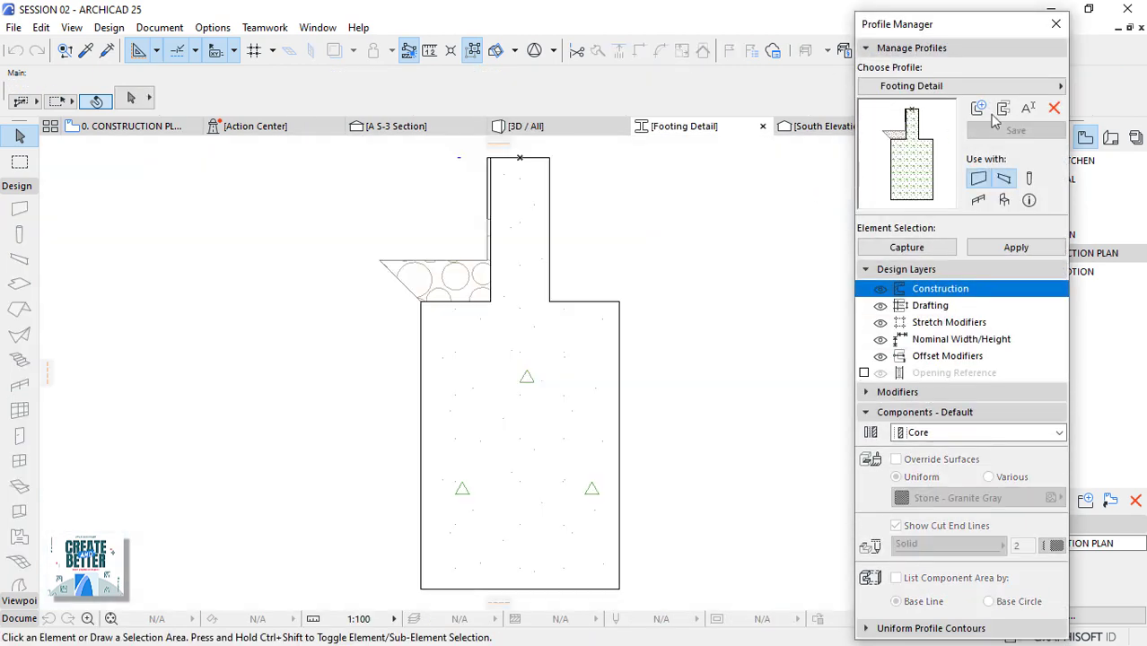
left_click(1003, 109)
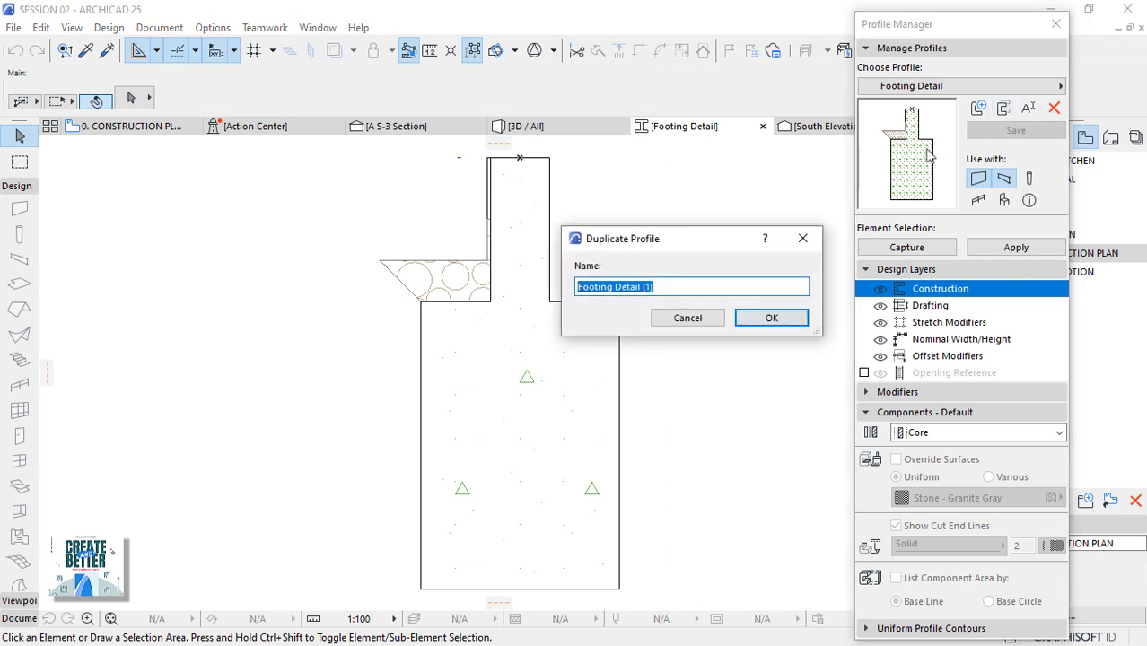
left_click(656, 286)
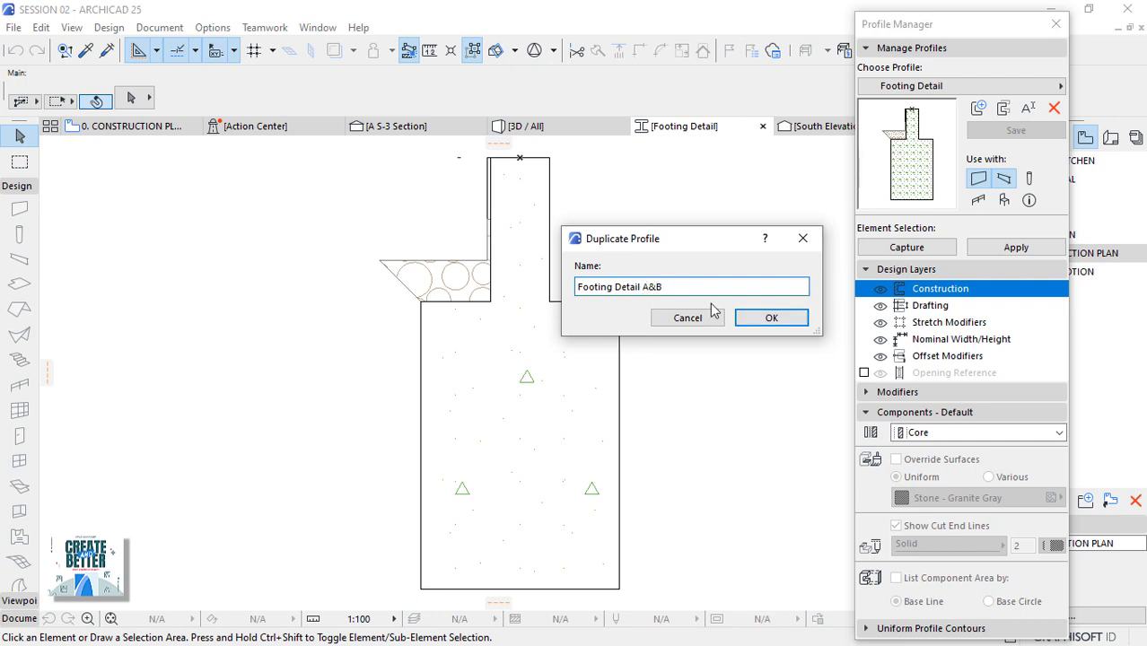
left_click(770, 317)
Mirror a copy of the gravel fill and membrane about the vertical centre axis and save the profile
left_click(419, 283)
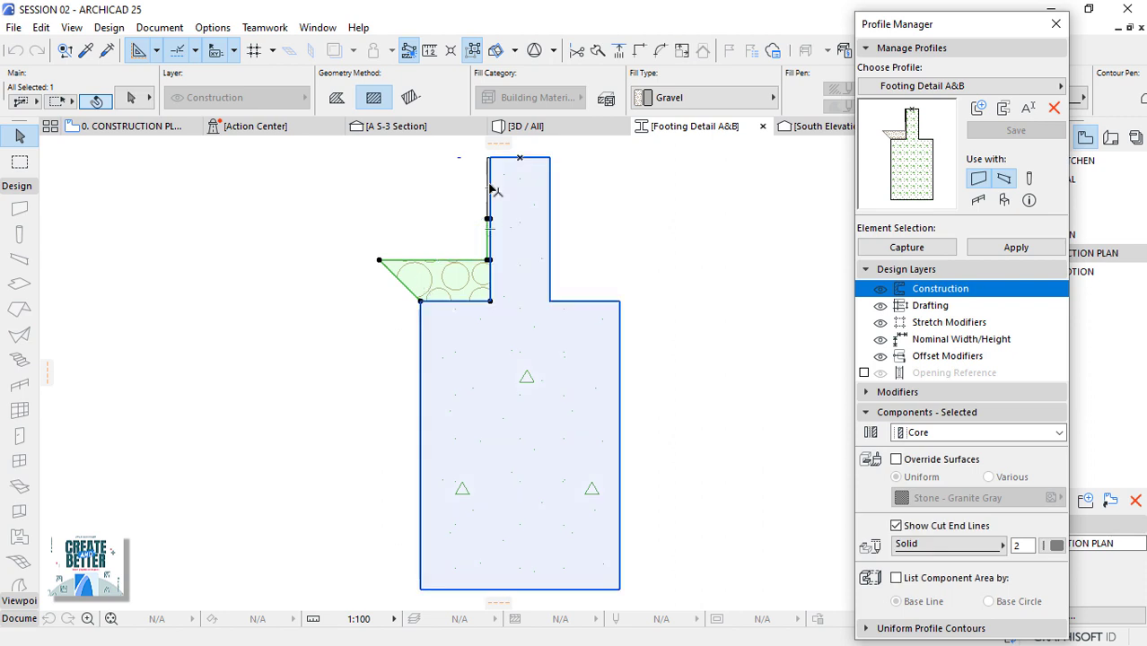
left_click(489, 193, "shift")
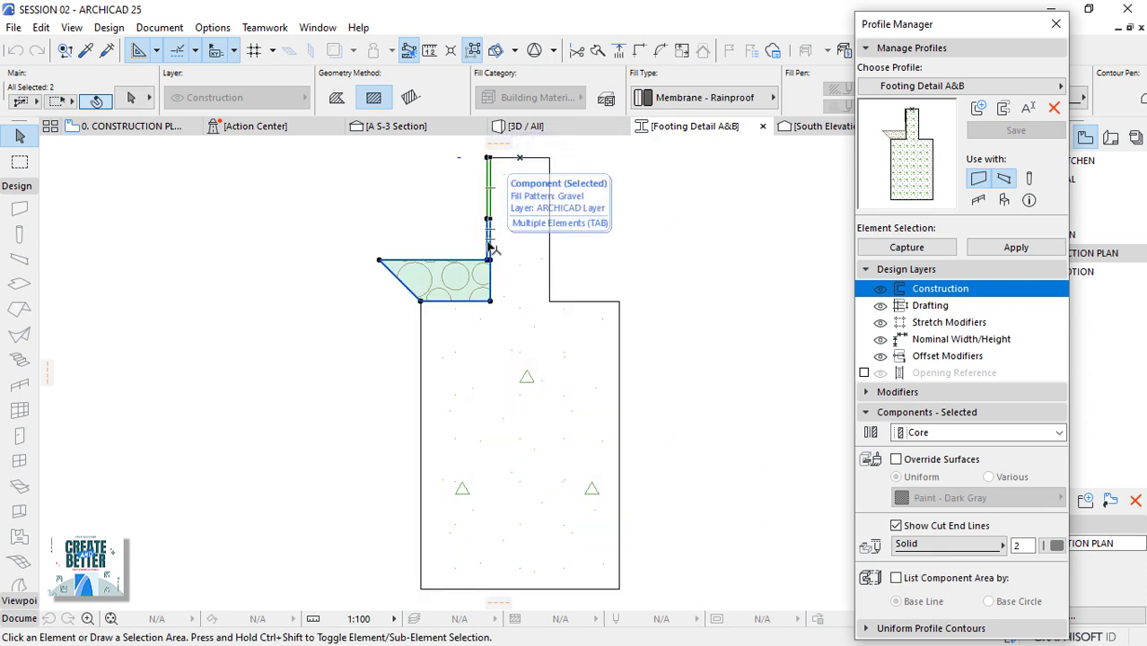
right_click(615, 223)
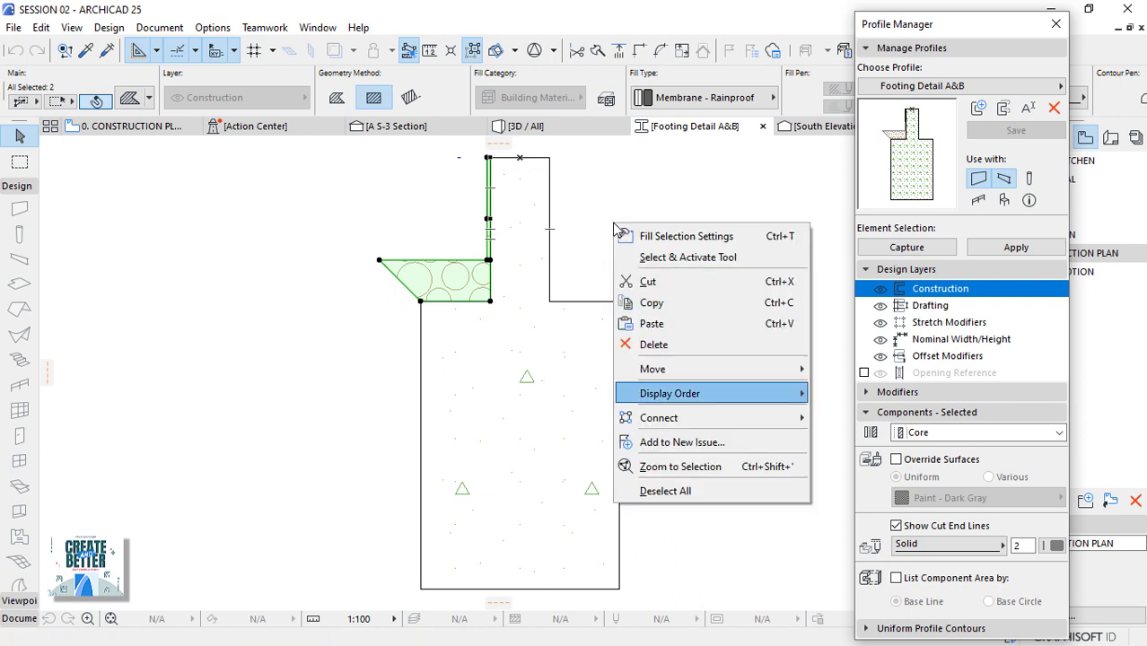
mouse_move(700, 369)
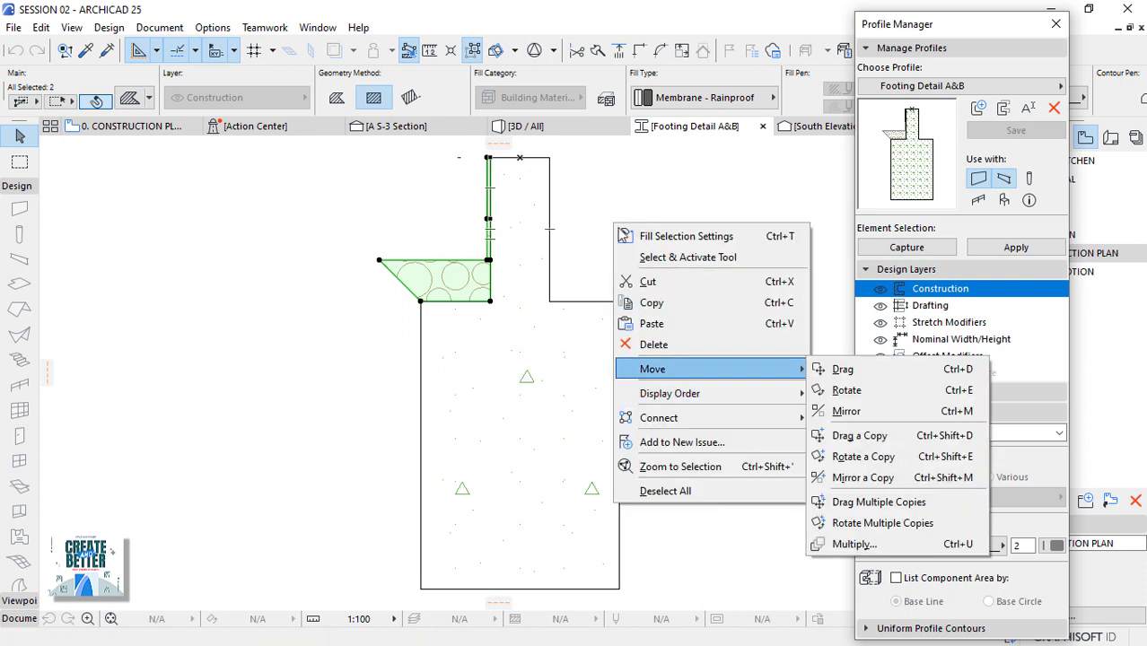
left_click(862, 478)
left_click(520, 594)
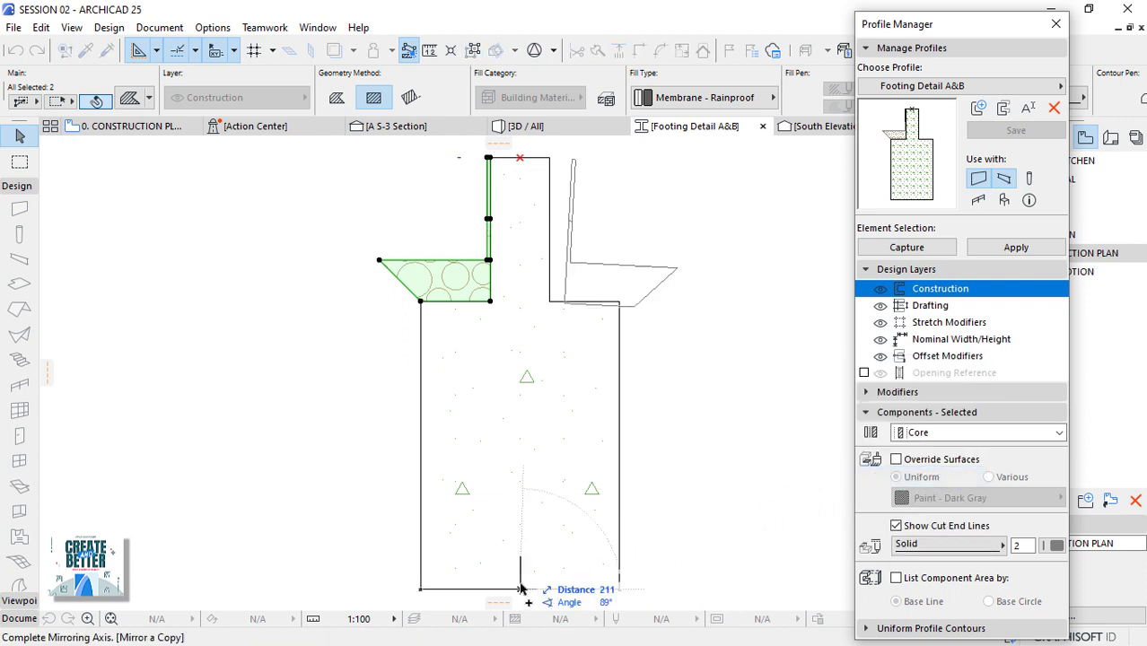
left_click(520, 390)
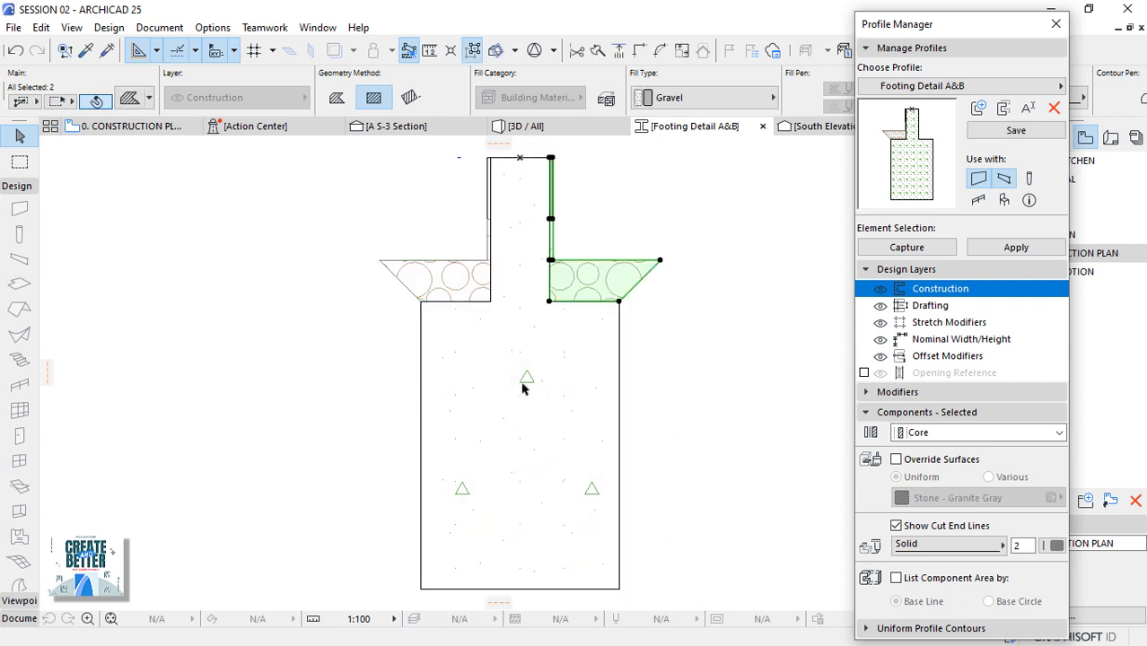
left_click(1006, 135)
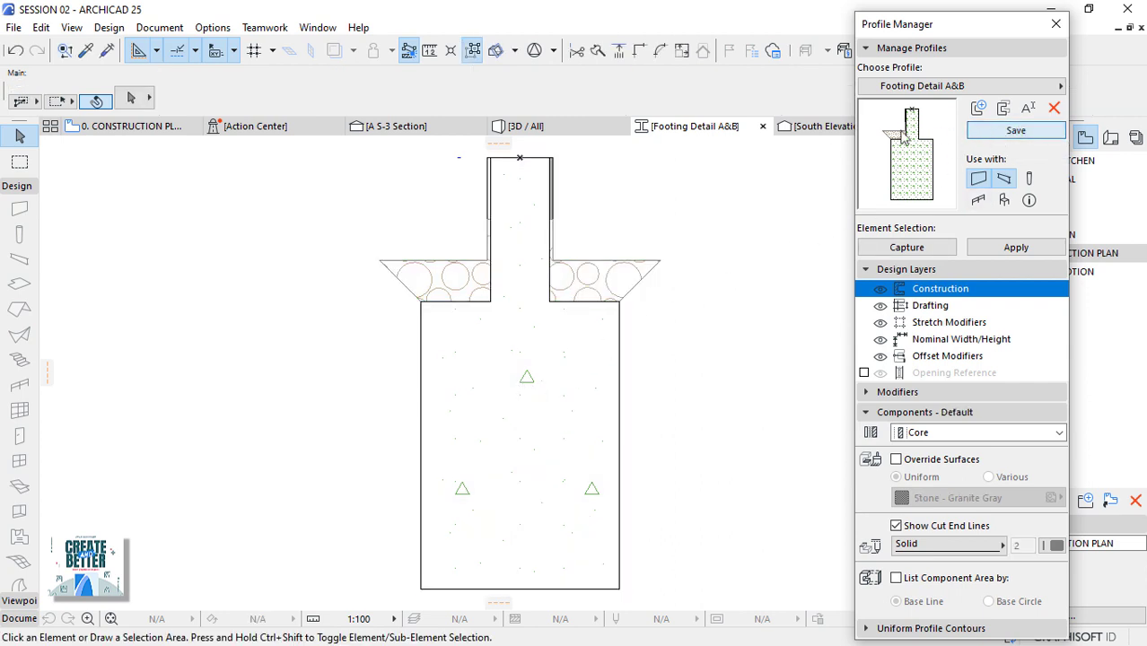
left_click(549, 126)
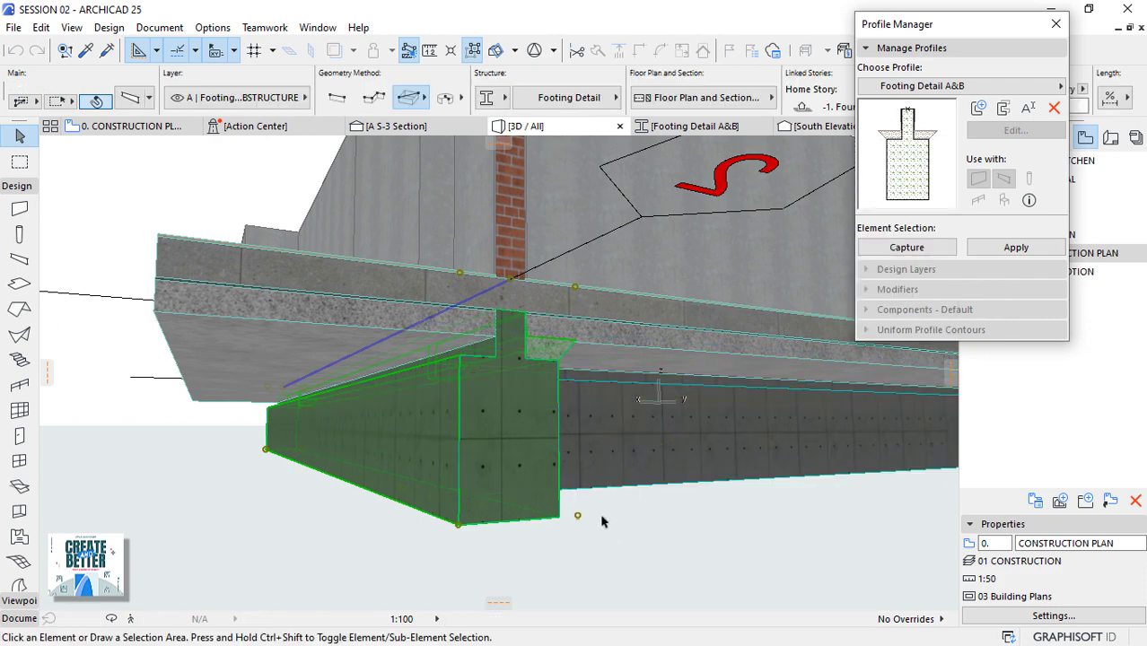
Apply Footing Detail A&B to the footing beam, check it in 3D, then return to 0. CONSTRUCTION PLAN
left_click(582, 402)
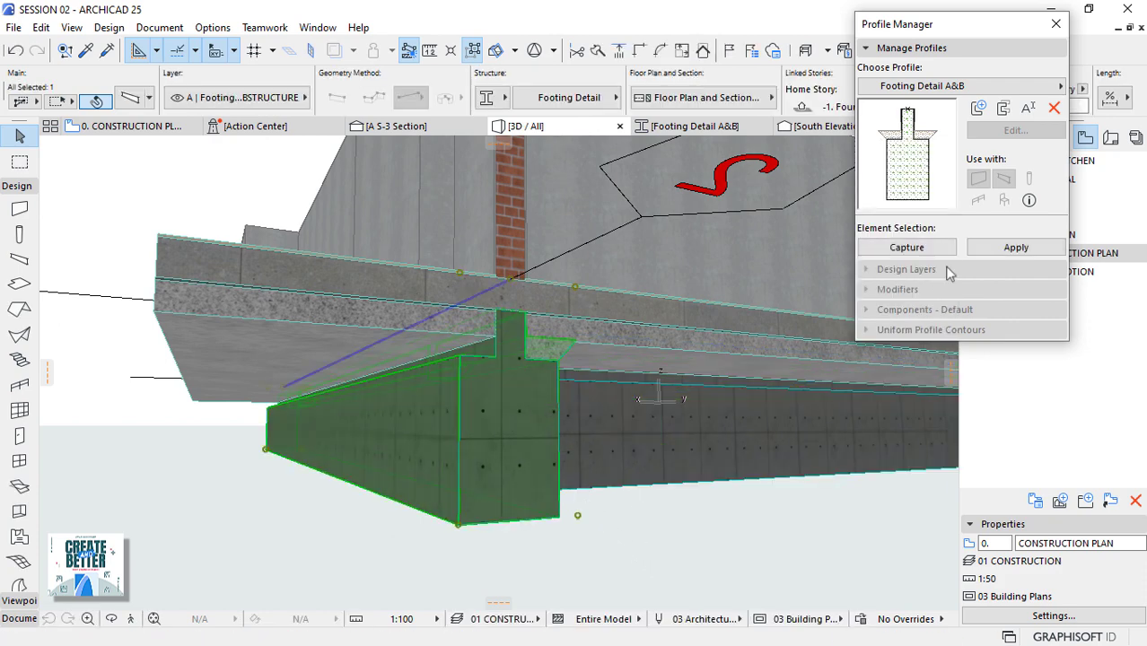
left_click(1017, 246)
left_click(805, 519)
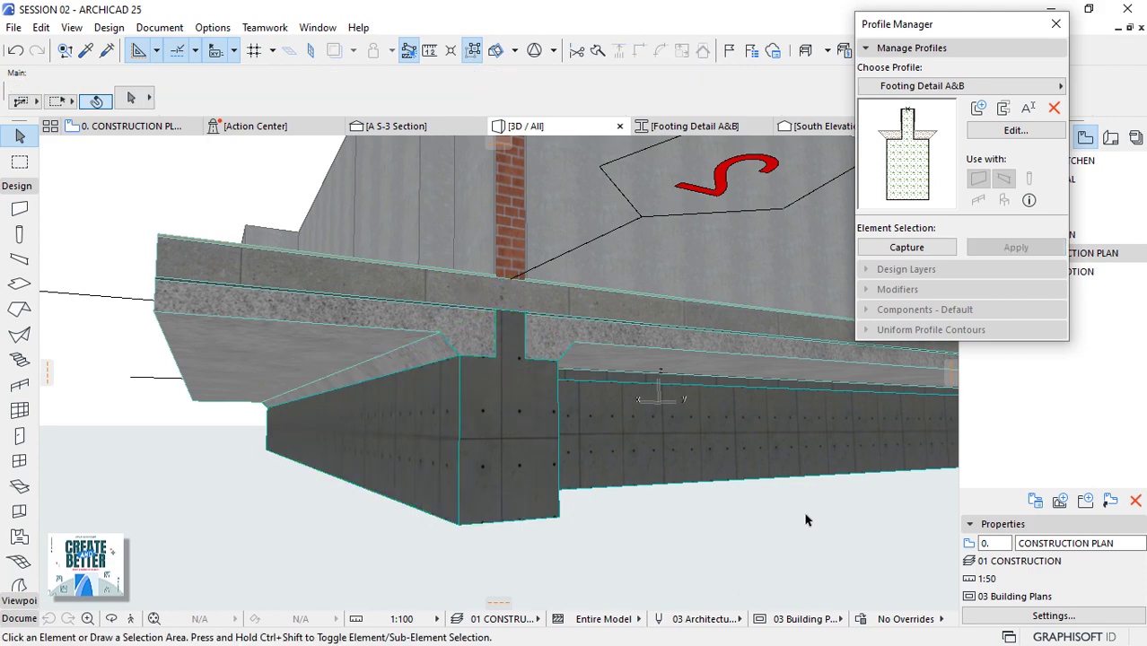
middle_click_drag(828, 490, 808, 428, "shift")
scroll(405, 462, "down", 5)
left_click(120, 126)
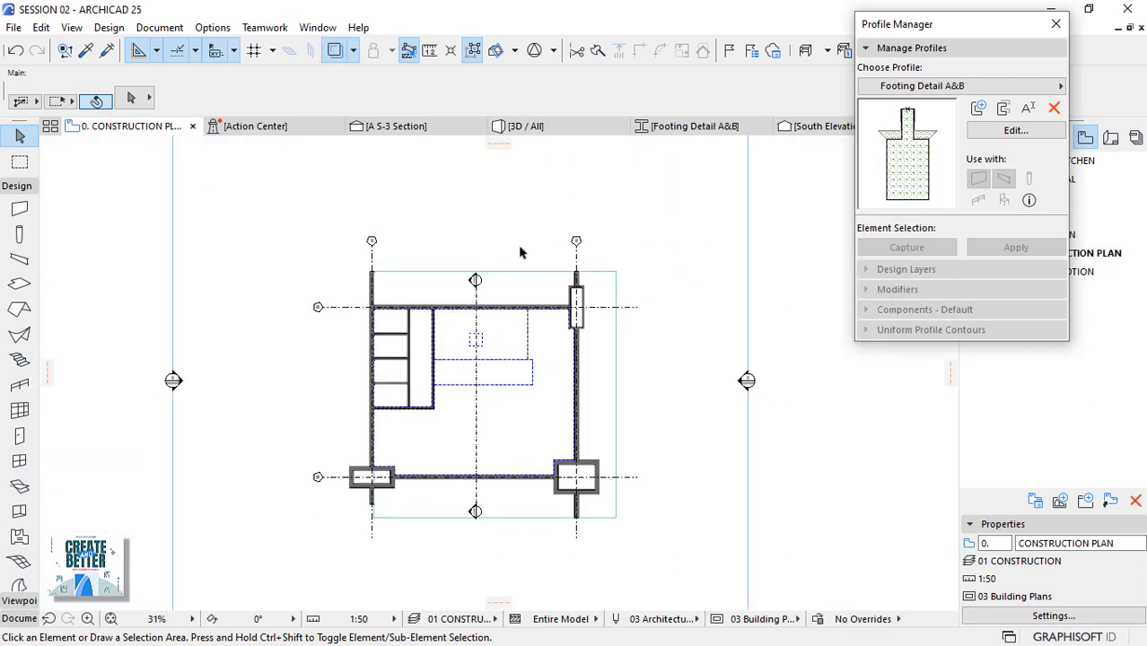
left_click(1056, 25)
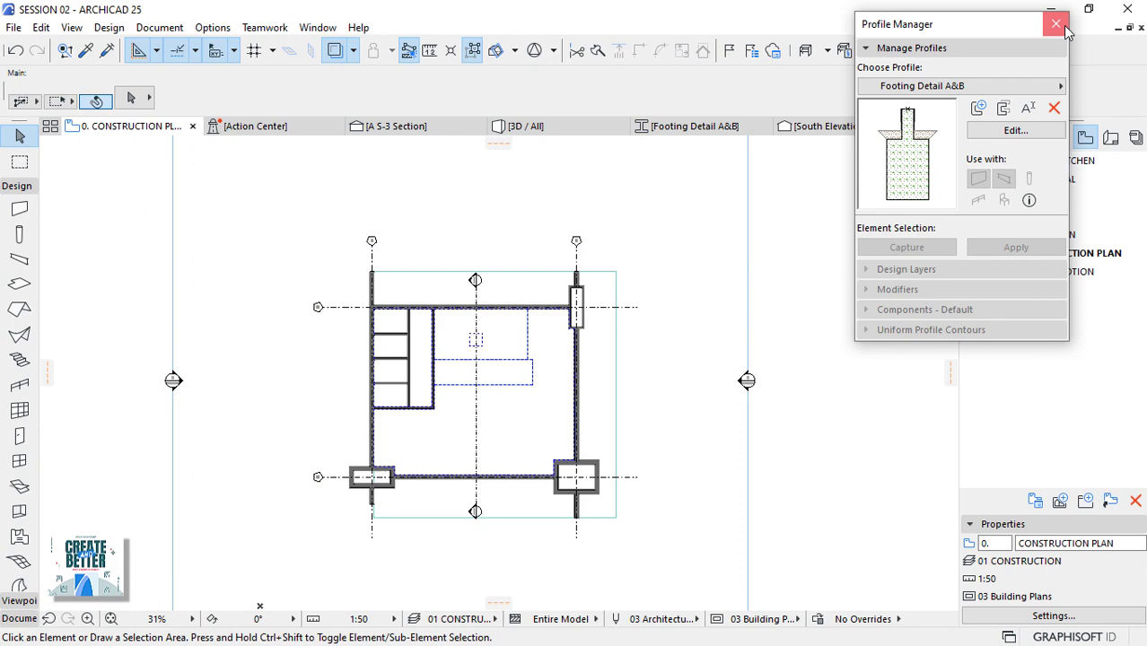
Set the floor slab's Uncut Line Pen and Hidden Line Pen both to 142 (0.10 mm)
scroll(411, 411, "up", 2)
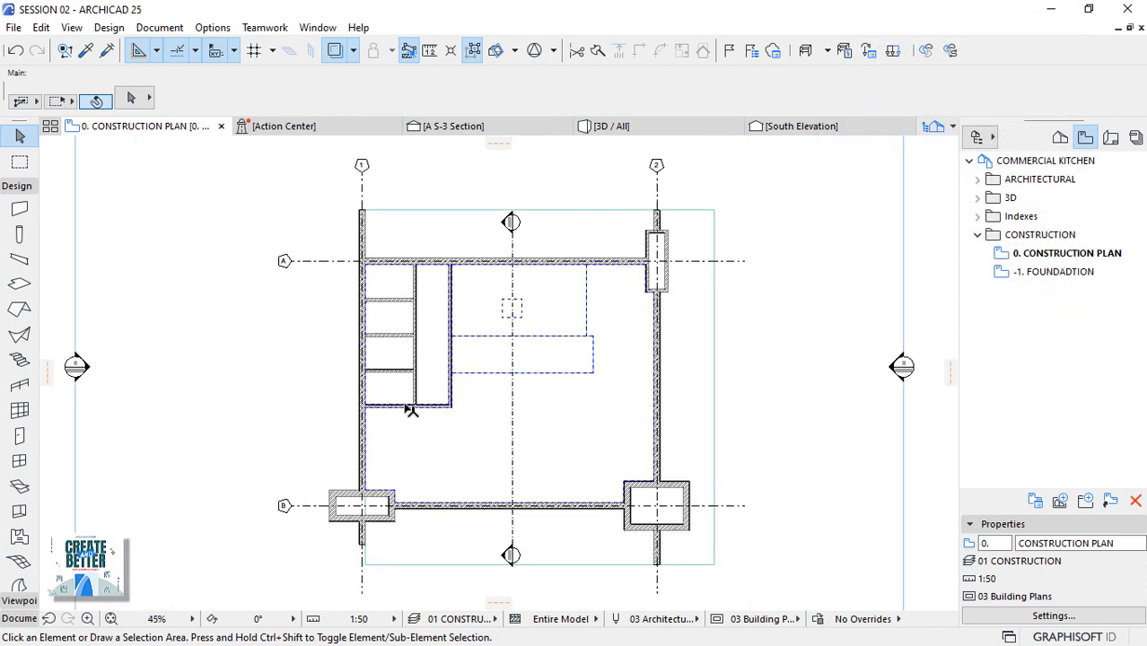
middle_click_drag(628, 468, 600, 444)
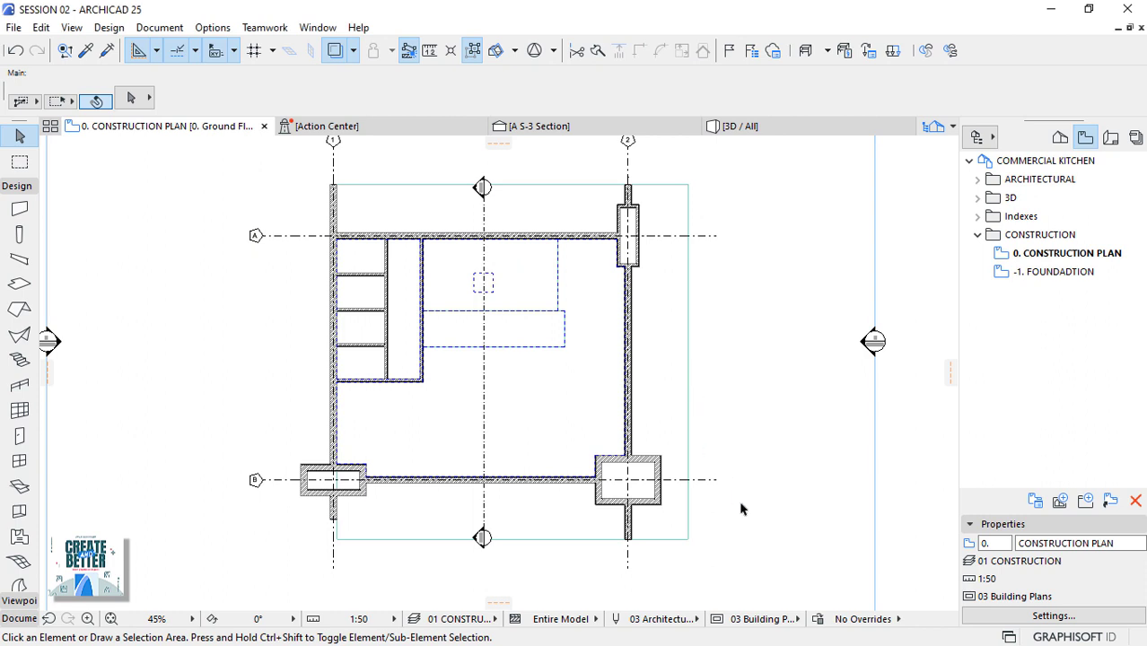
left_click(685, 410)
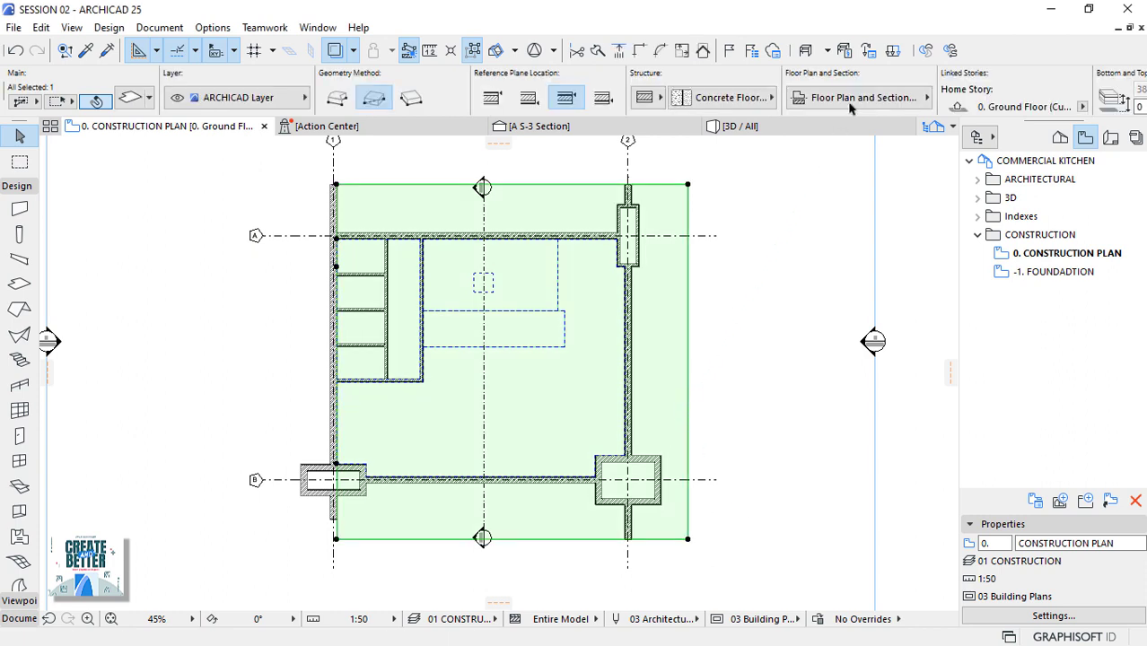
left_click(855, 104)
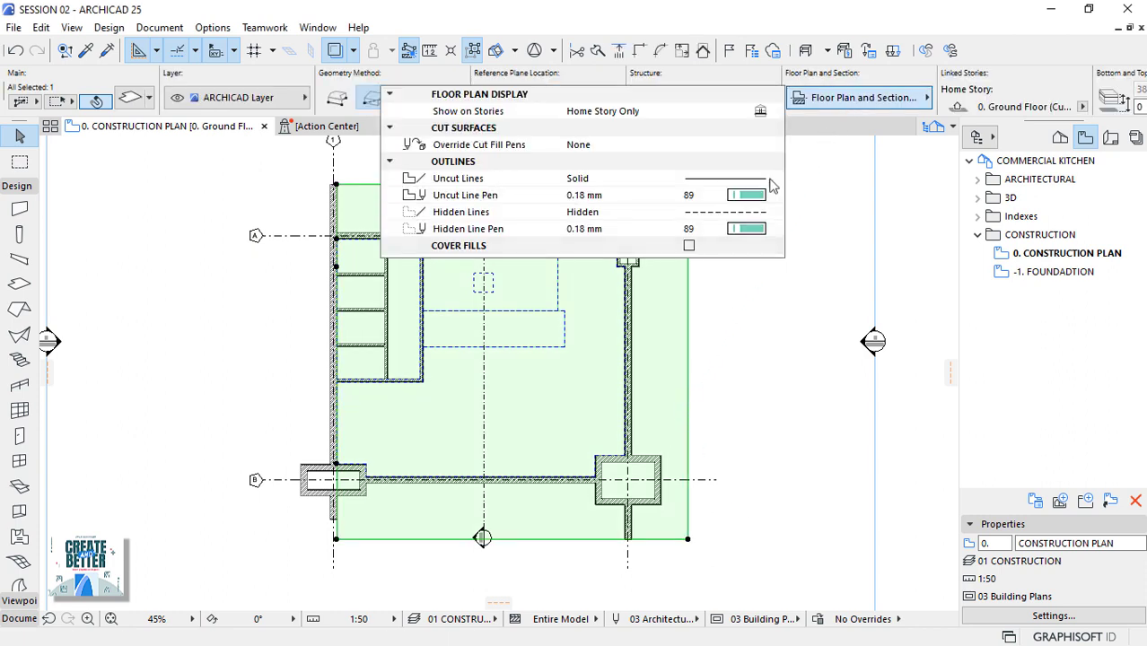
left_click(757, 195)
left_click(776, 194)
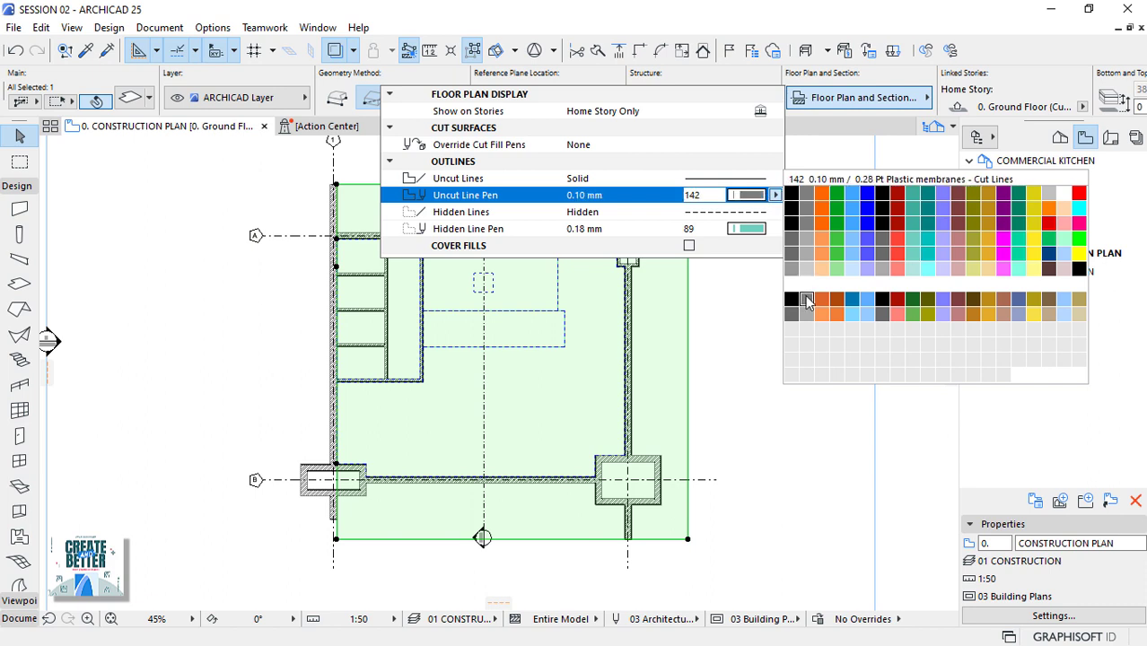
left_click(806, 302)
left_click(714, 231)
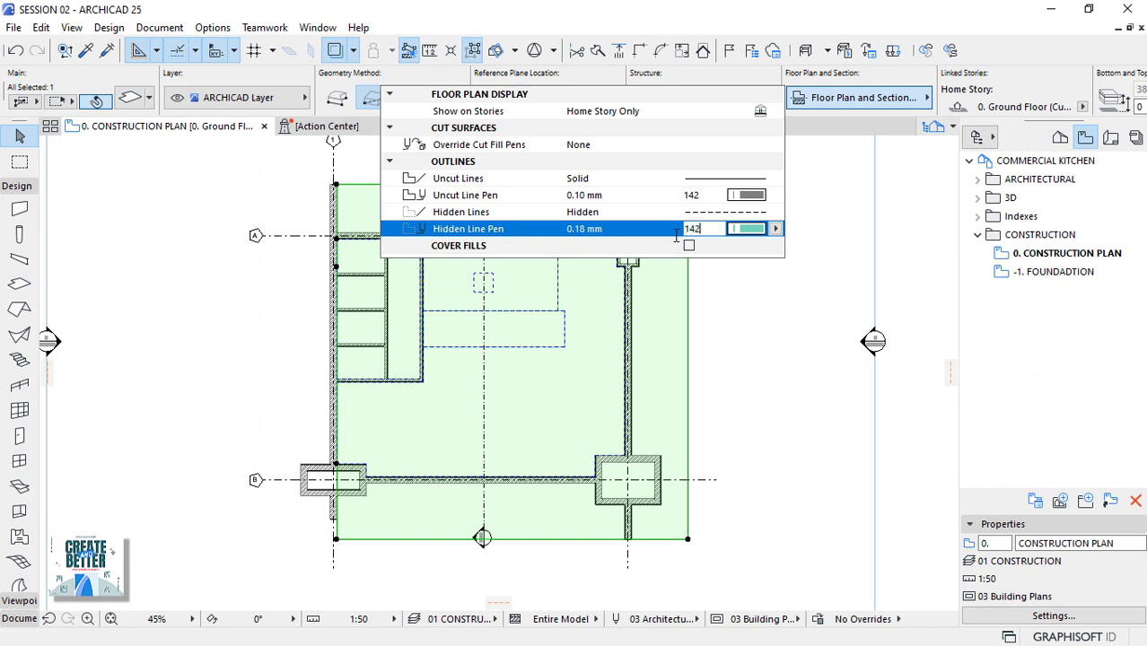
key("Return")
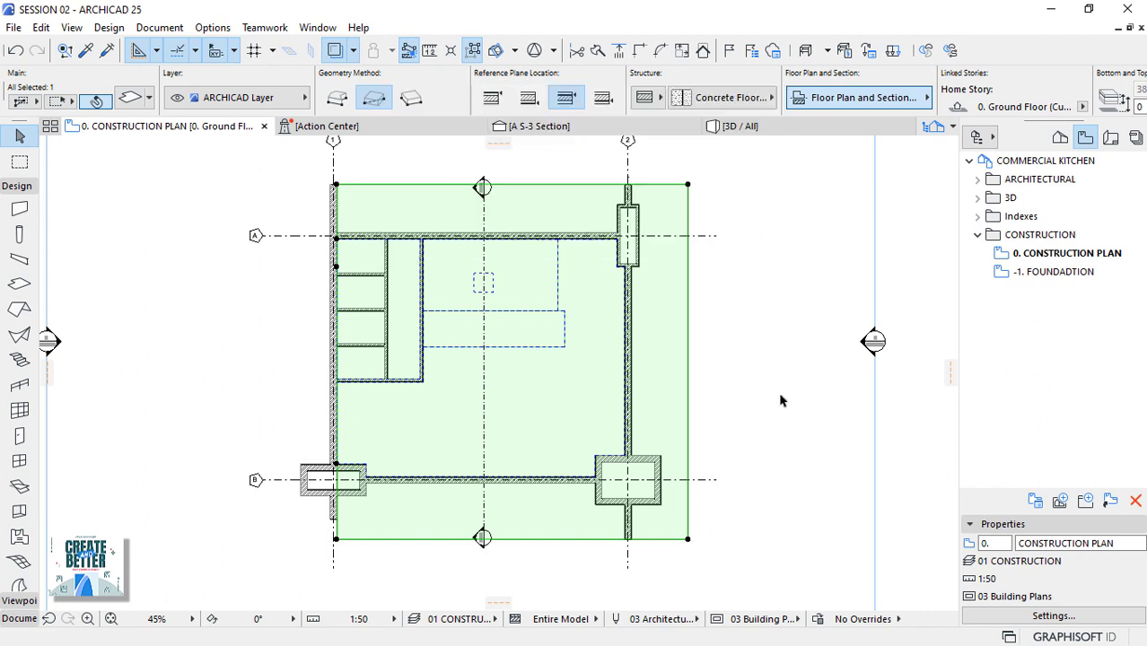
Copy the four fills left of the drain in the Floor Drain project, then switch back to SESSION 02
key("Escape")
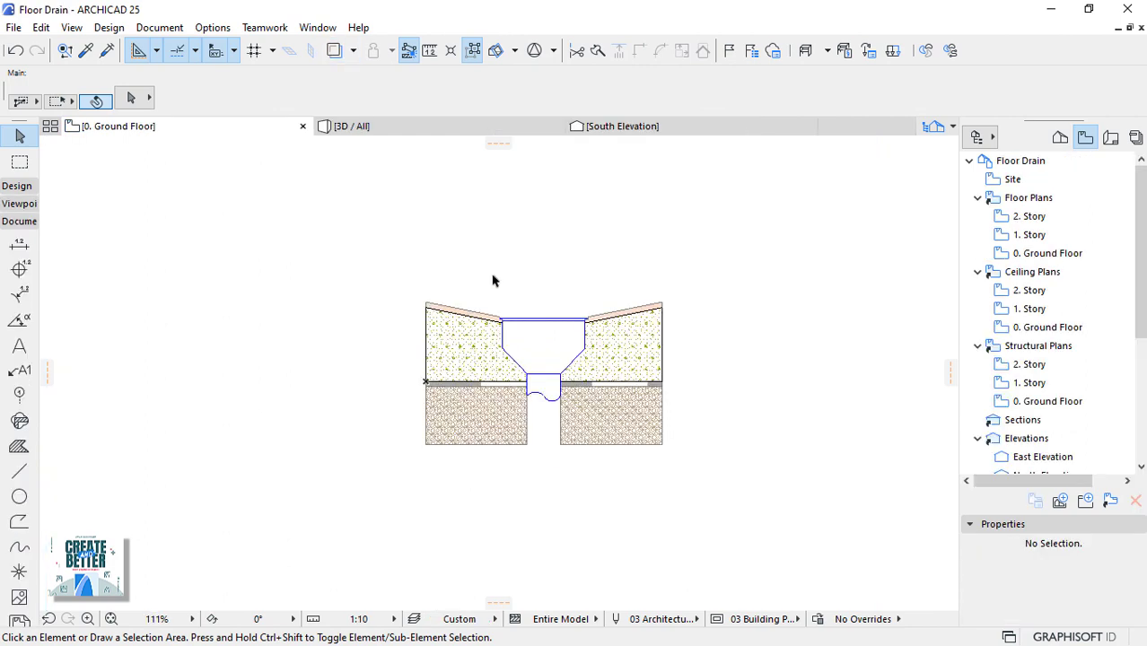
left_click_drag(471, 261, 413, 458)
right_click(723, 235)
left_click(761, 312)
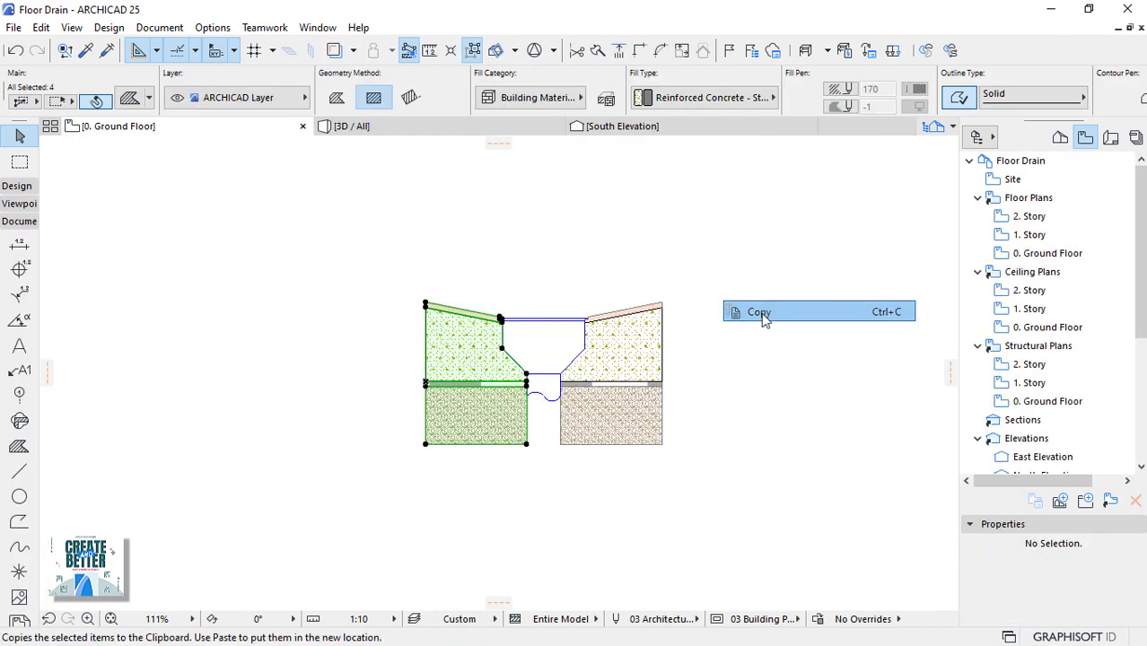
left_click(719, 421)
key("alt+Tab")
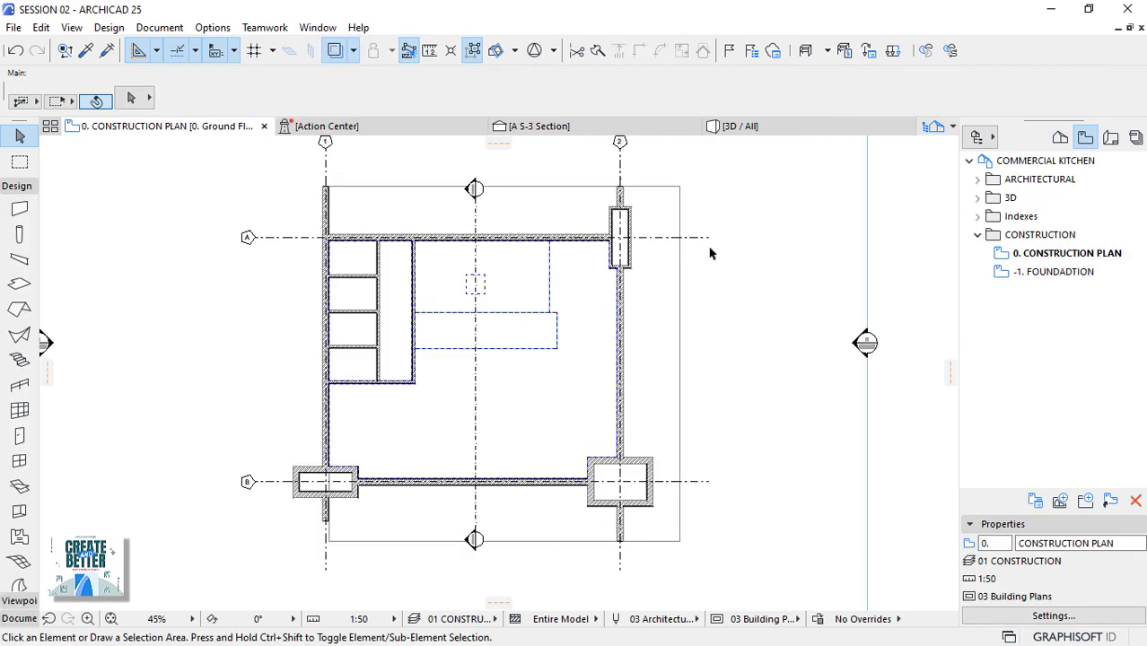
Create a new complex profile named 'Floor Drain' in Profile Manager
left_click(214, 28)
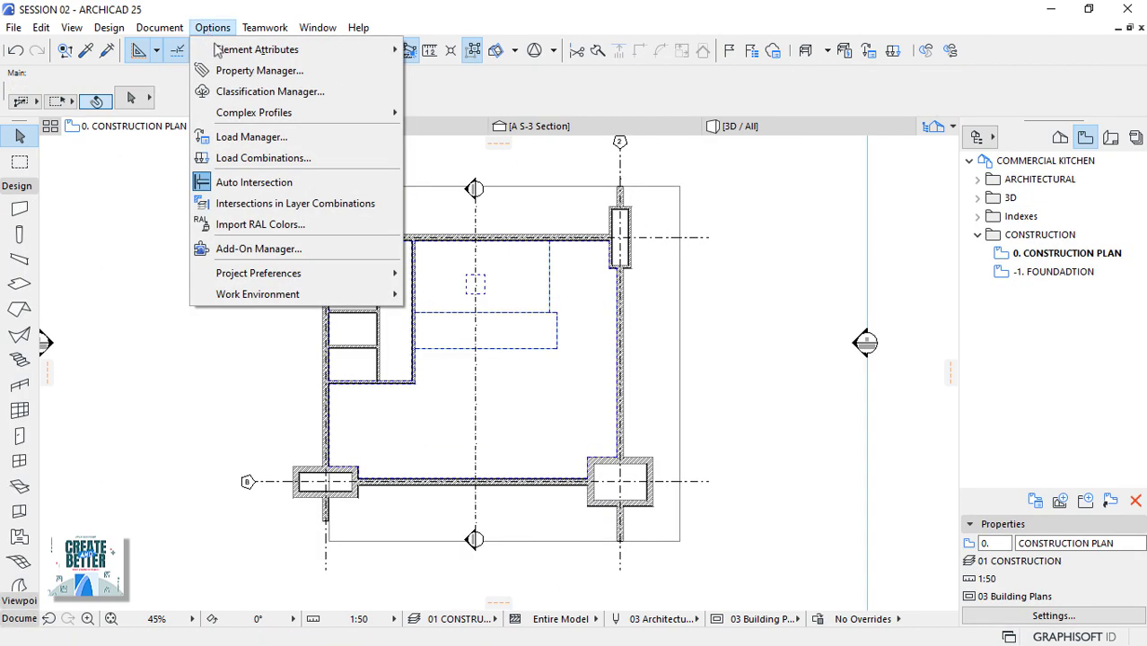
mouse_move(269, 113)
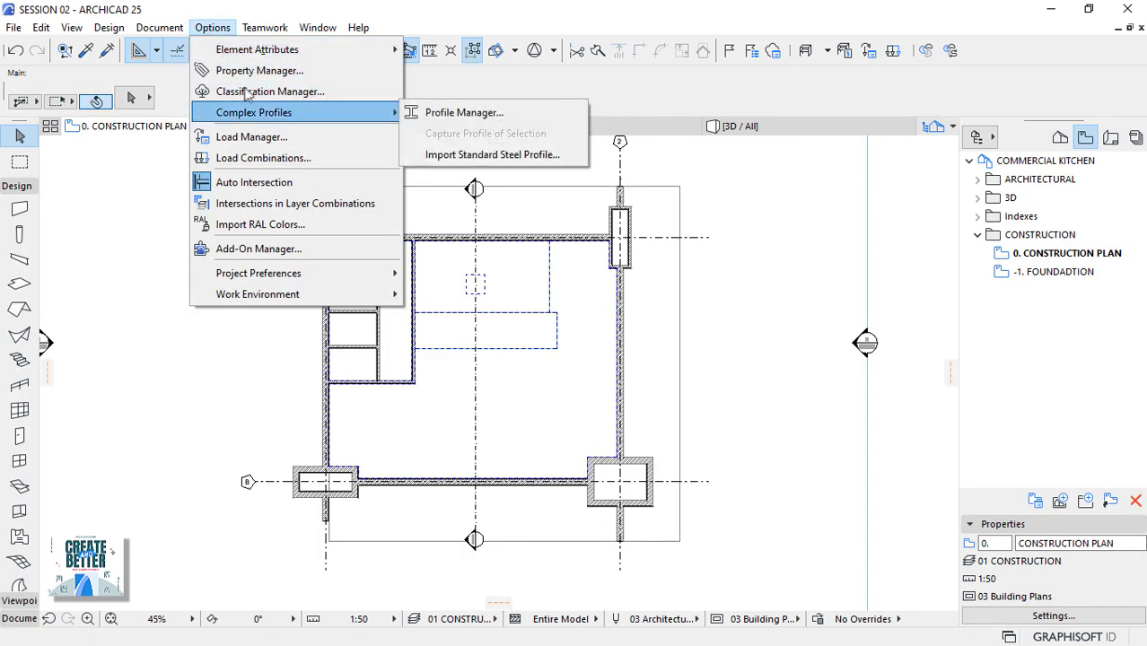
left_click(435, 112)
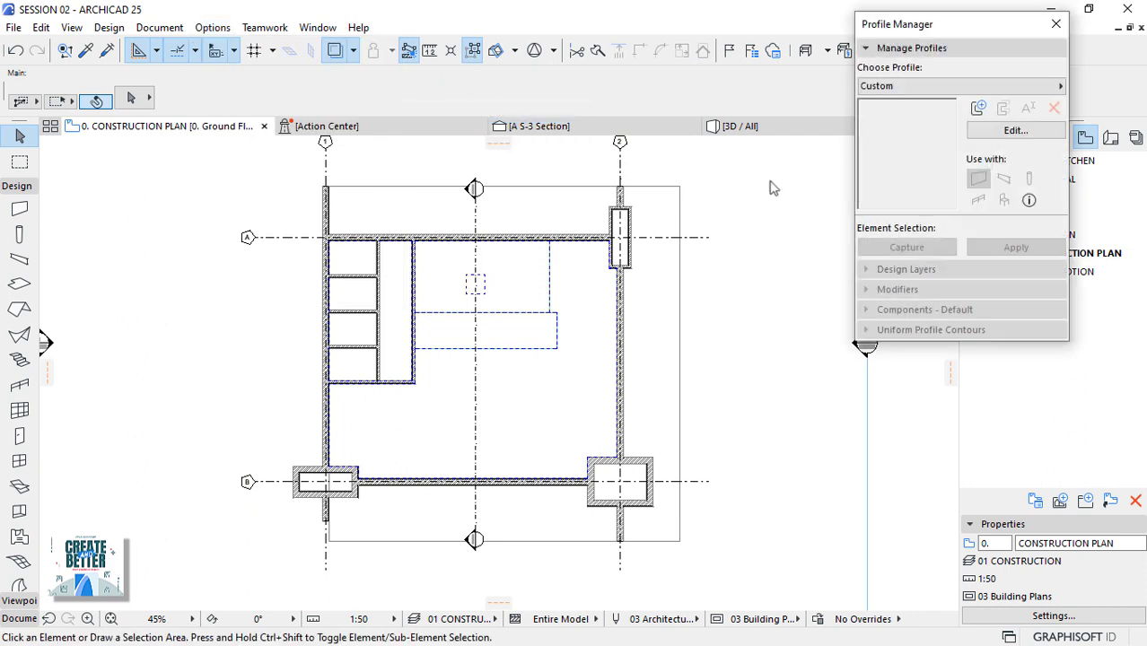
left_click(977, 107)
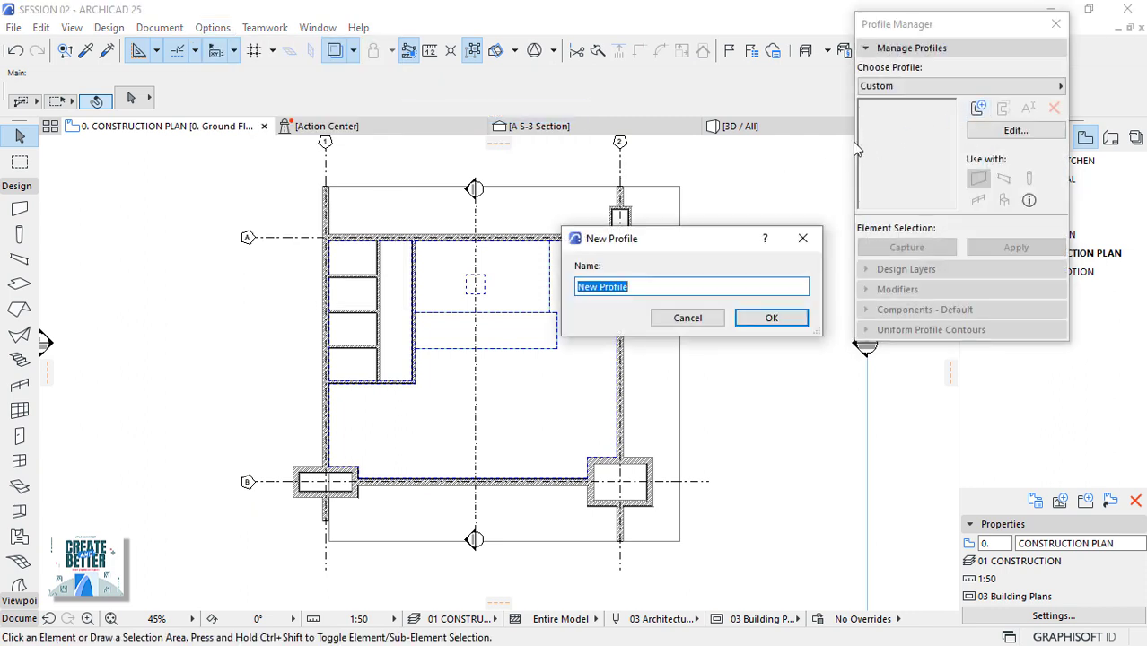
type("Floor Drain")
left_click(774, 318)
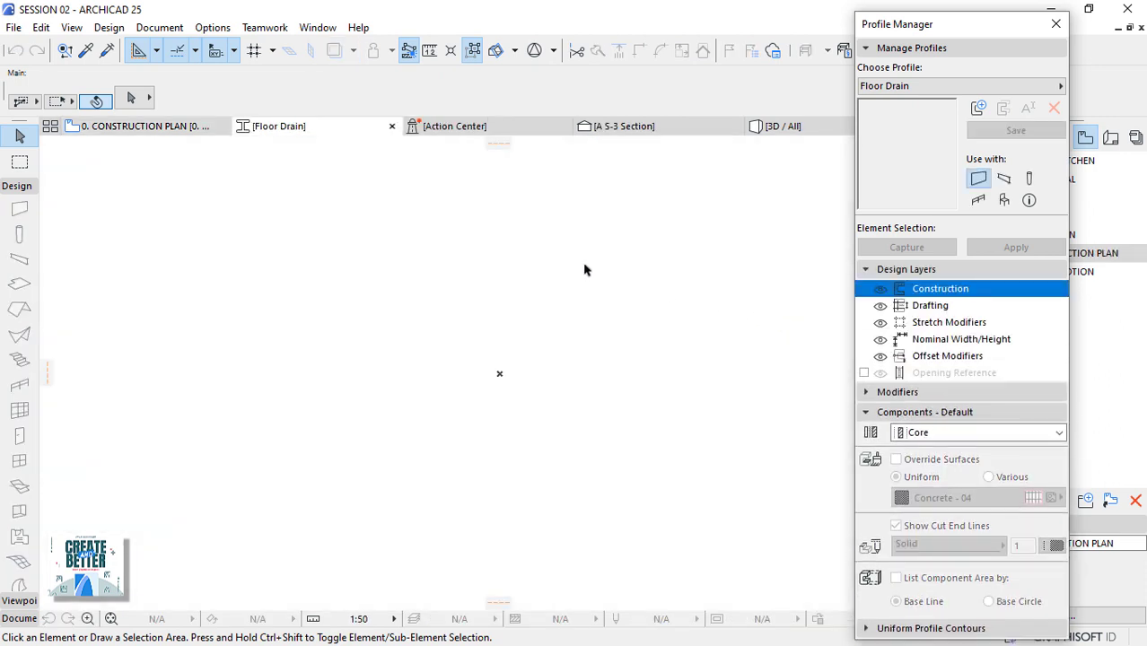
Paste the copied drain fills into the empty Floor Drain profile and drop them in place
right_click(584, 270)
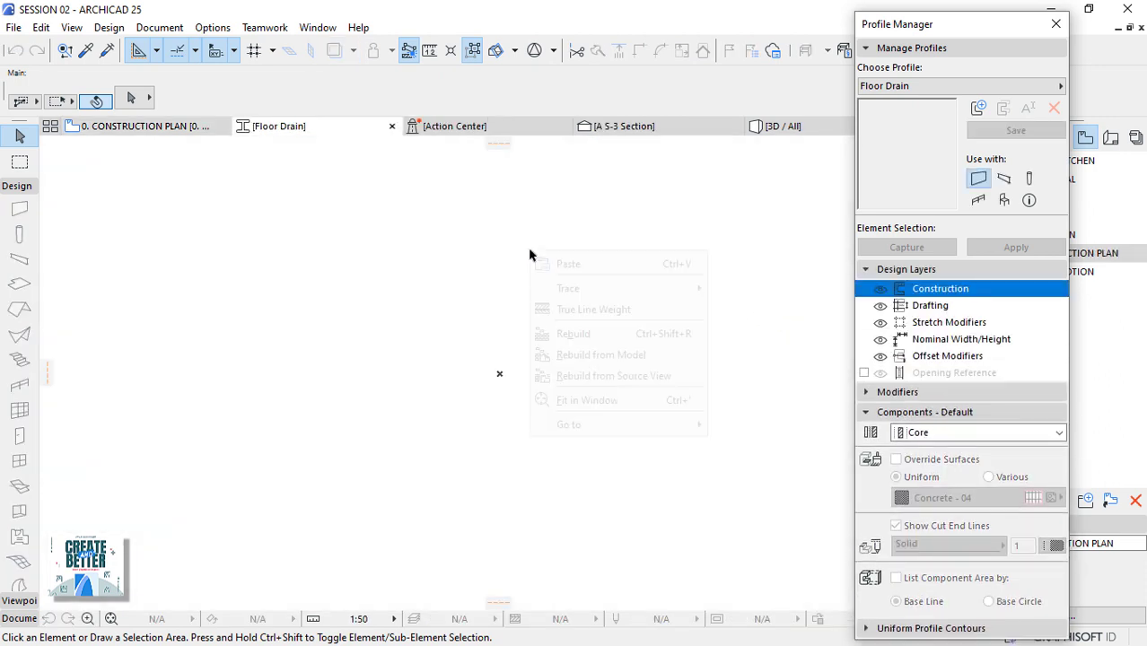
left_click(584, 265)
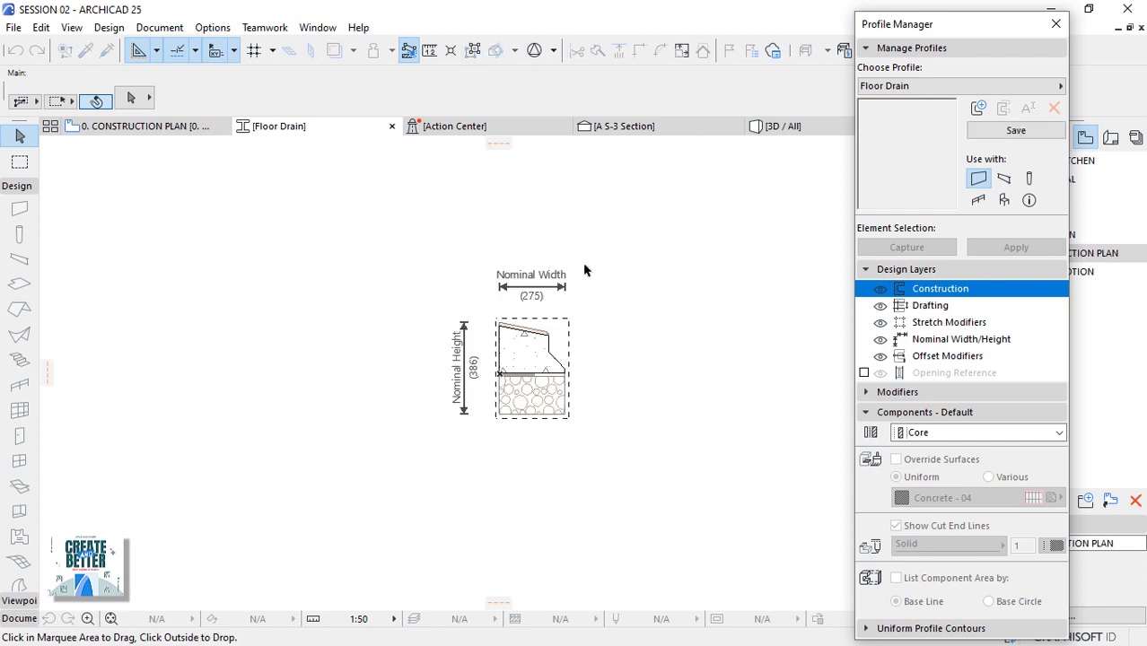
scroll(555, 323, "up", 3)
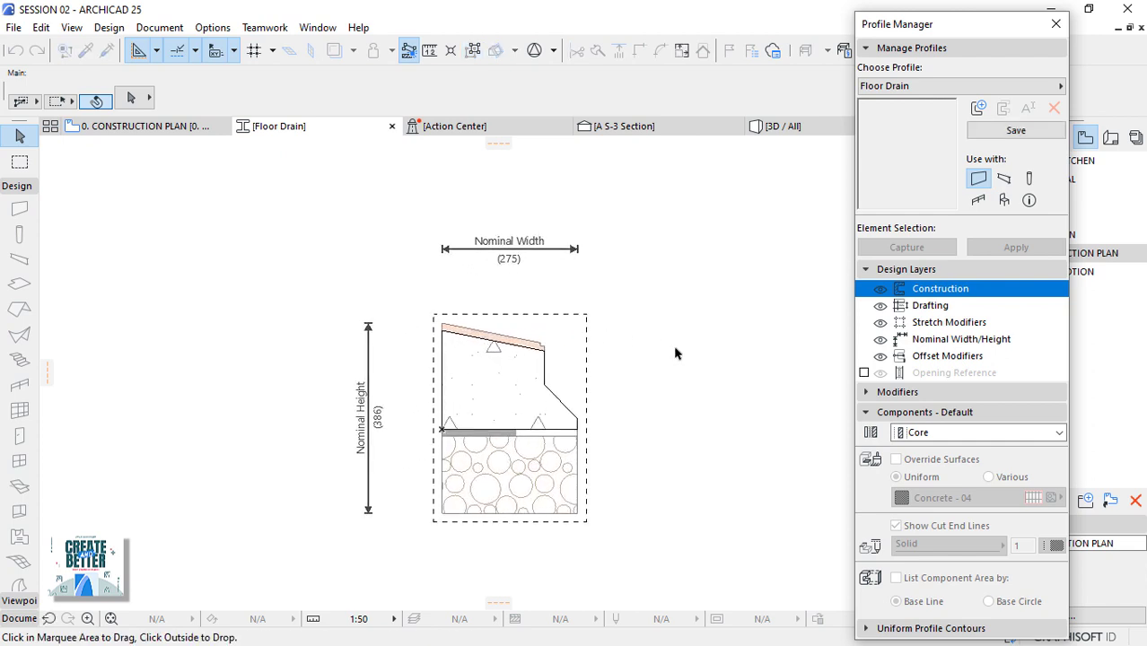
left_click(610, 397)
scroll(547, 441, "up", 1)
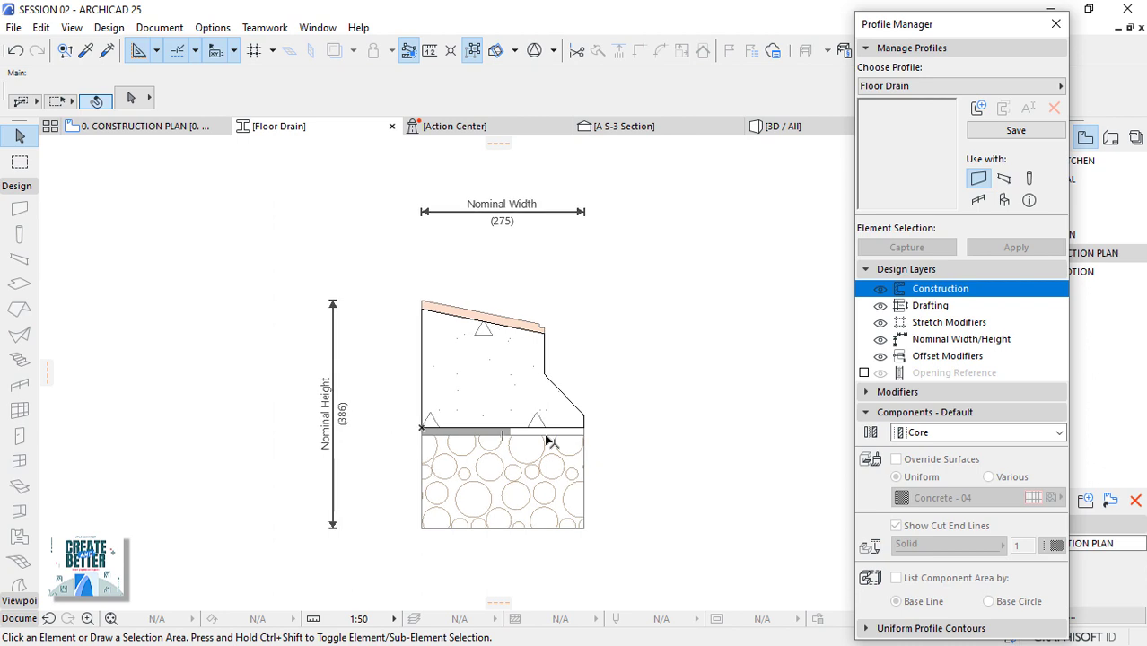
Make the profile usable with beams only instead of walls, save it, and return to the plan
left_click(1004, 178)
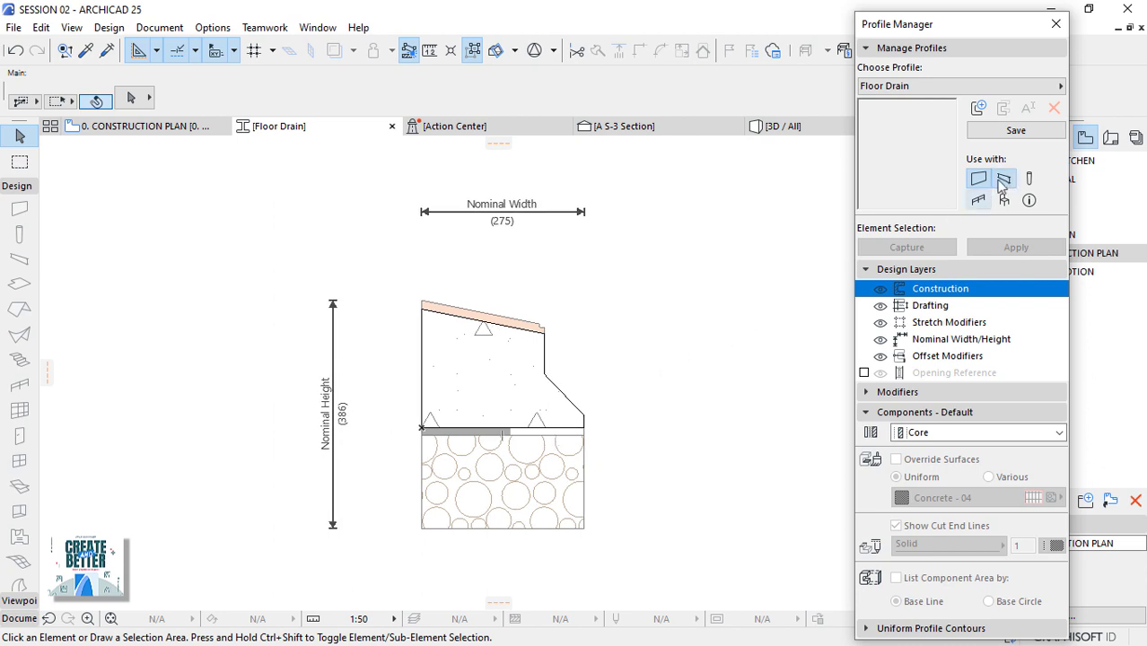
left_click(978, 177)
left_click(1015, 131)
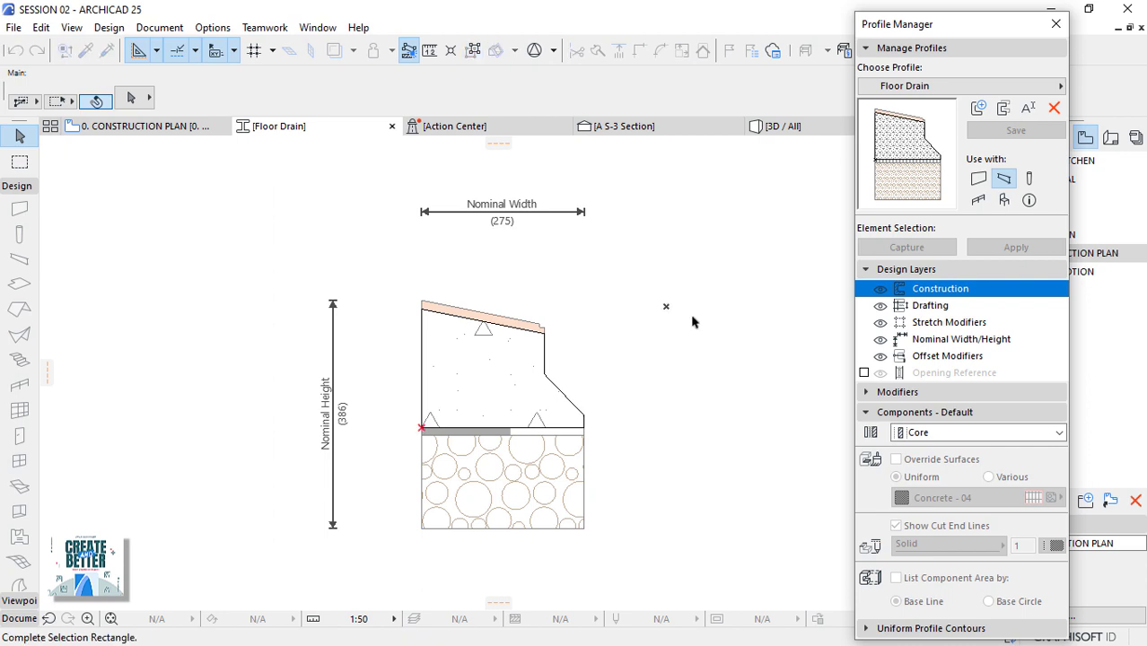
scroll(532, 346, "up", 2)
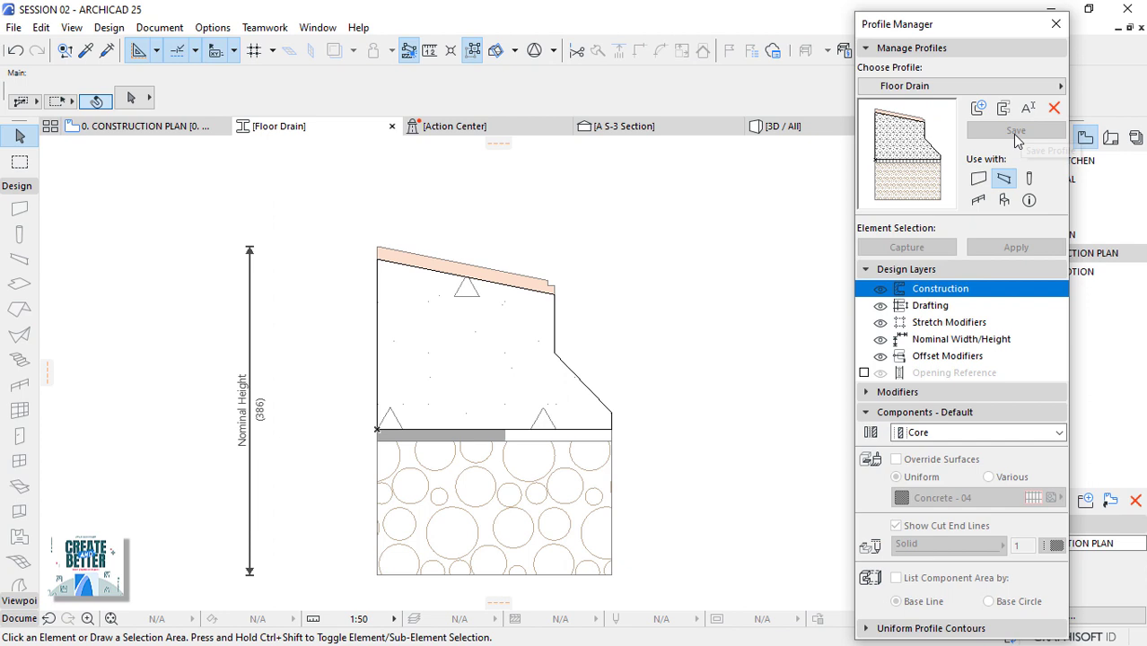
left_click(181, 130)
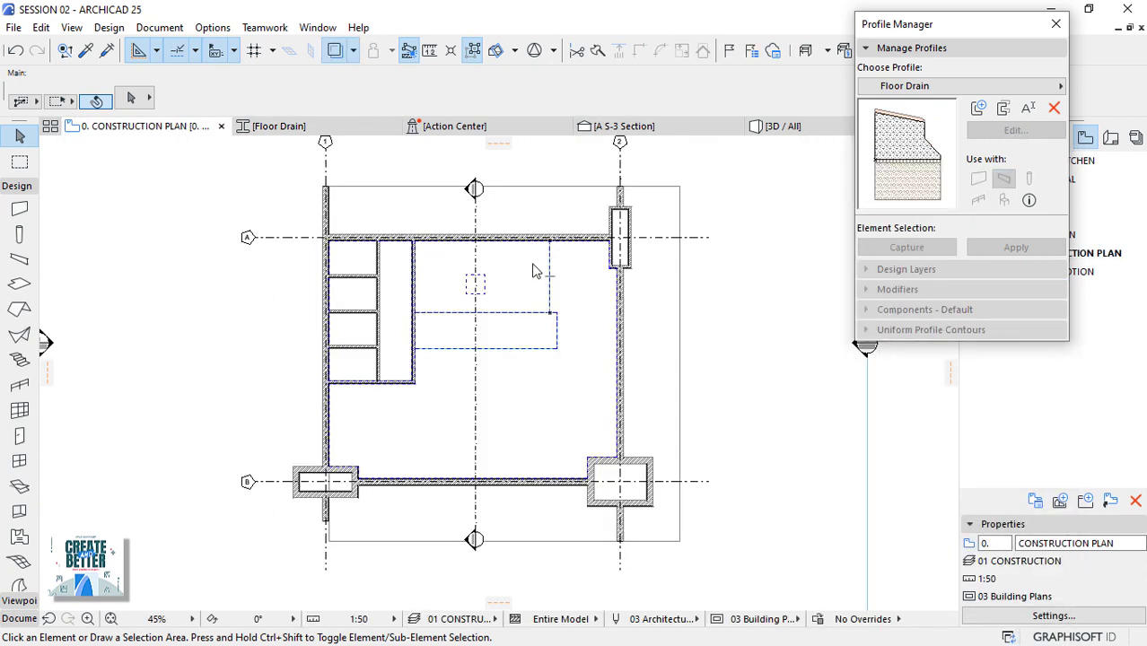
Start a beam on the Floor Drain layer and close the profile editor and Profile Manager
scroll(453, 274, "up", 3)
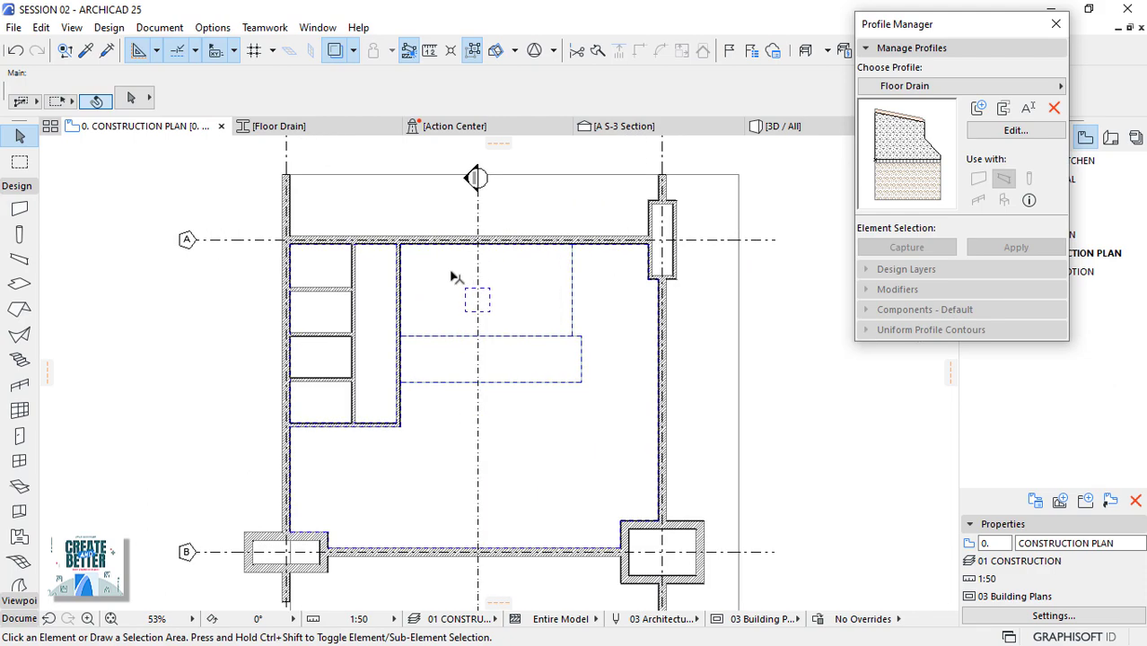
scroll(451, 277, "up", 5)
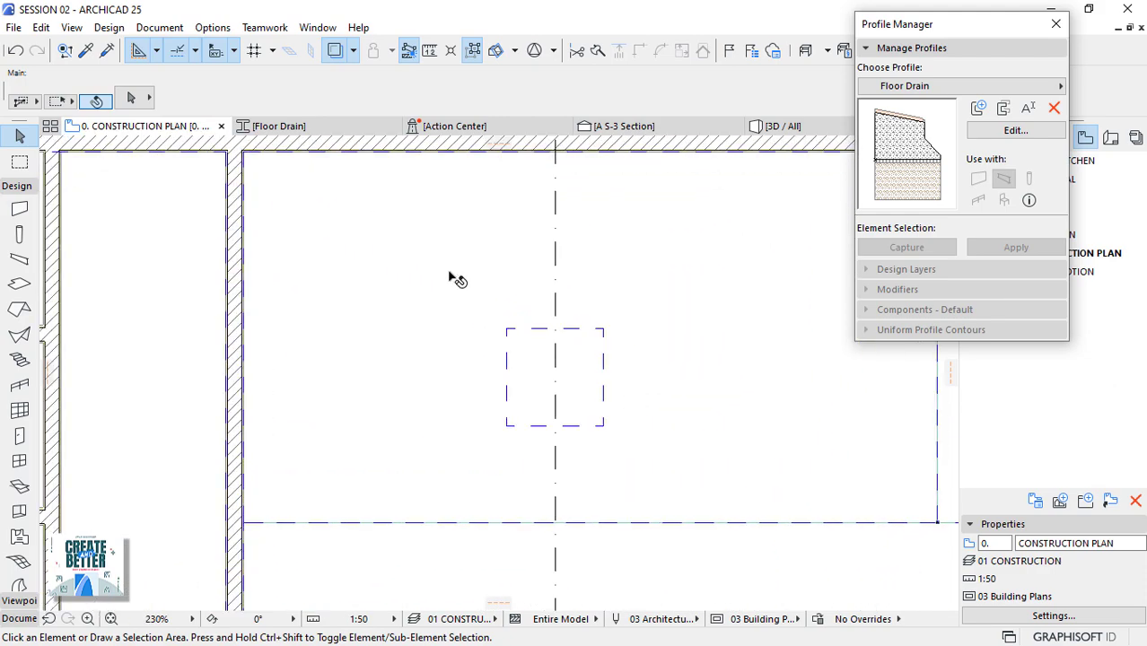
scroll(451, 276, "up", 2)
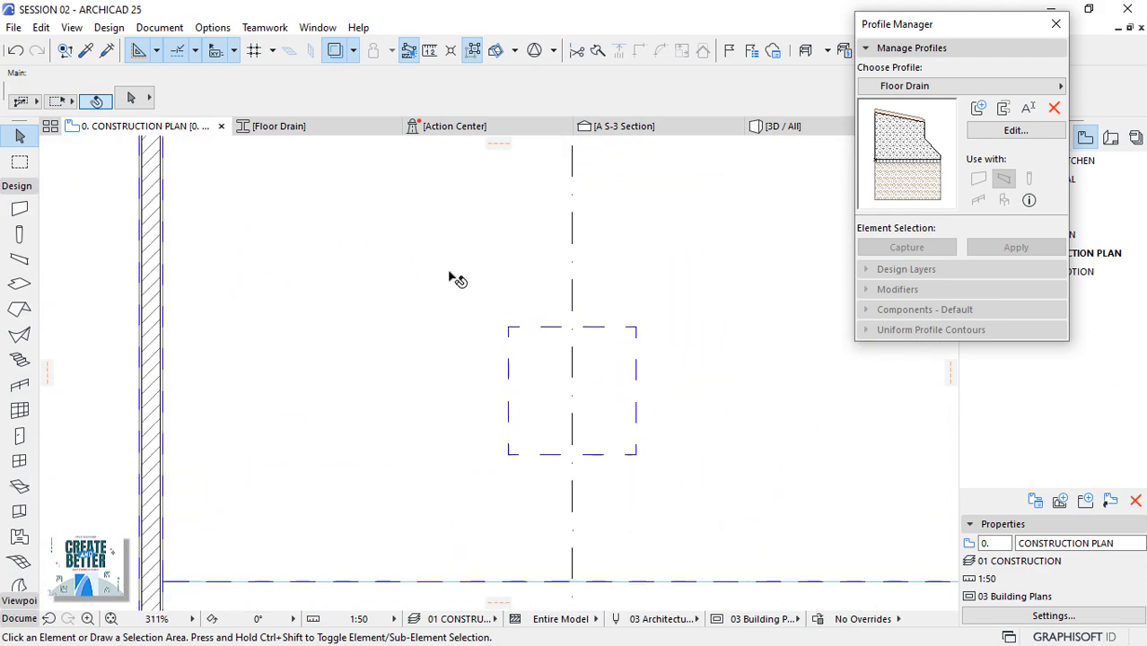
left_click(18, 259)
left_click(241, 98)
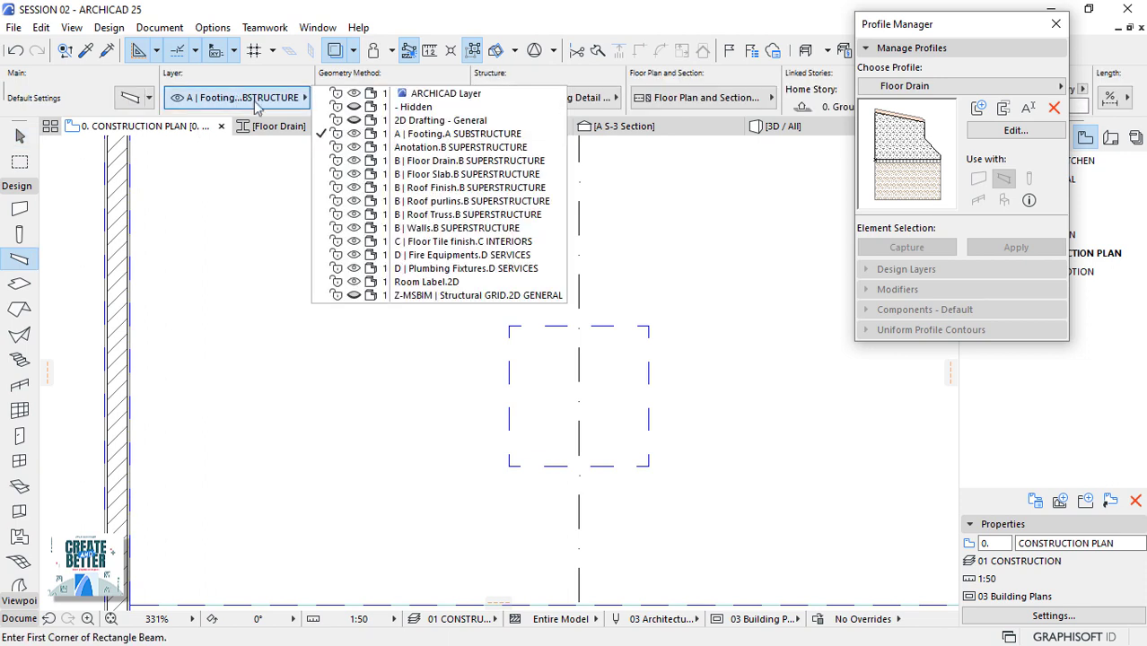
left_click(455, 162)
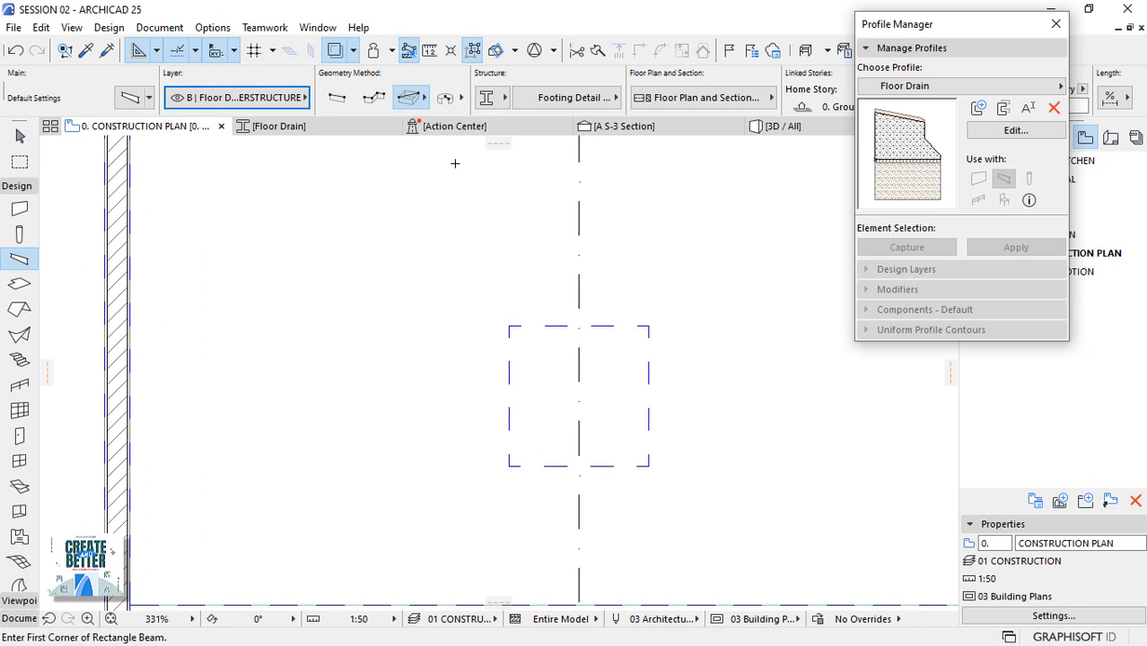
left_click(1055, 24)
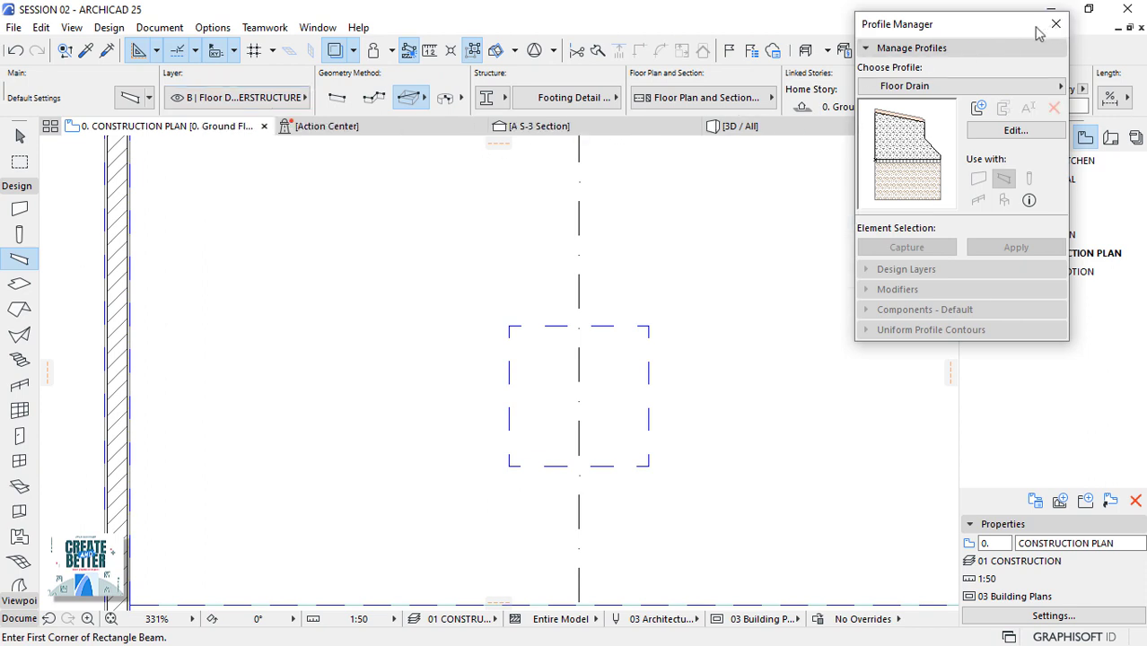
left_click(1056, 24)
Set the beam's cross-section profile to Floor Drain and cancel the unfinished test beam
left_click(574, 97)
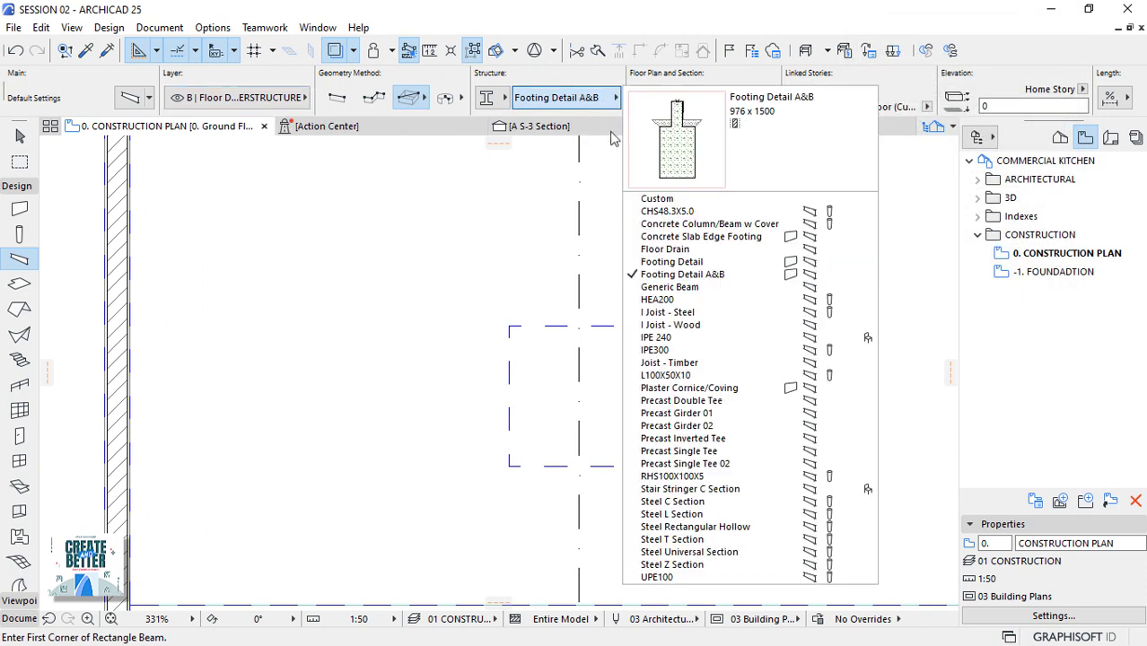
left_click(663, 249)
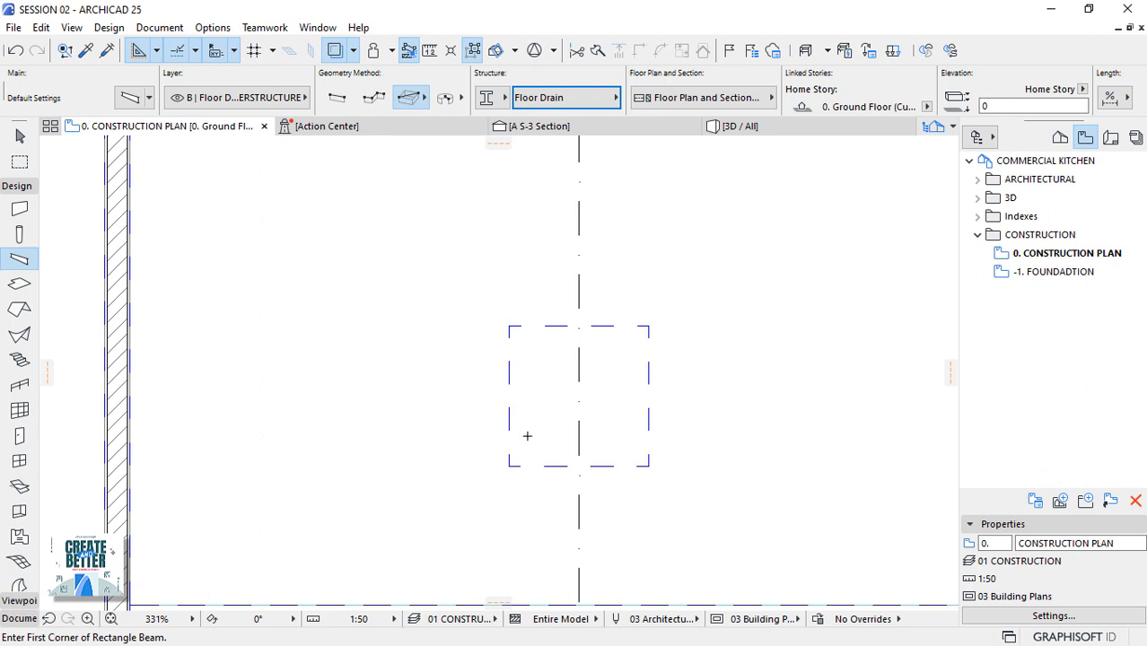
left_click(510, 464)
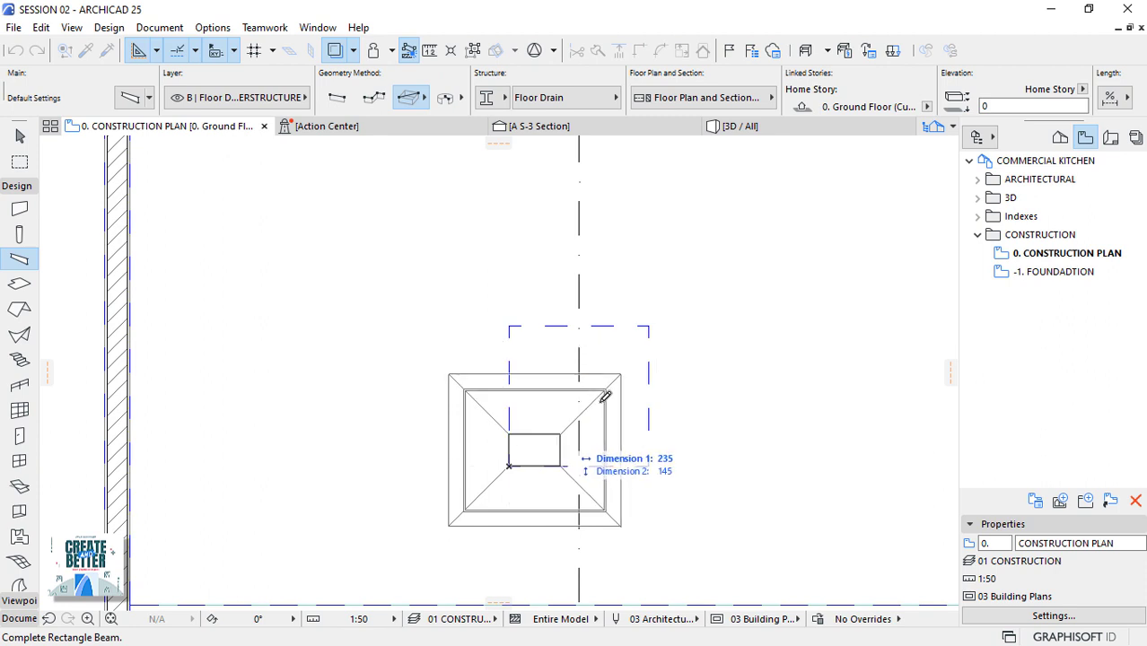
key("Escape")
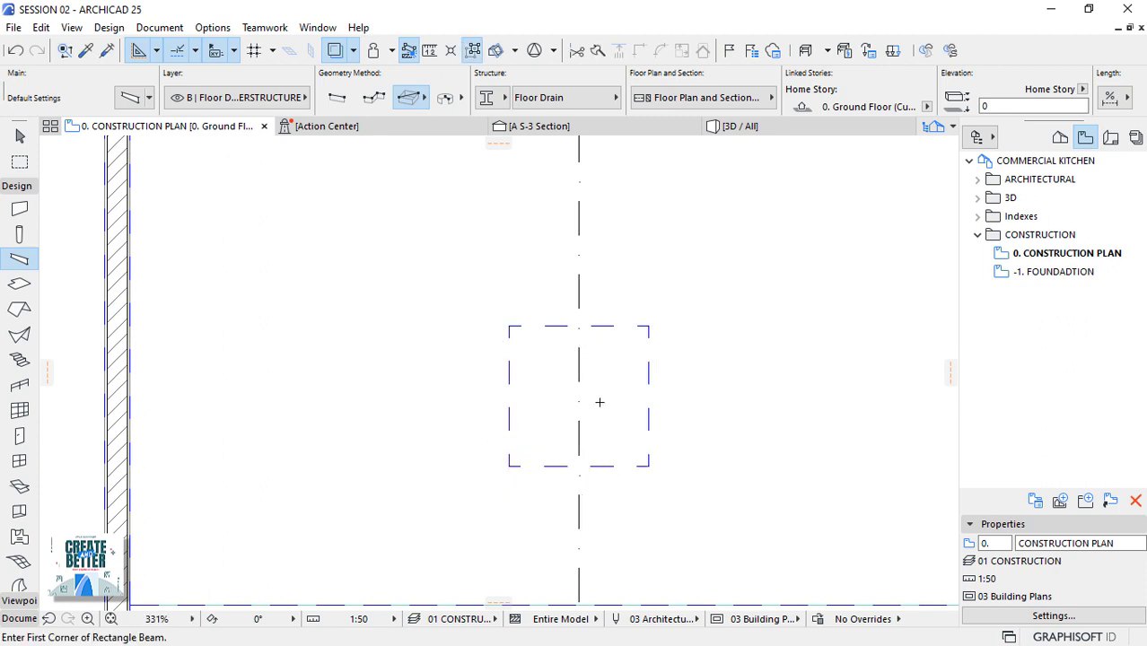
left_click(221, 29)
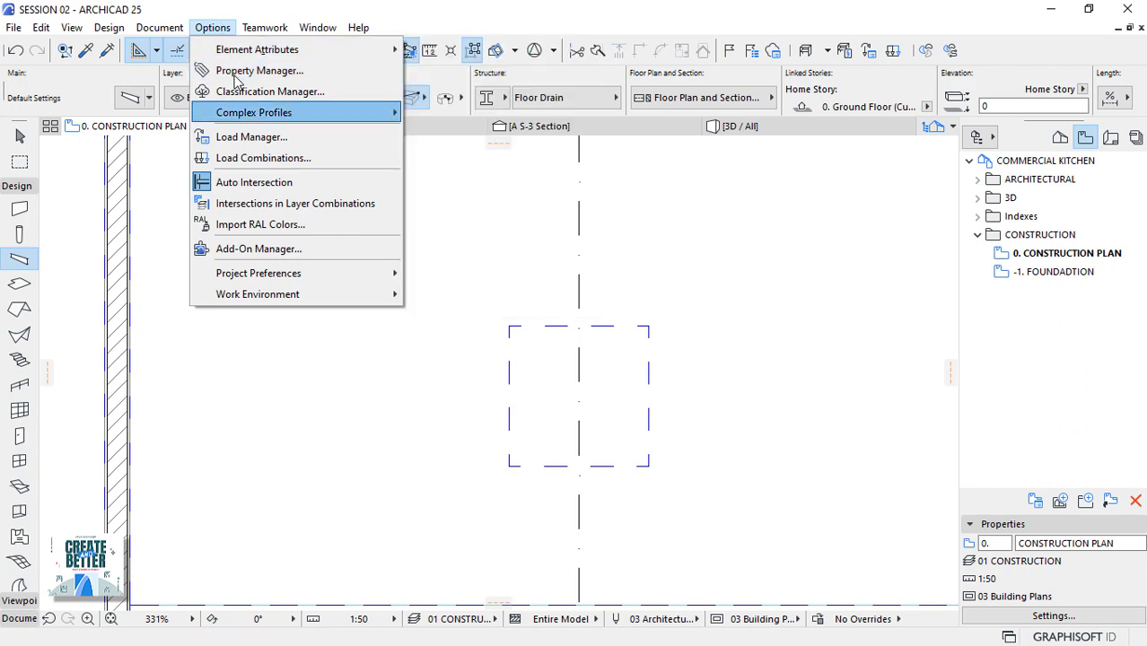
Open the Floor Drain profile for editing in the Profile Manager
mouse_move(269, 112)
left_click(464, 112)
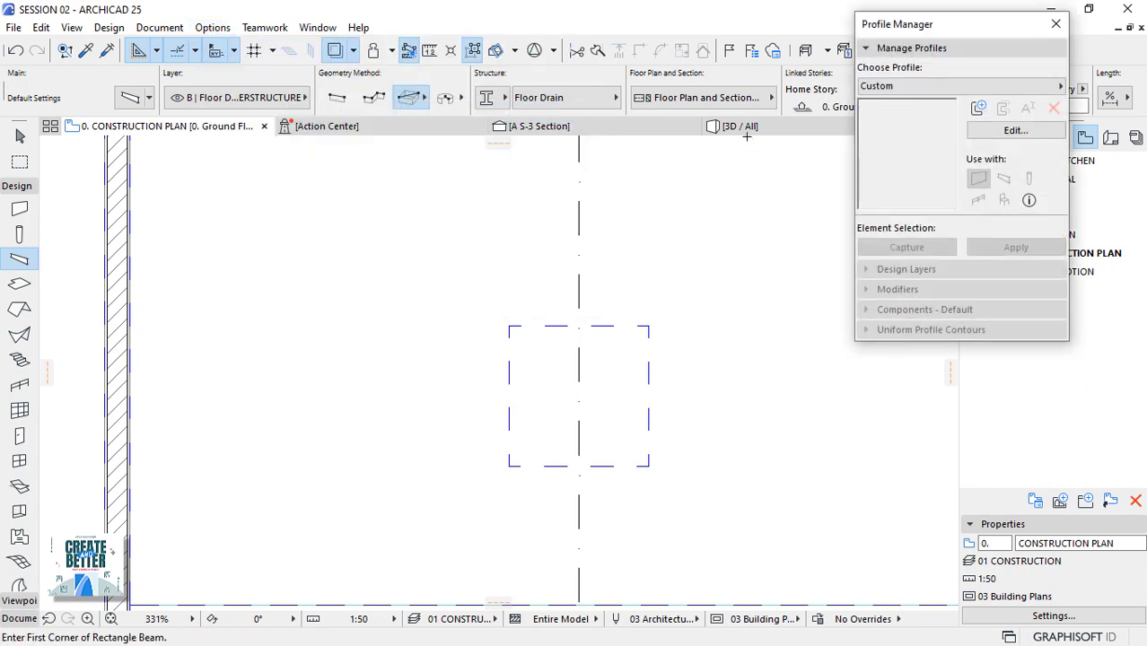
left_click(976, 86)
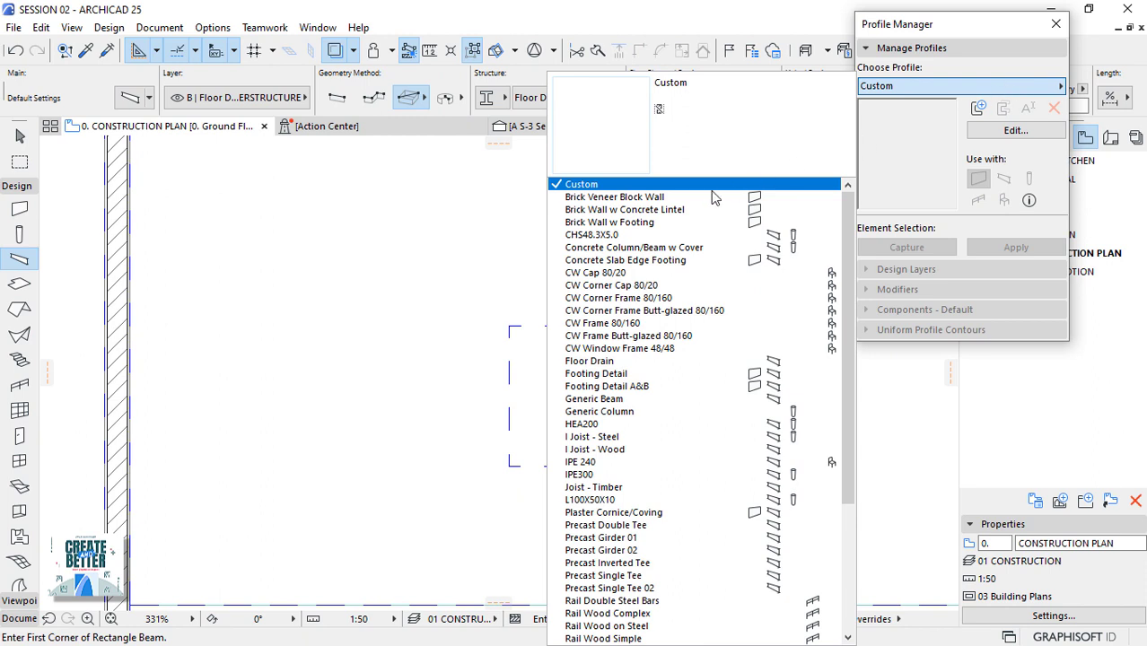
left_click(614, 363)
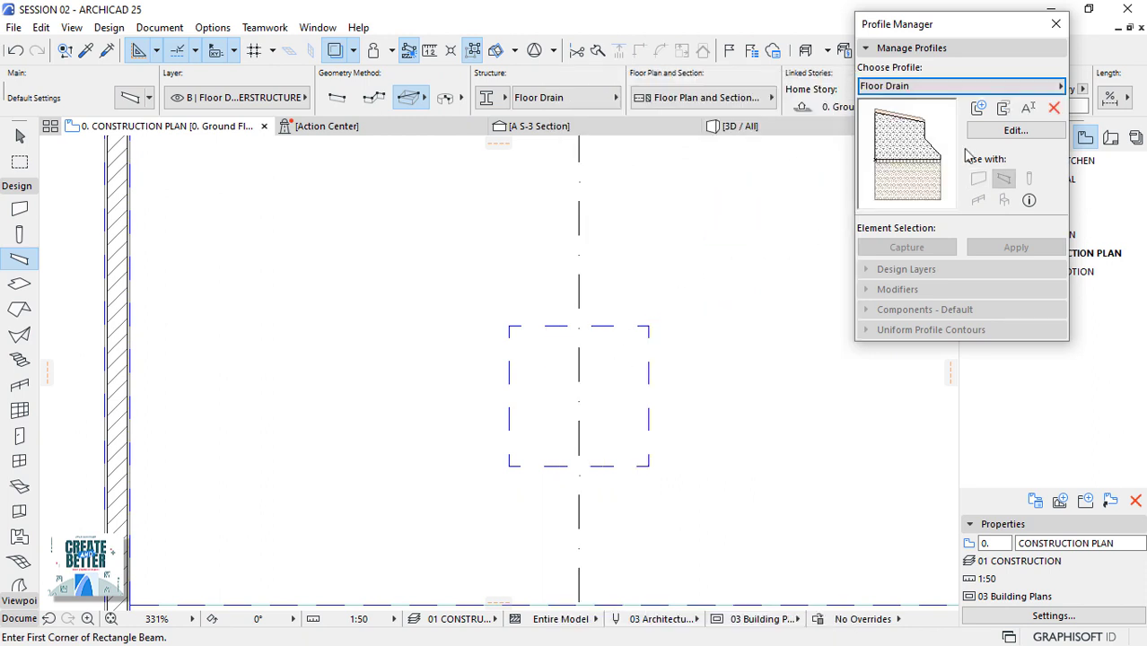
left_click(1007, 132)
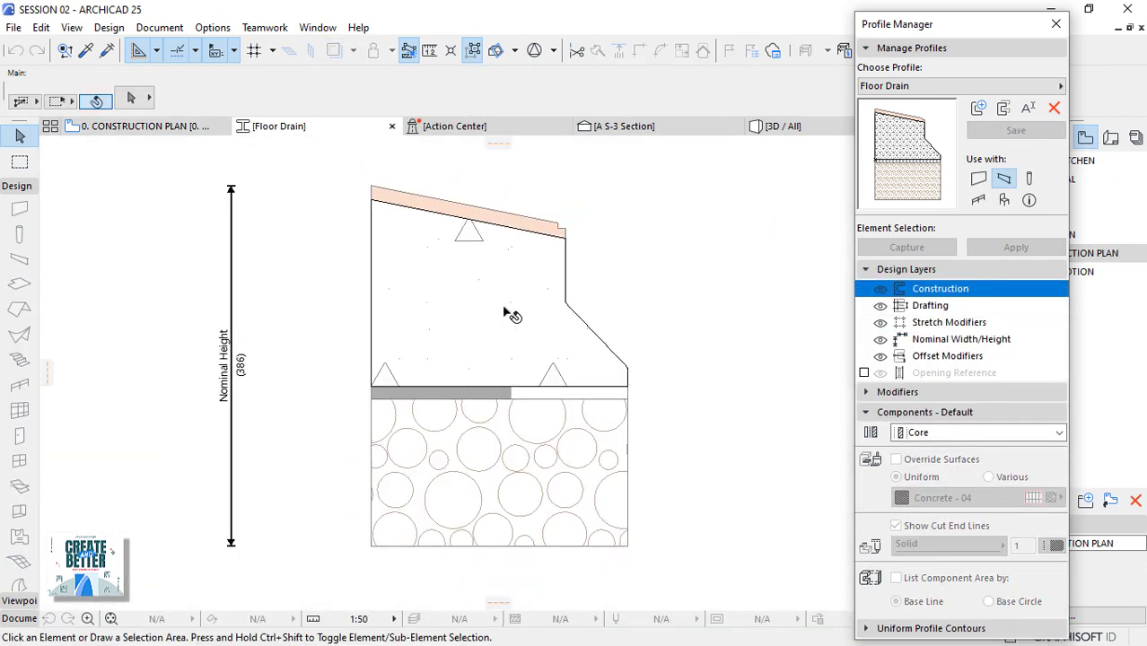
Shift the Floor Drain fills so their right corner meets the origin, reposition Nominal Height, and save
left_click_drag(658, 248, 440, 528)
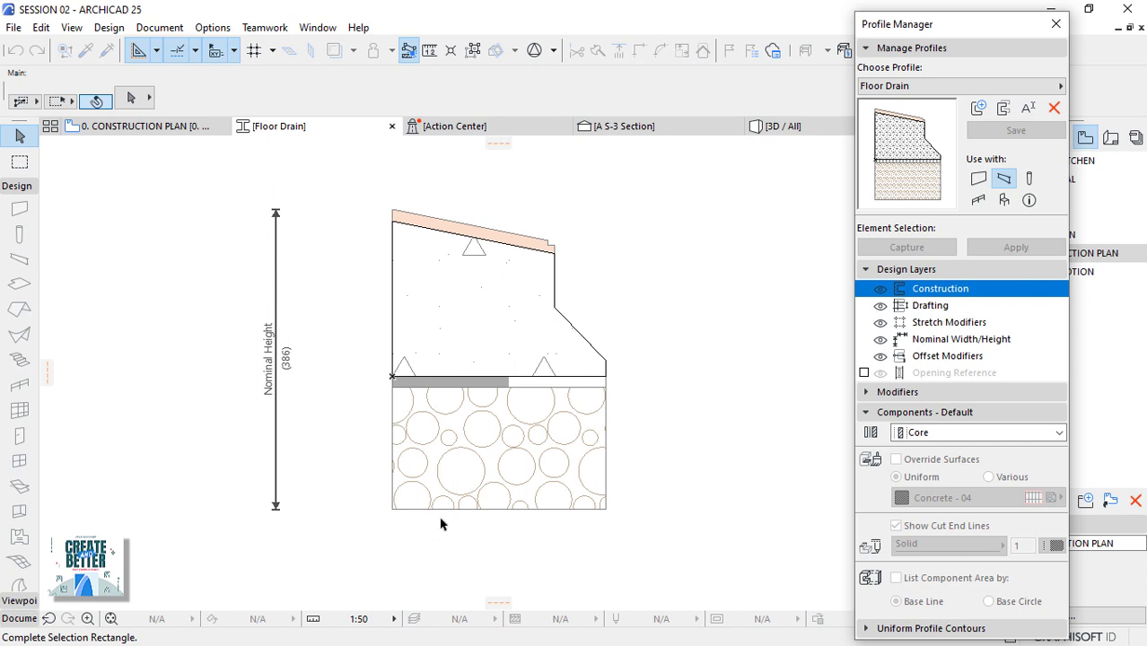
left_click(505, 381)
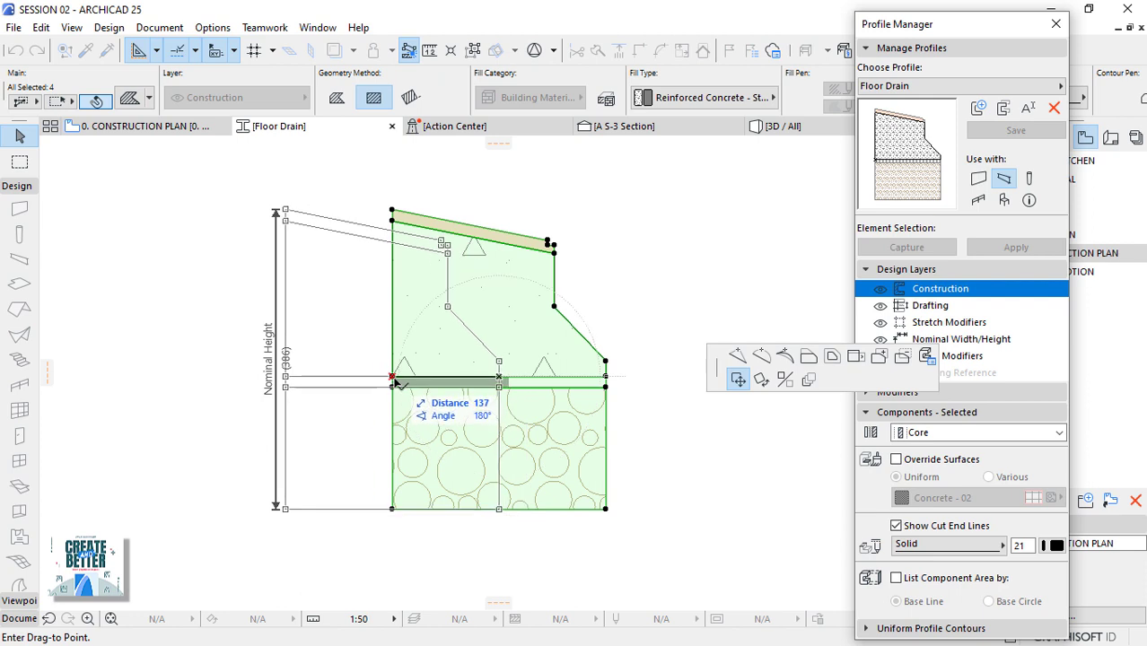
left_click(375, 370)
left_click(277, 359)
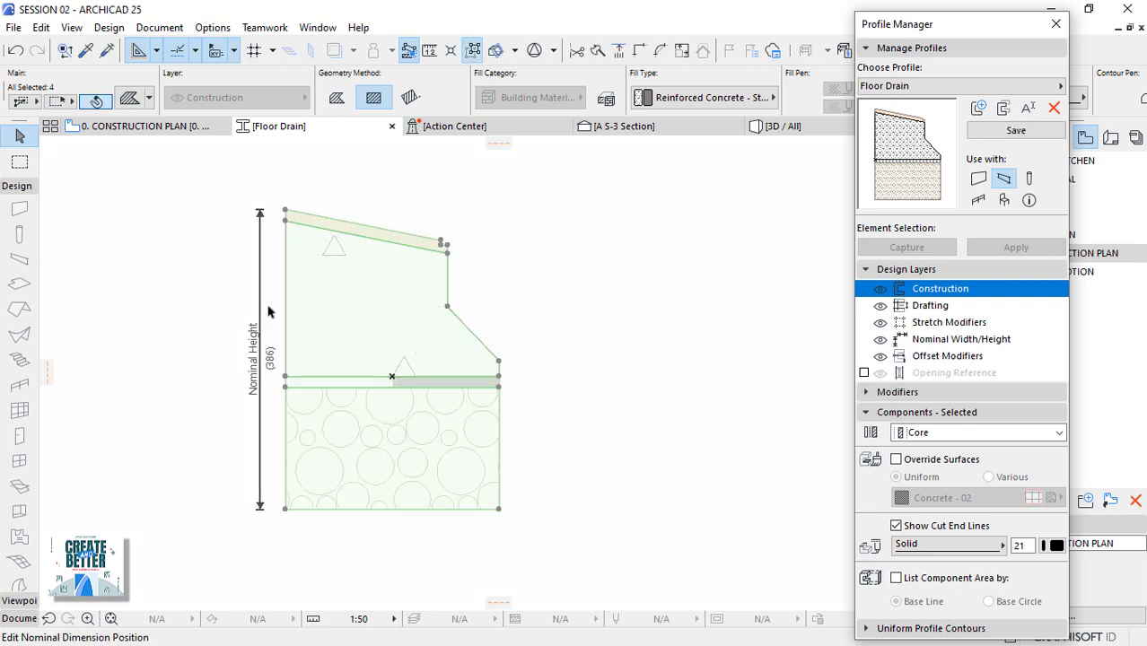
left_click(231, 328)
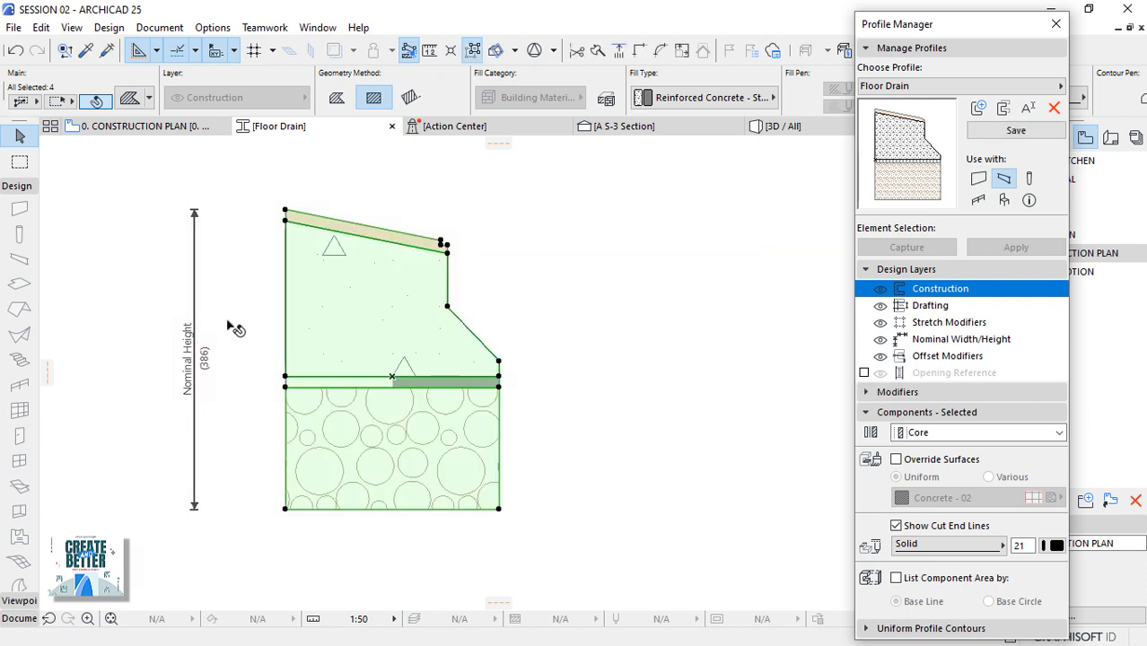
left_click(500, 380)
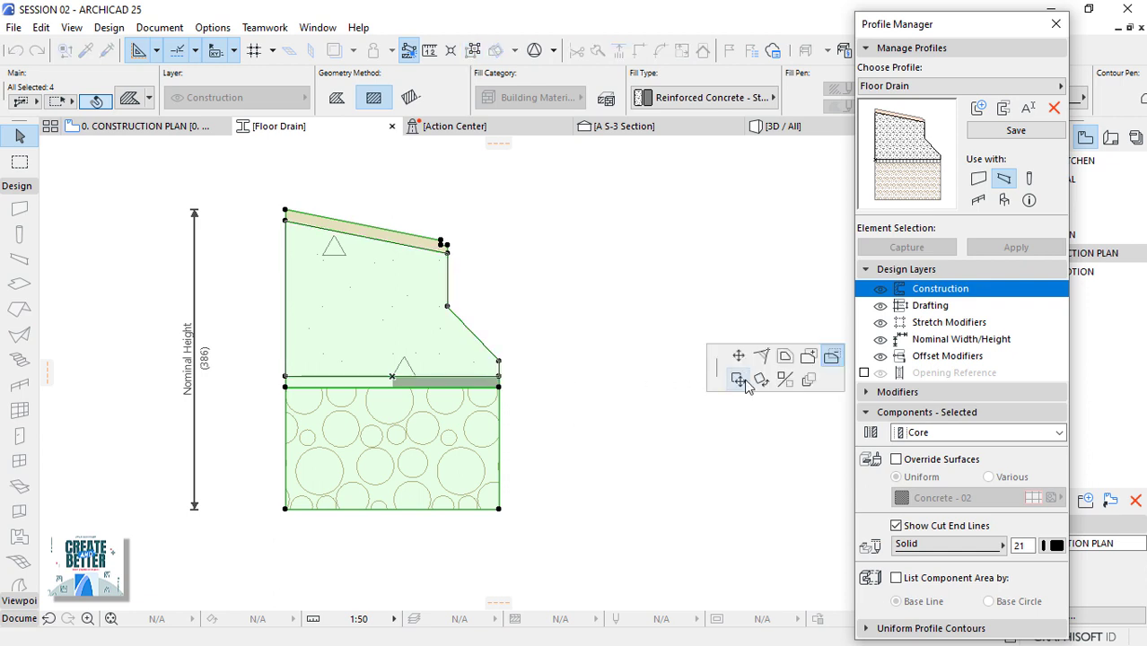
left_click(742, 381)
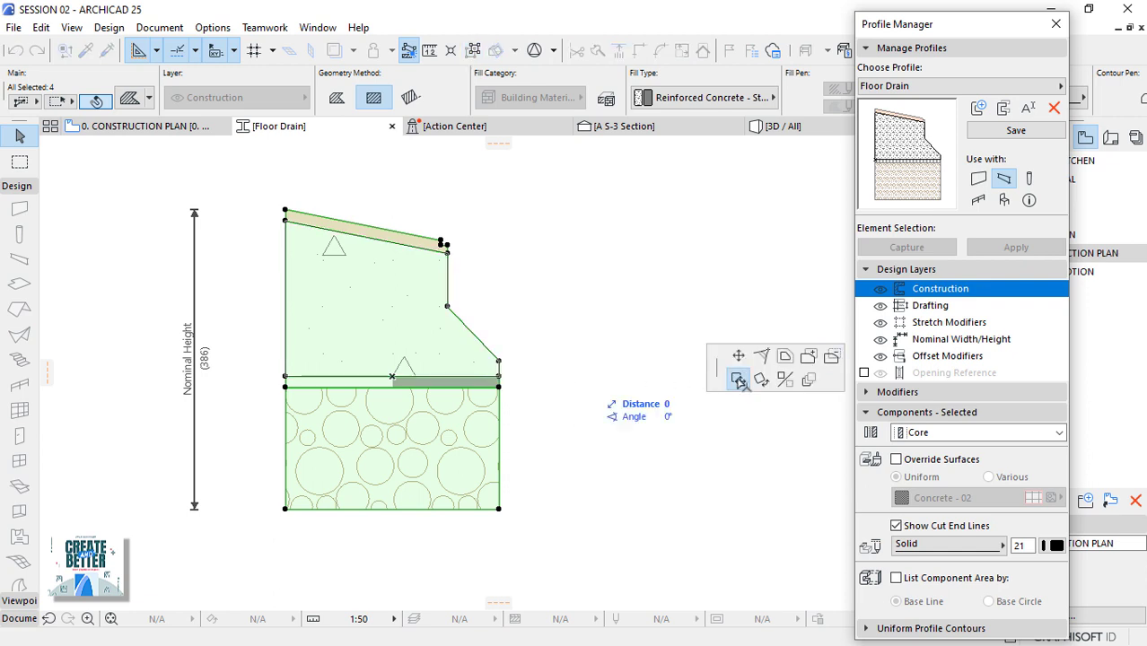
left_click(392, 377)
left_click_drag(199, 294, 566, 299)
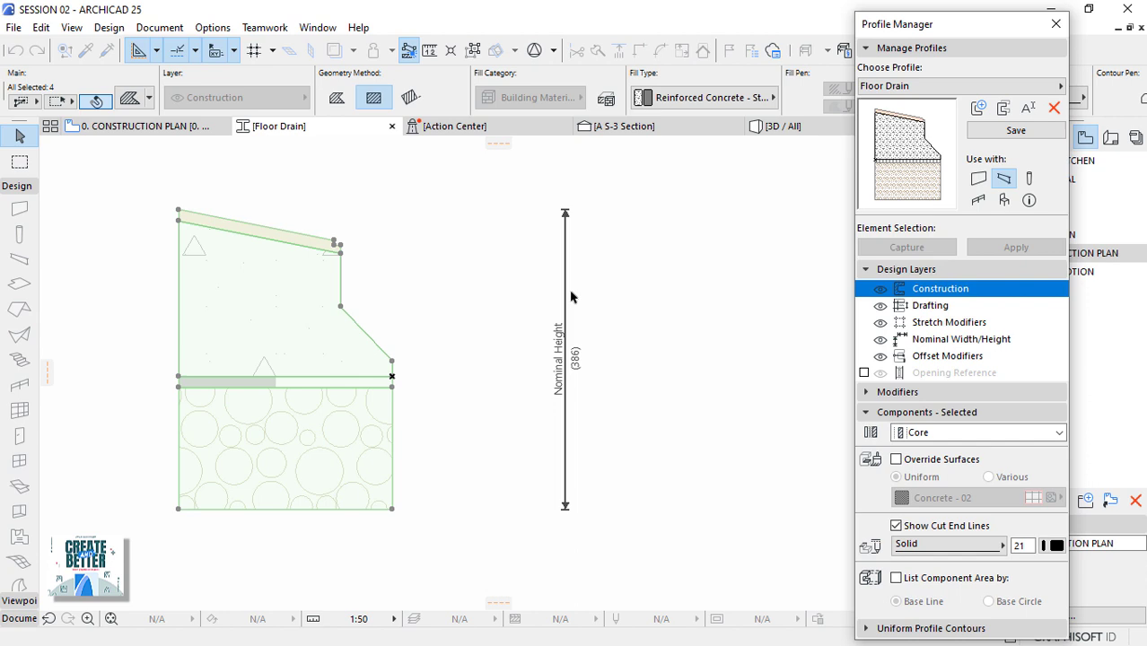
left_click(658, 303)
left_click(1016, 131)
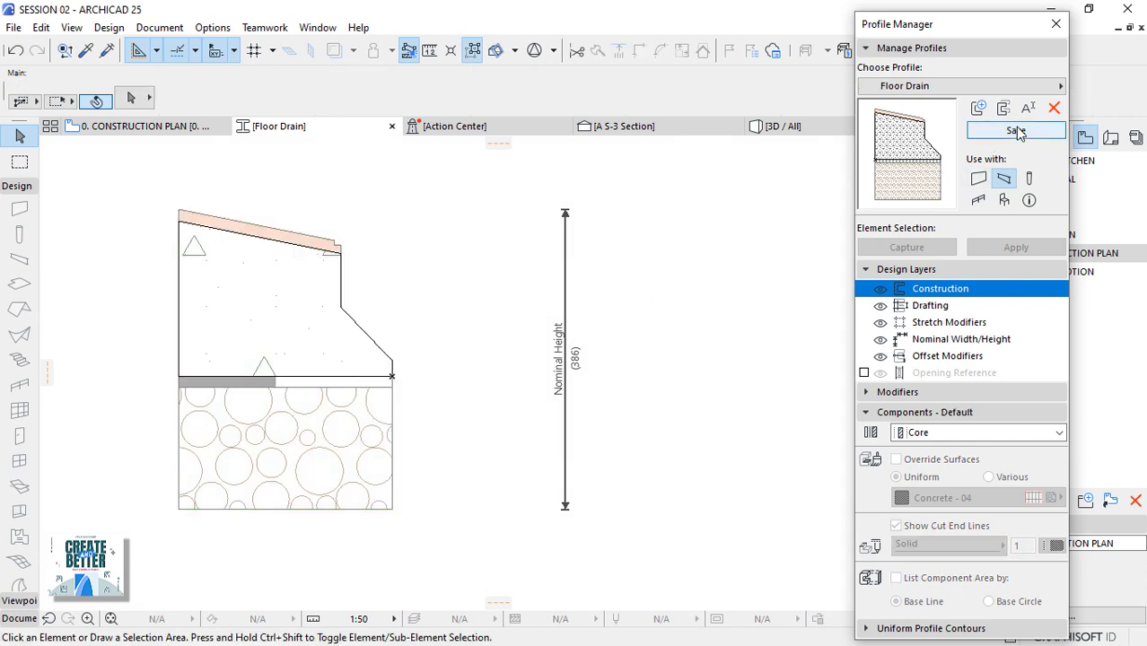
left_click(144, 127)
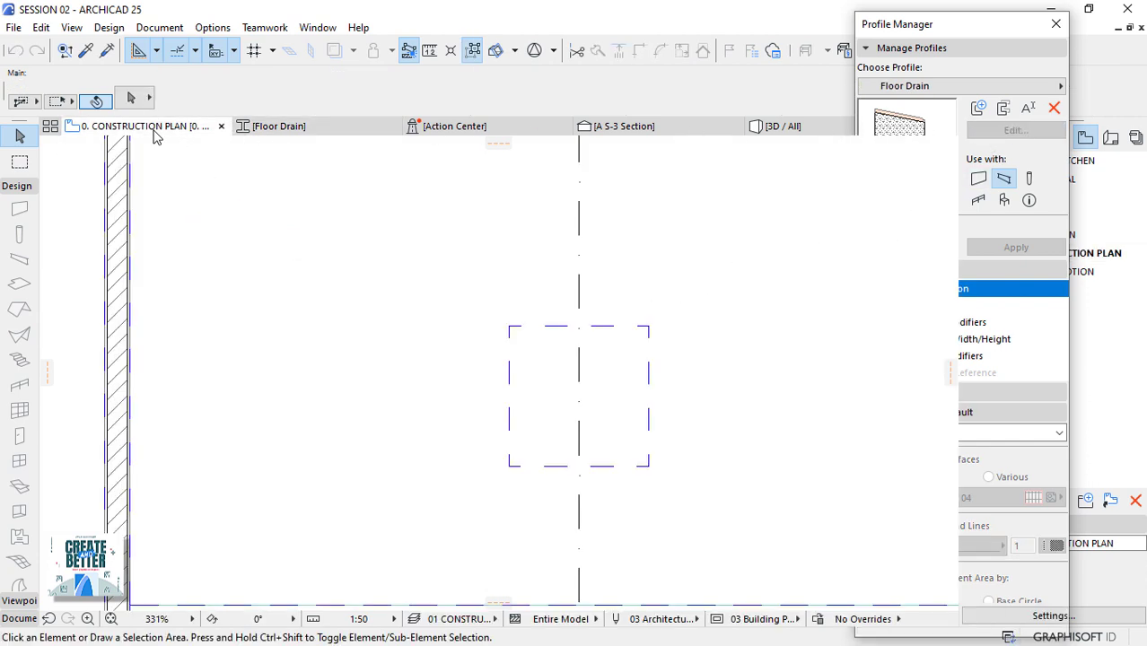
Draw a 640 × 640 Floor Drain beam rectangle over the dashed square and select it
left_click(19, 258)
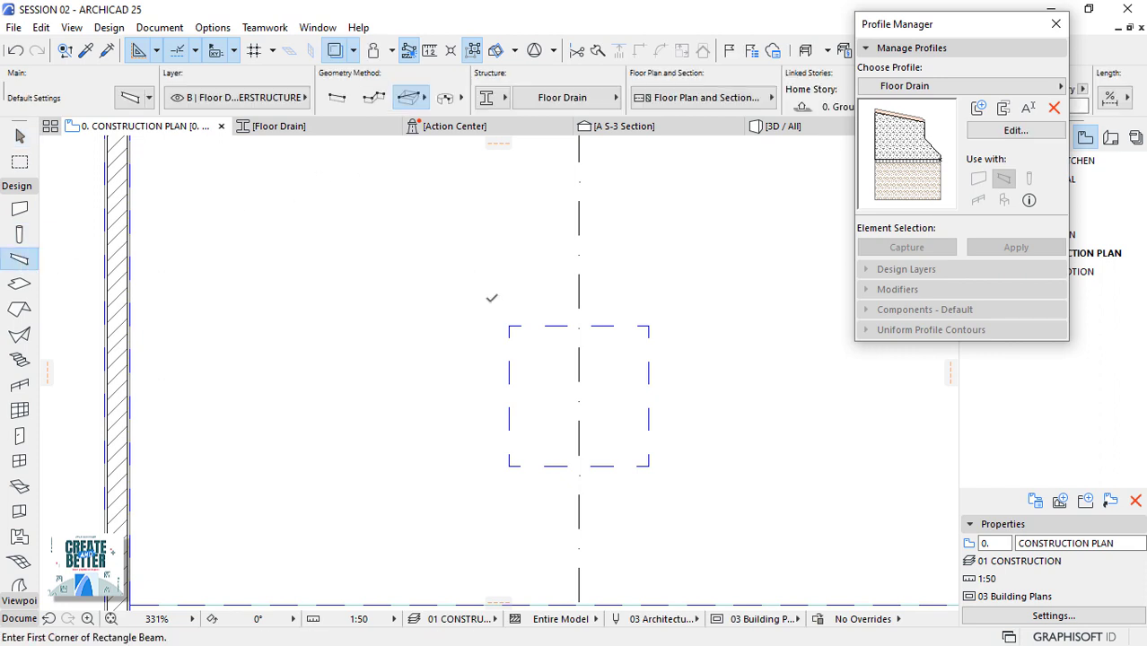
left_click(509, 325)
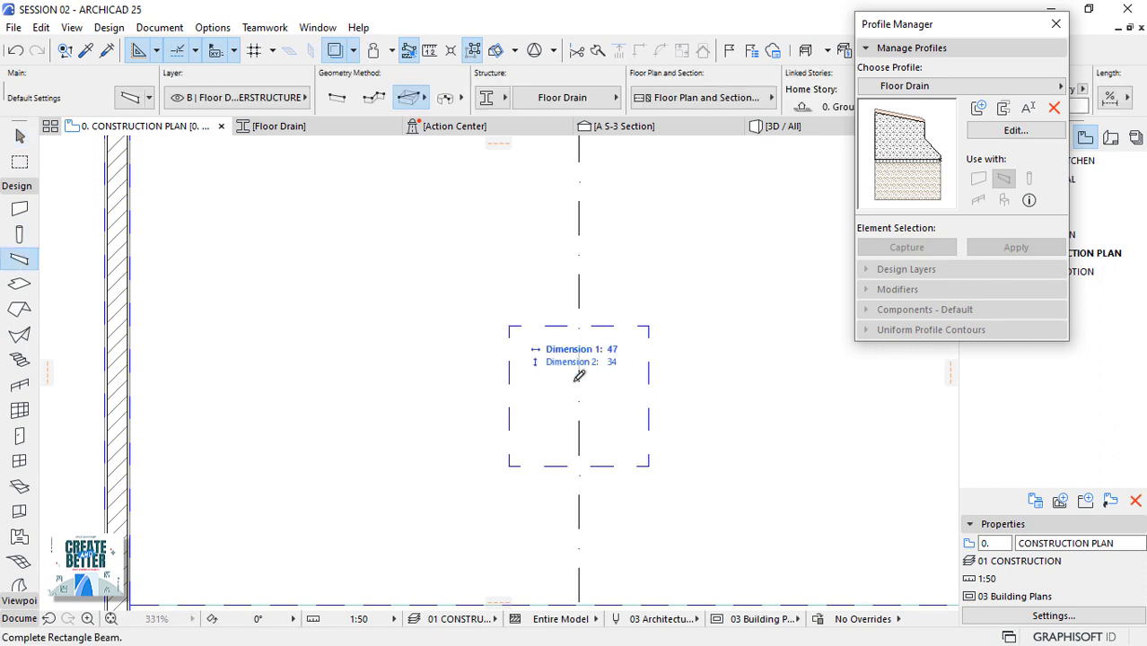
left_click(649, 465)
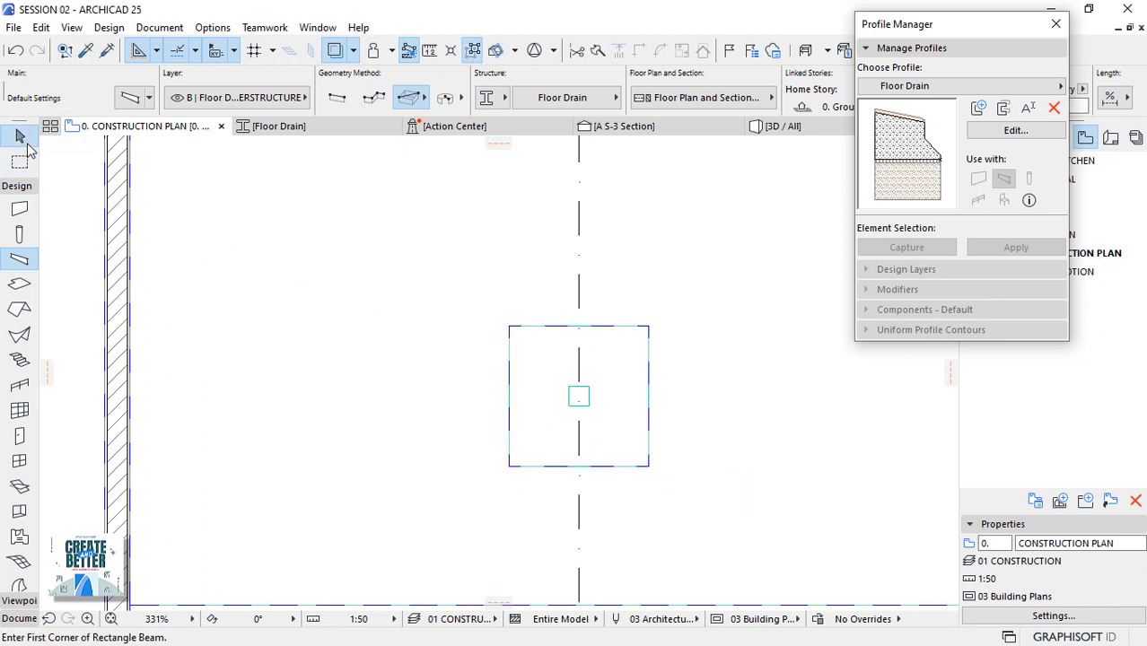
left_click(20, 135)
left_click(592, 404)
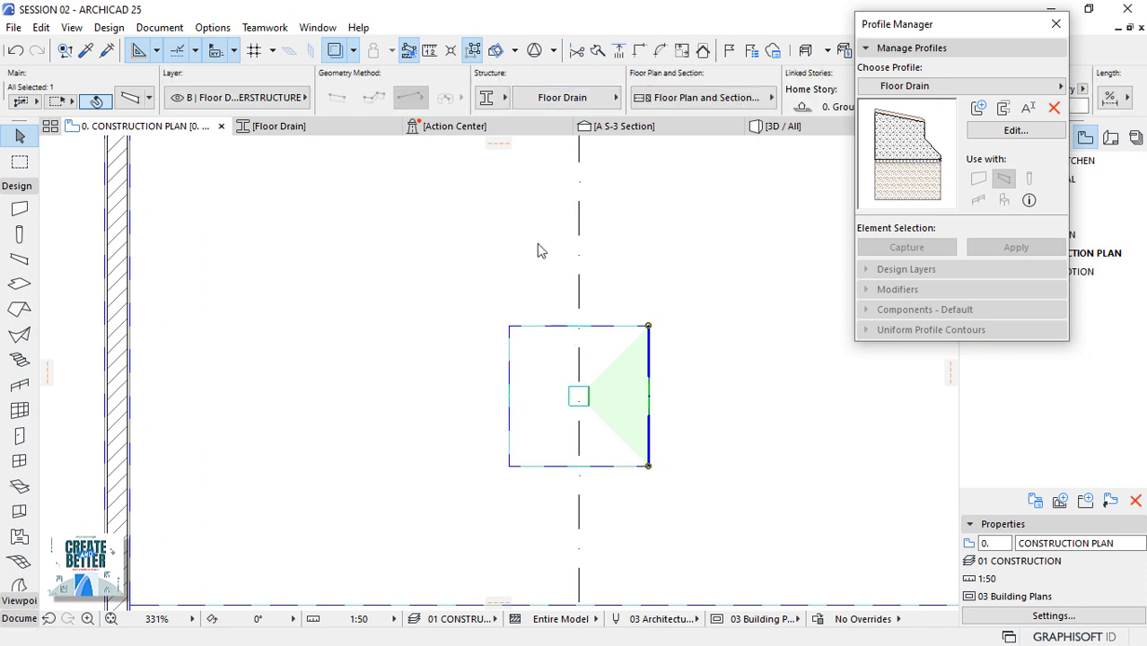
Set the beam's uncut and overhead lines to black pen 1 (0.13 mm)
left_click(683, 100)
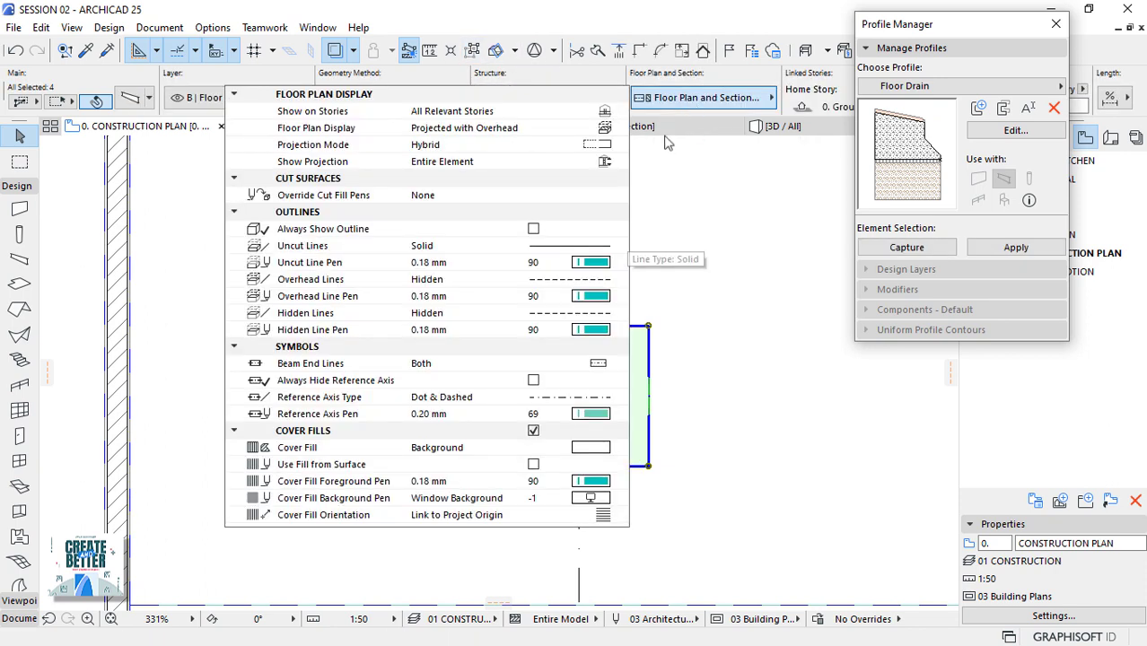
left_click(599, 264)
type("2")
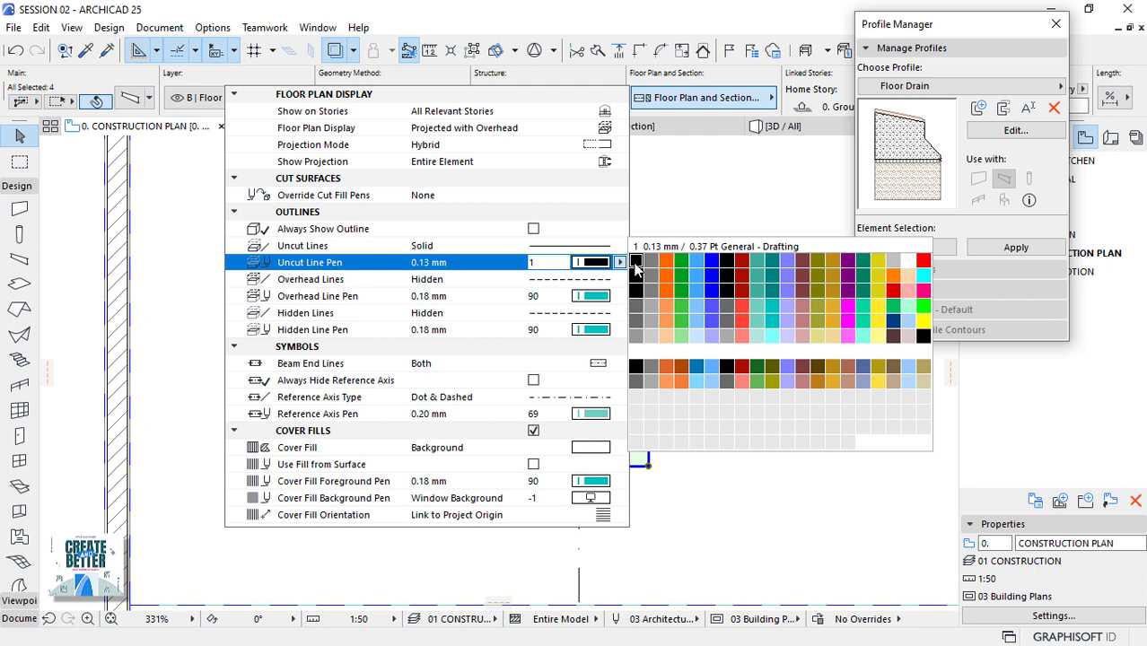
left_click(636, 265)
left_click(605, 304)
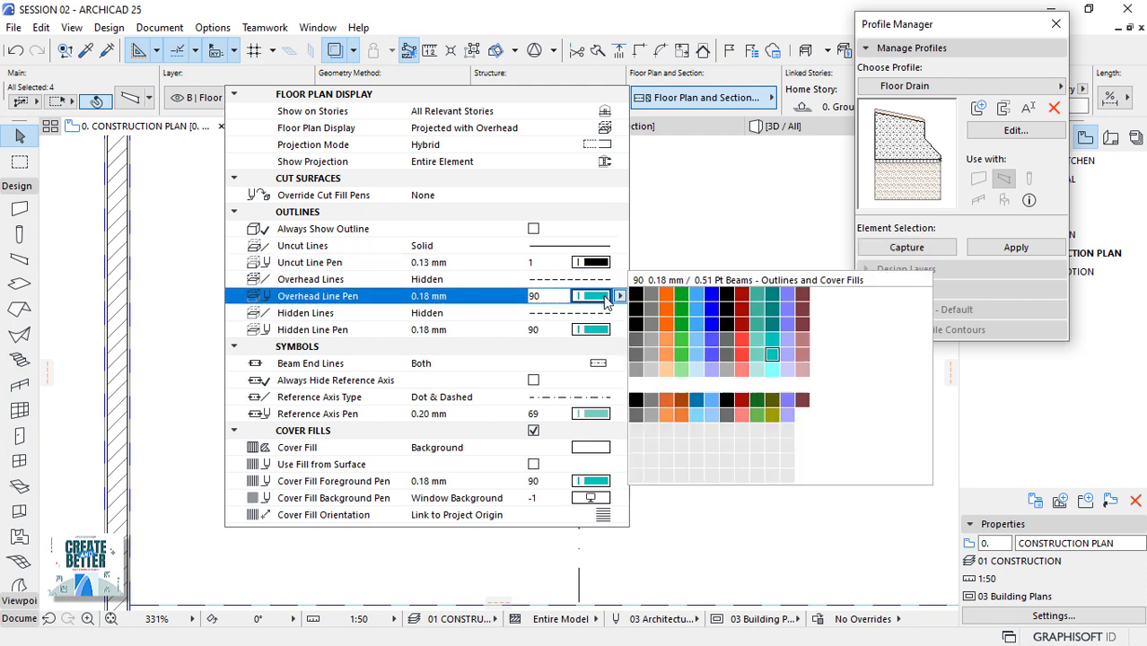
left_click(641, 299)
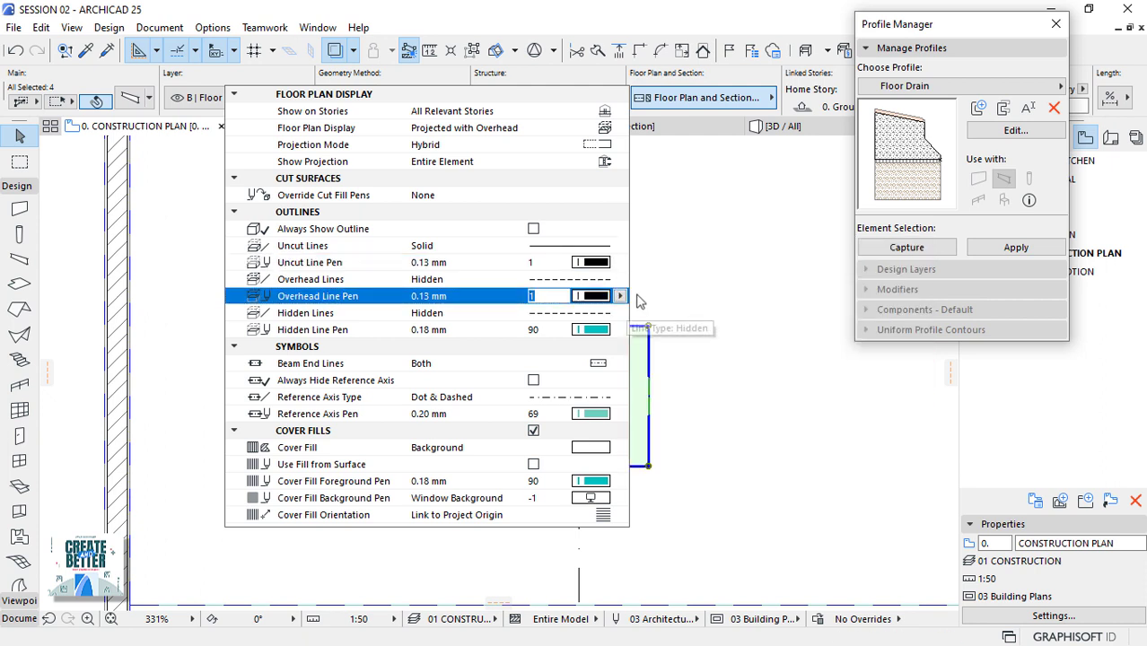
Set hidden lines and the reference axis to pen 1 and change the cover fill foreground pen
left_click(597, 330)
left_click(641, 333)
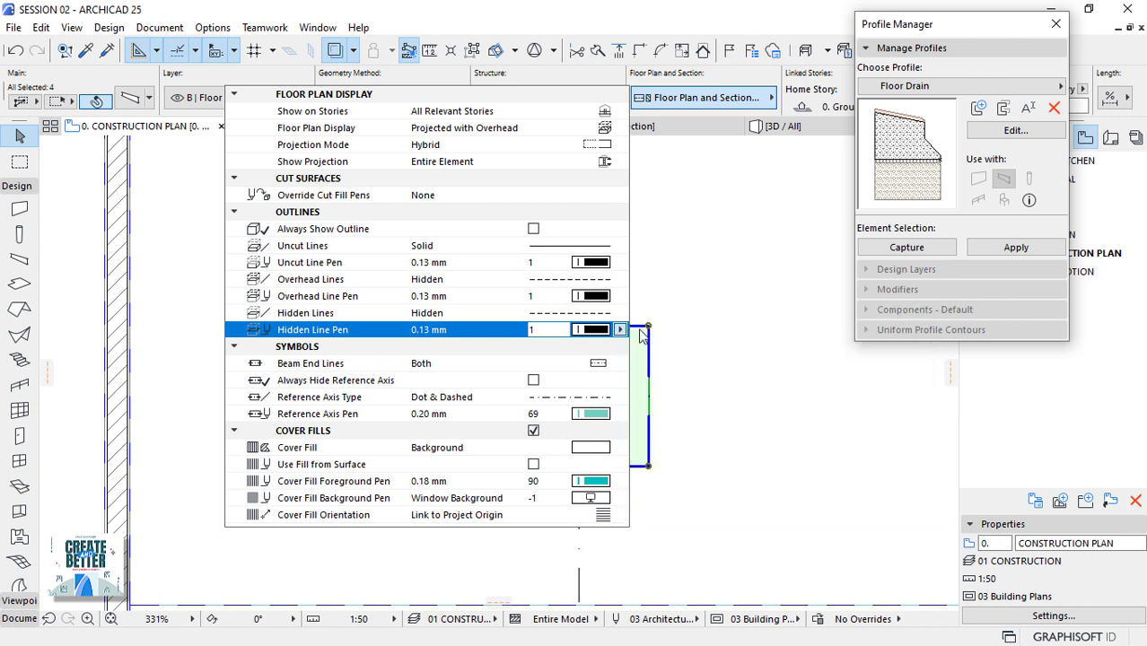
left_click(599, 416)
left_click(635, 414)
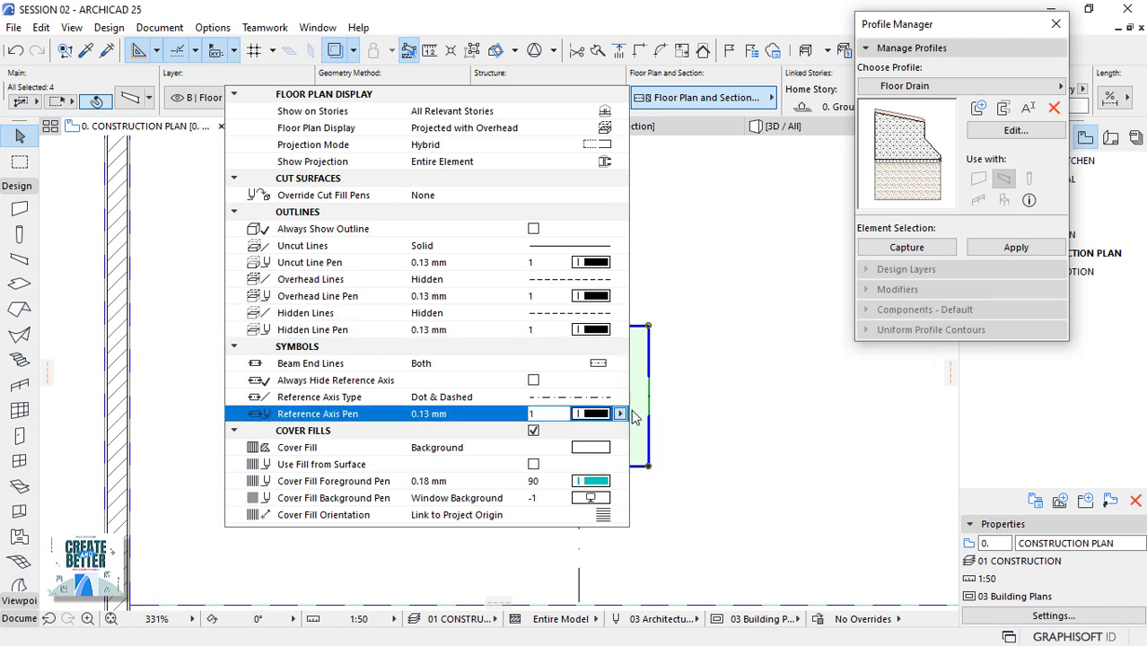
left_click(594, 482)
left_click(724, 415)
left_click(762, 375)
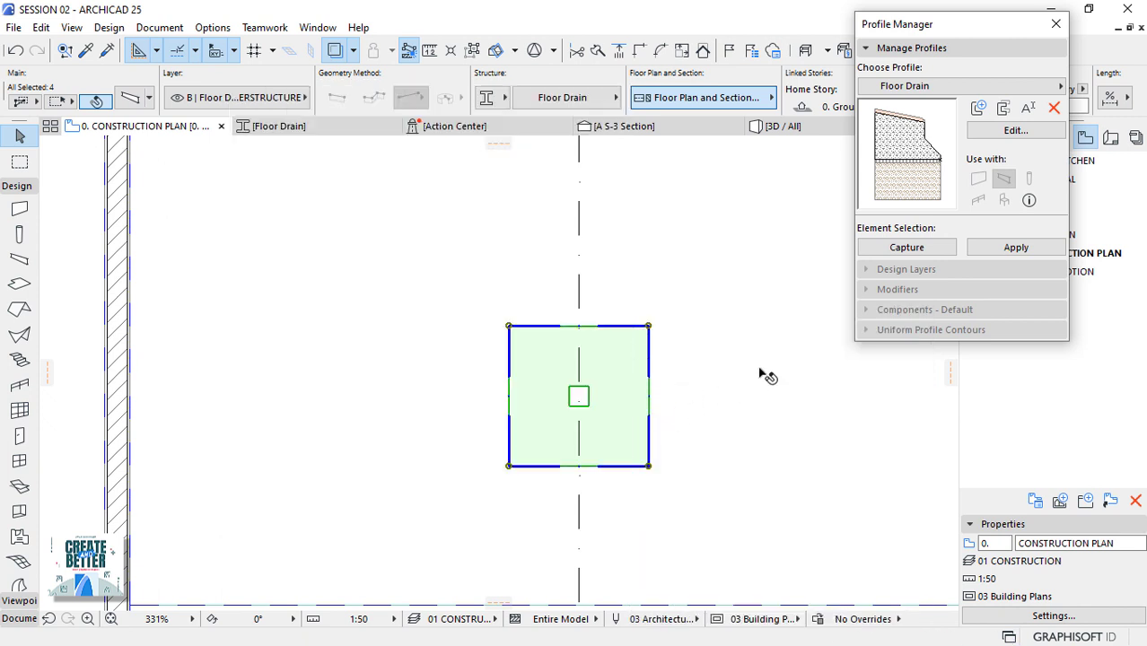
left_click(759, 319)
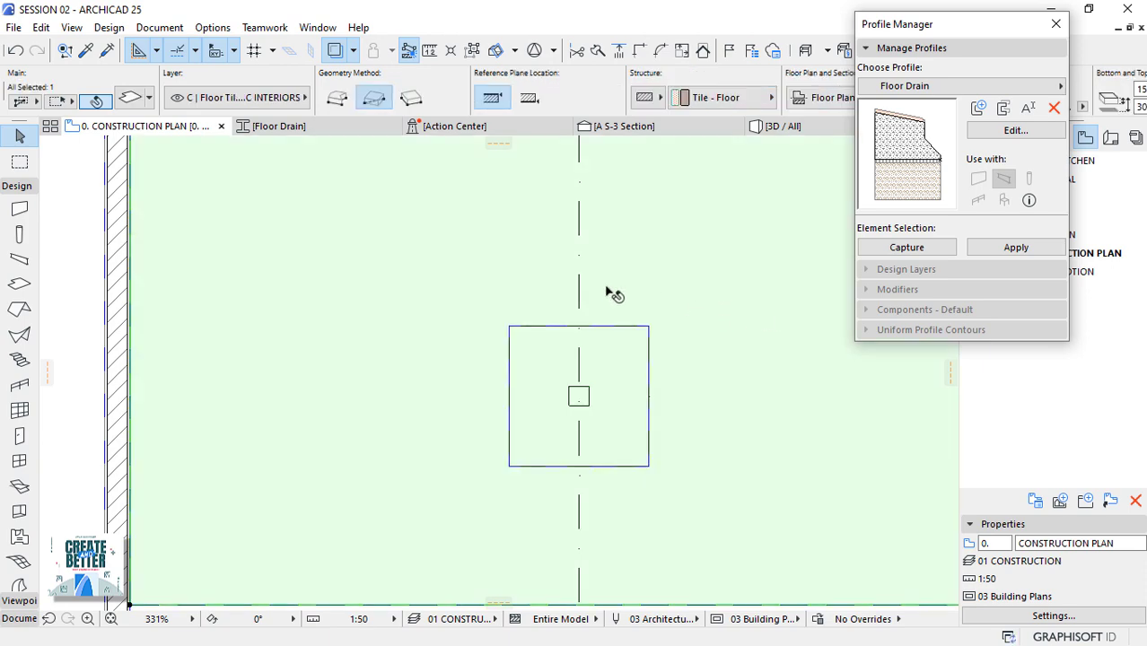
Switch to 3D and orbit and zoom in on the Floor Drain frame on the tiled floor
key("Escape")
scroll(606, 298, "down", 4)
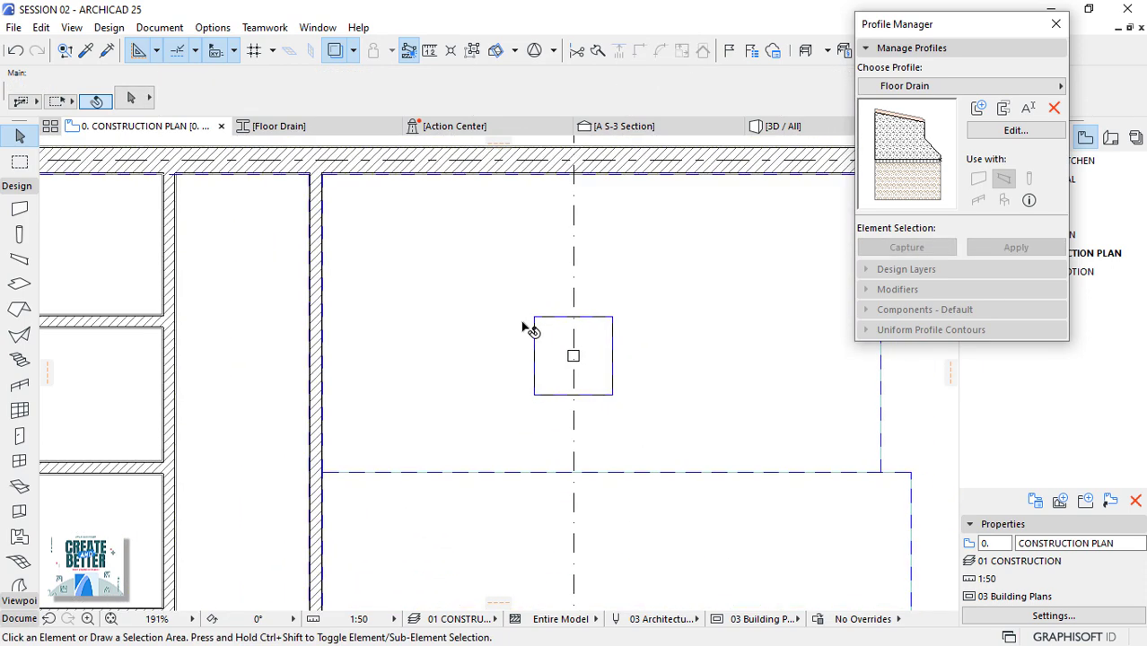
scroll(524, 327, "down", 2)
left_click(785, 128)
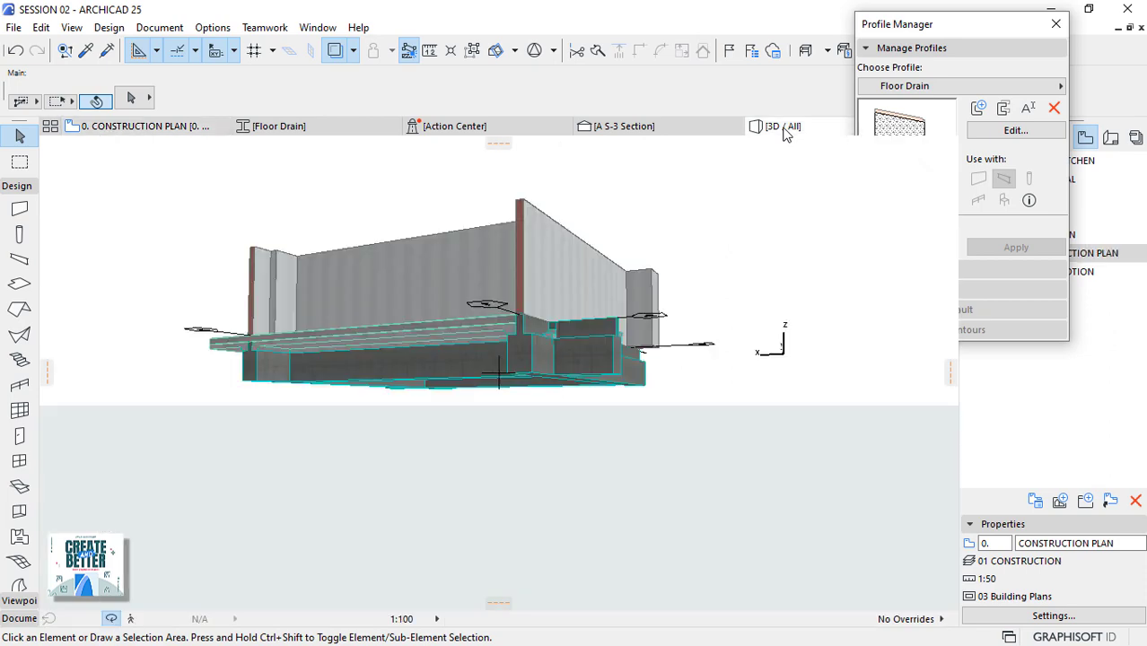
middle_click_drag(718, 233, 543, 329, "shift")
scroll(607, 448, "up", 6)
scroll(600, 459, "up", 3)
middle_click_drag(642, 398, 639, 416, "shift")
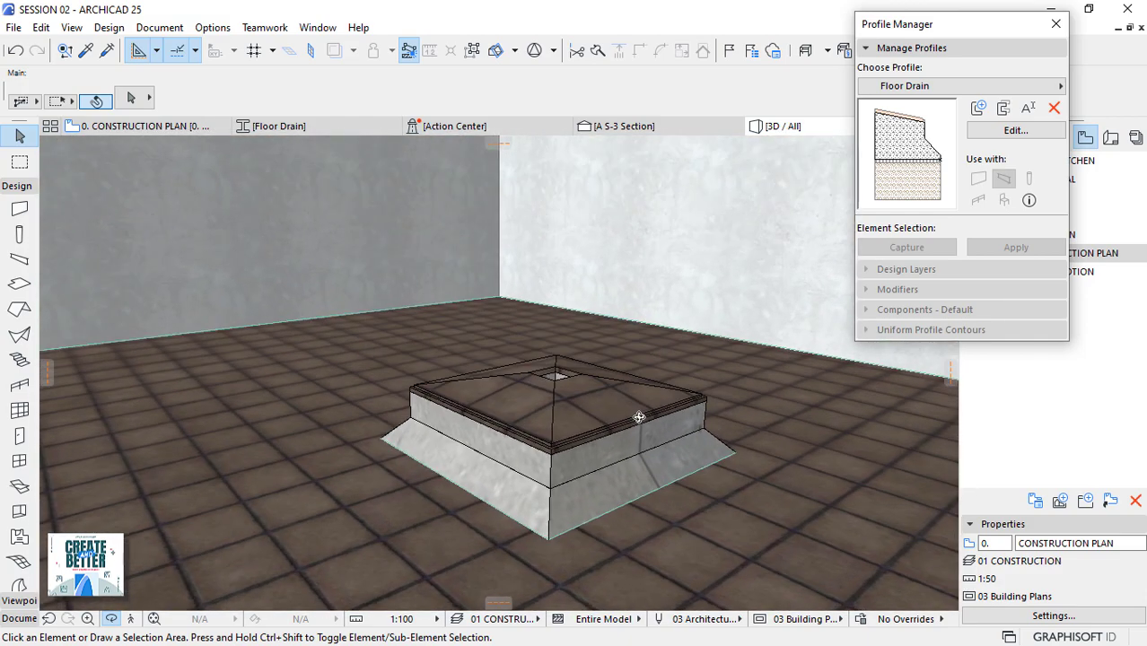
scroll(639, 417, "up", 2)
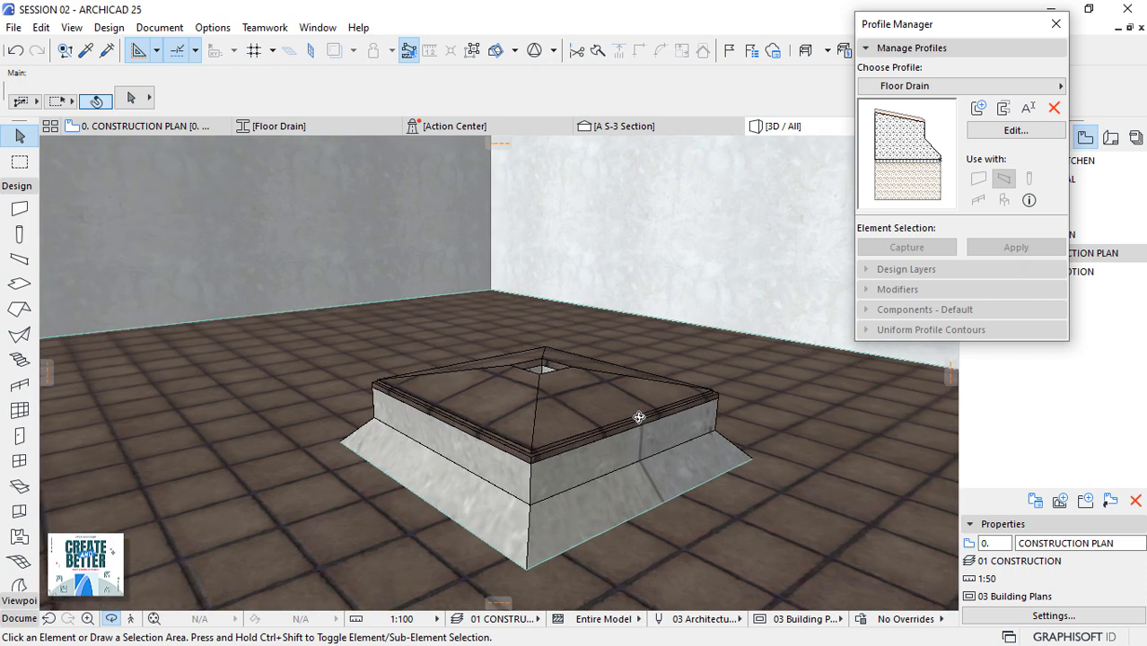
Mirror the Floor Drain profile about its right edge and save it
left_click(1015, 130)
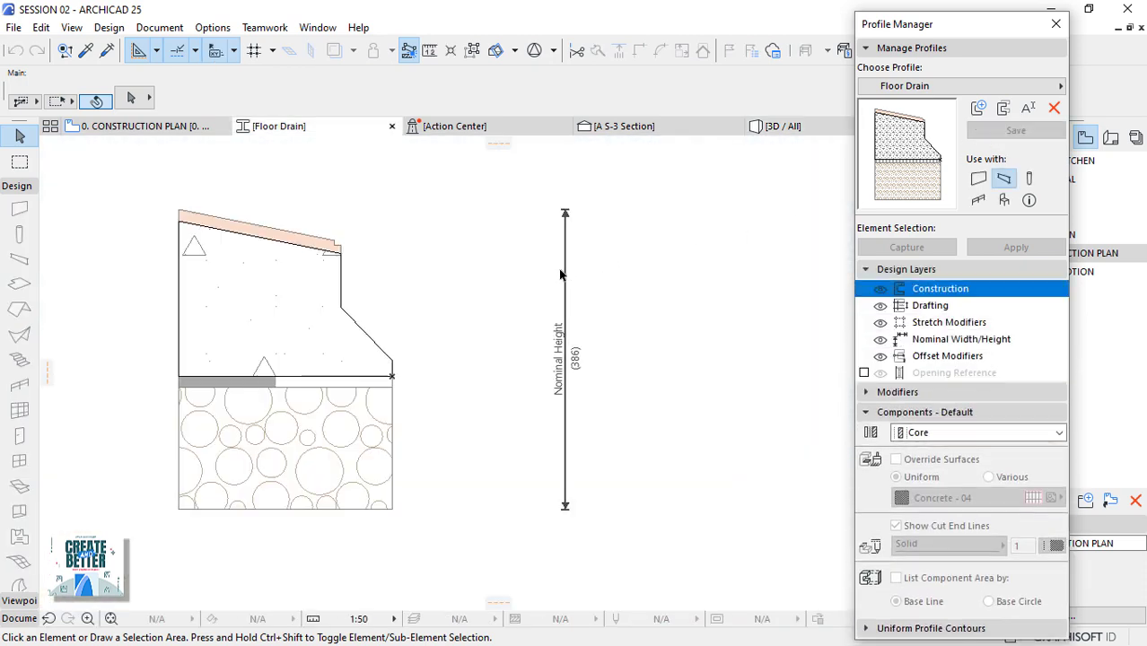
left_click_drag(524, 248, 349, 455)
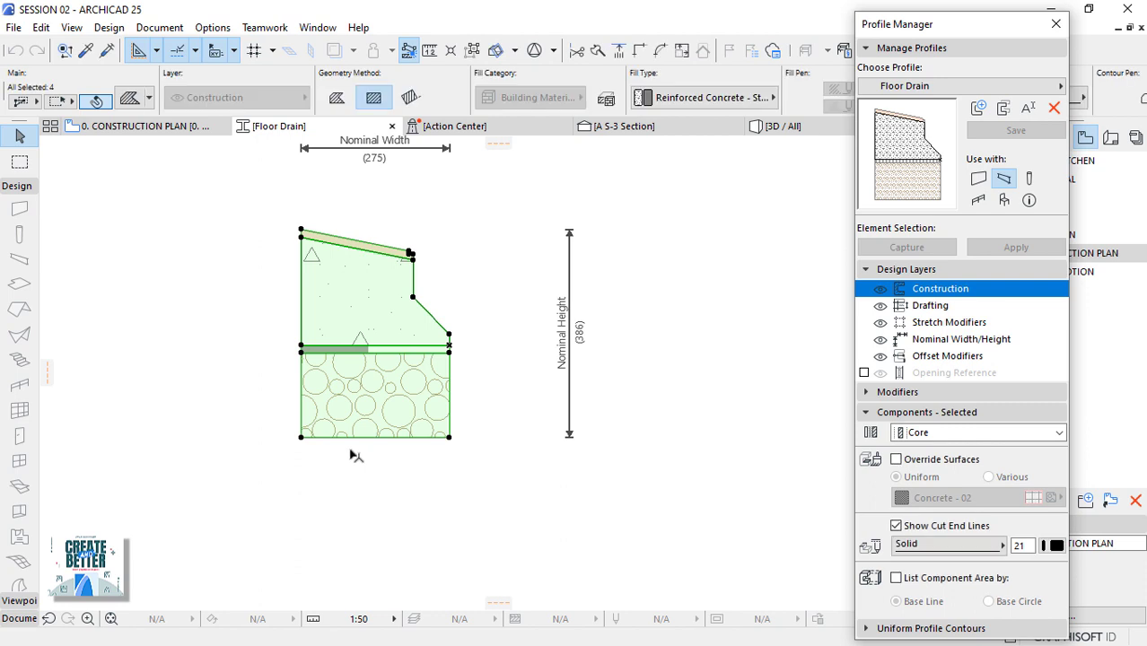
left_click(450, 438)
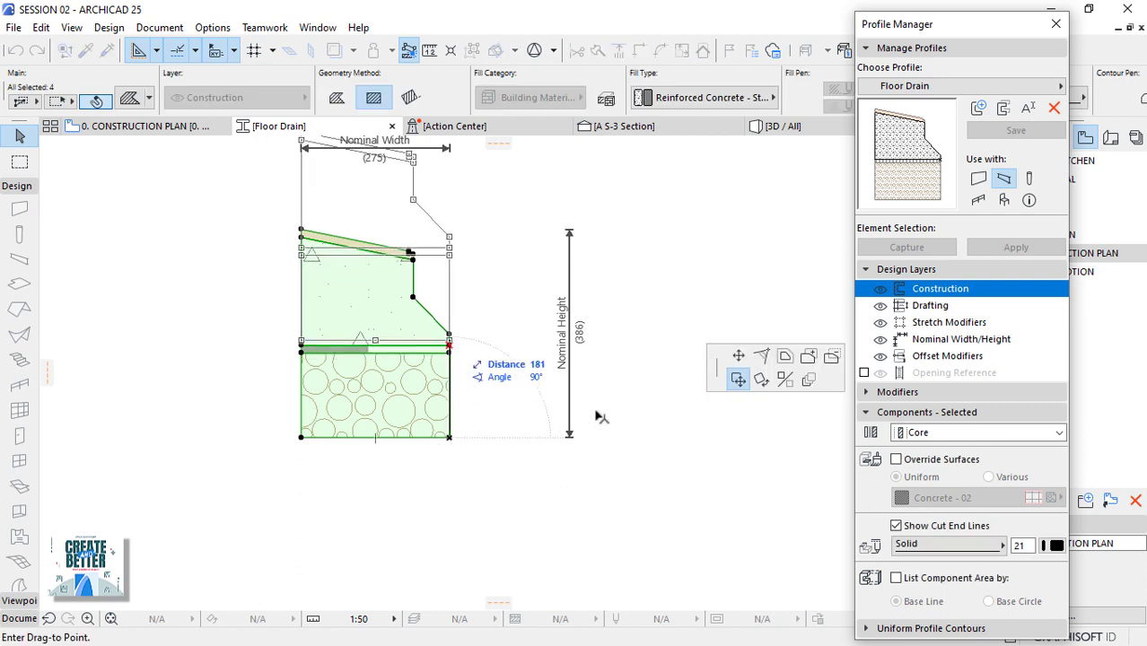
left_click(783, 380)
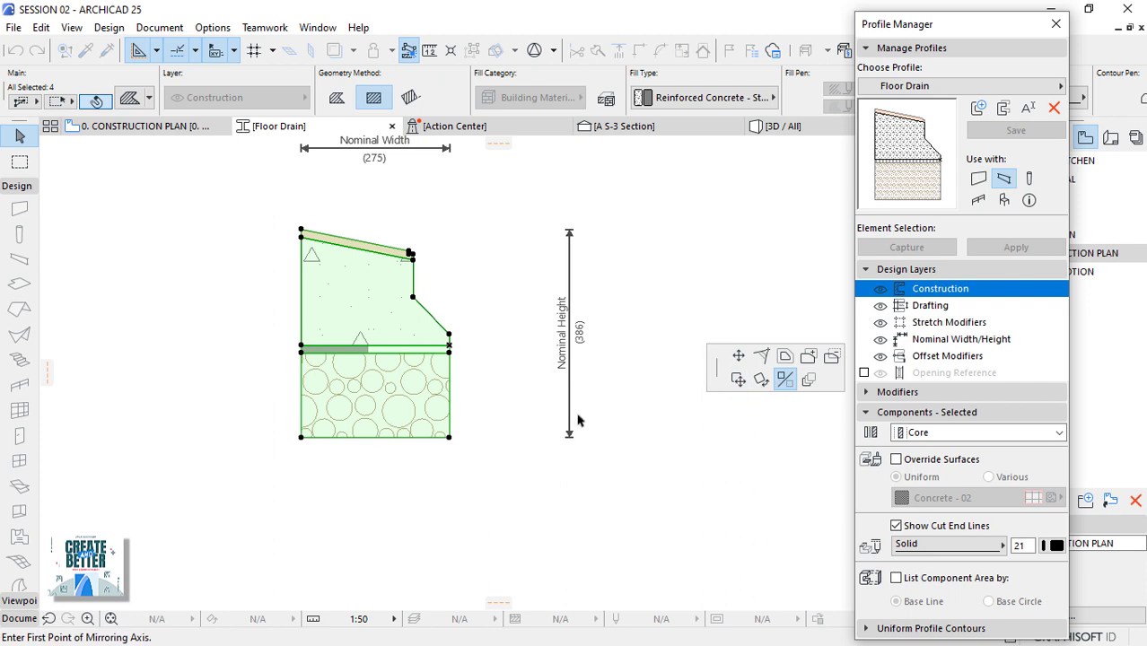
left_click(449, 438)
left_click(450, 350)
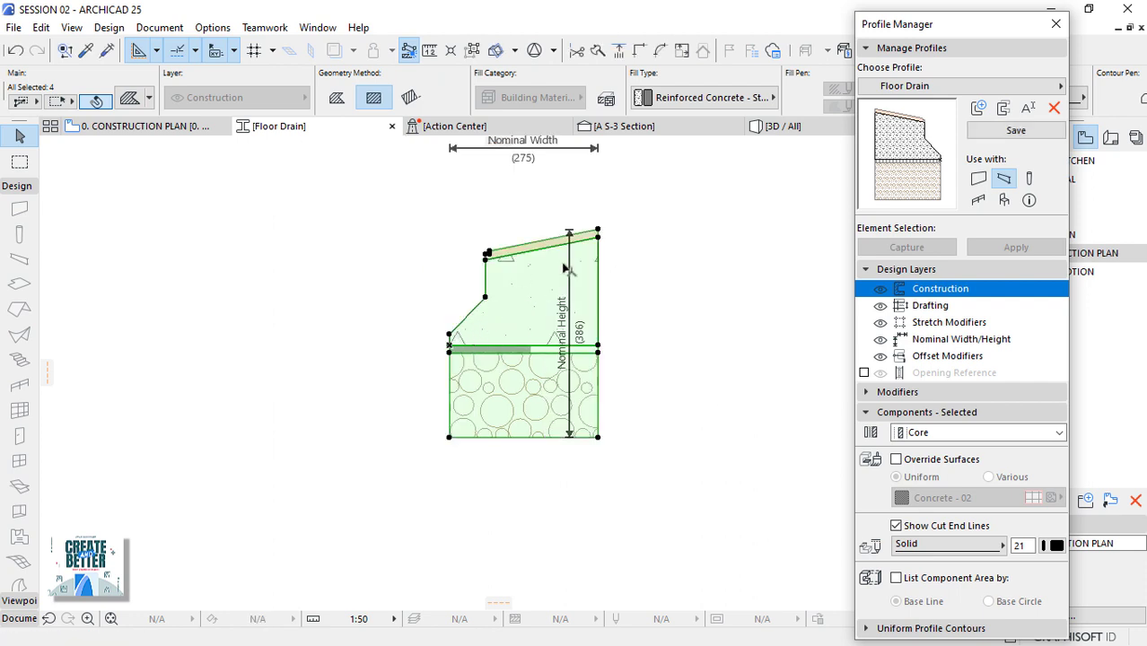
left_click_drag(566, 270, 675, 256)
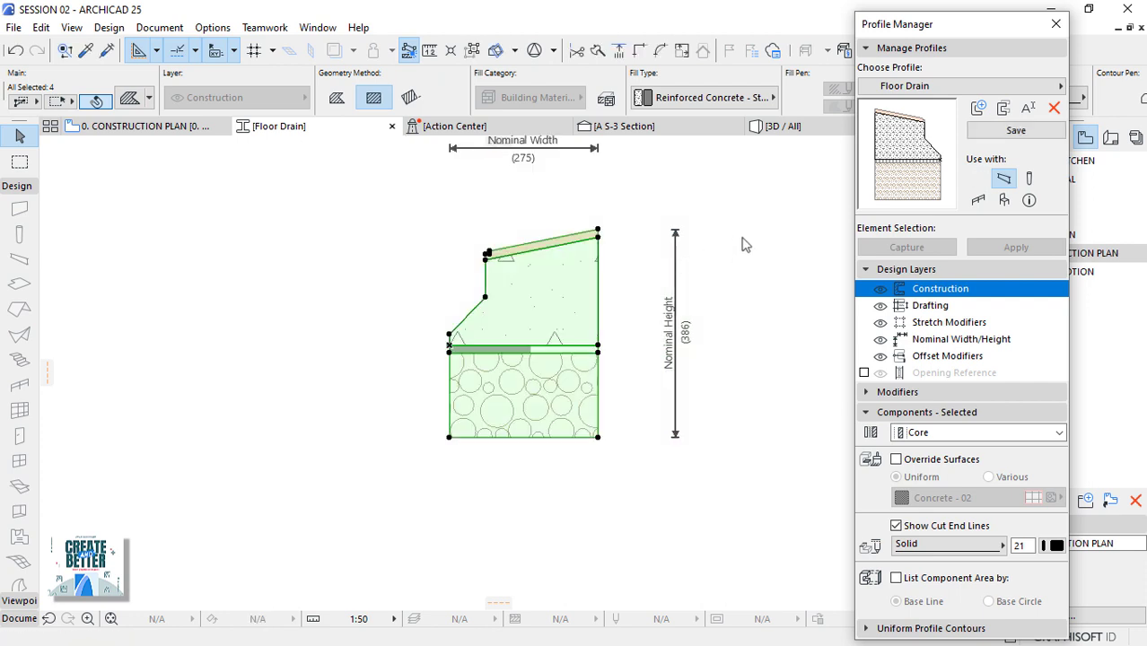
left_click(1015, 131)
Move the whole profile 275 to the left, save it, and view the result in 3D
left_click(832, 175)
left_click(486, 499)
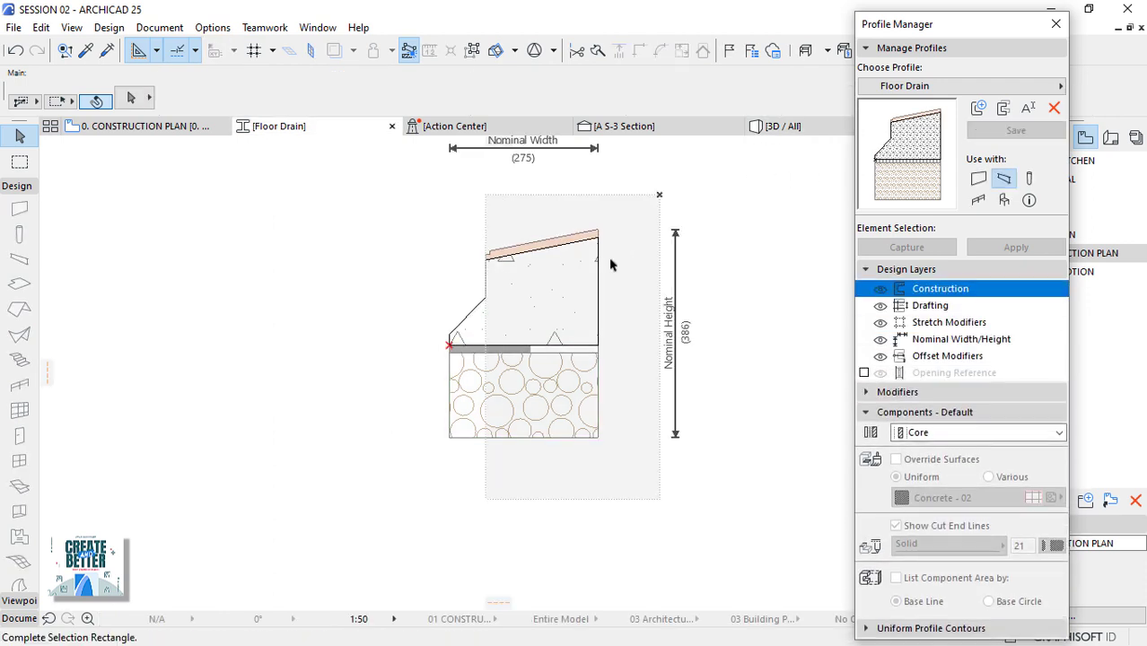
left_click(461, 463)
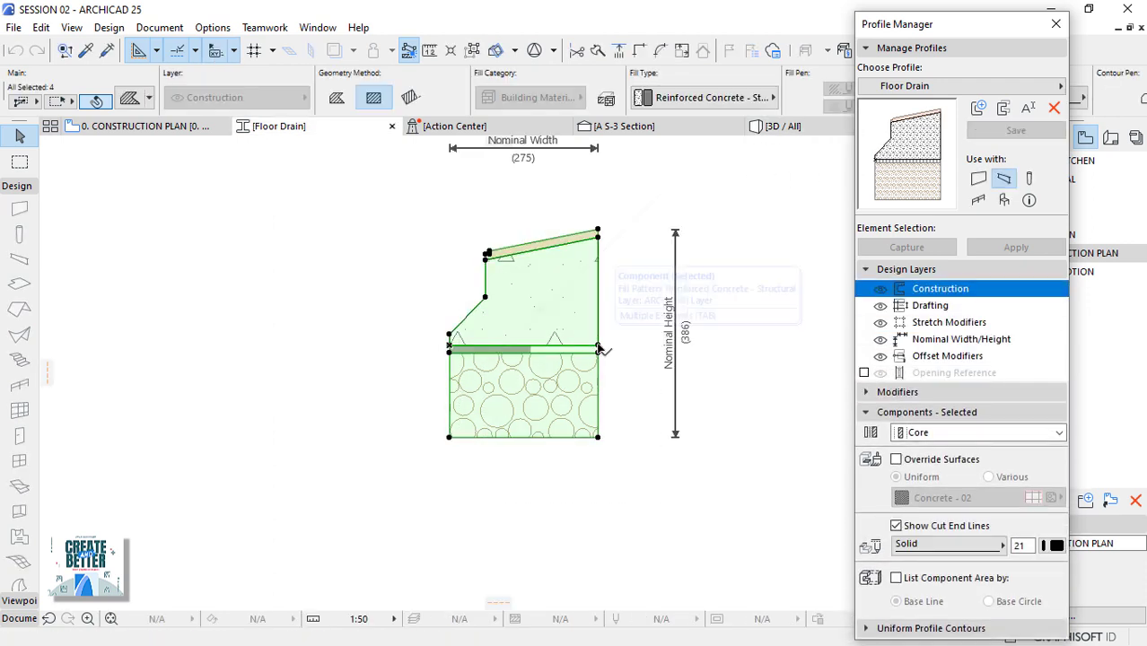
left_click(599, 348)
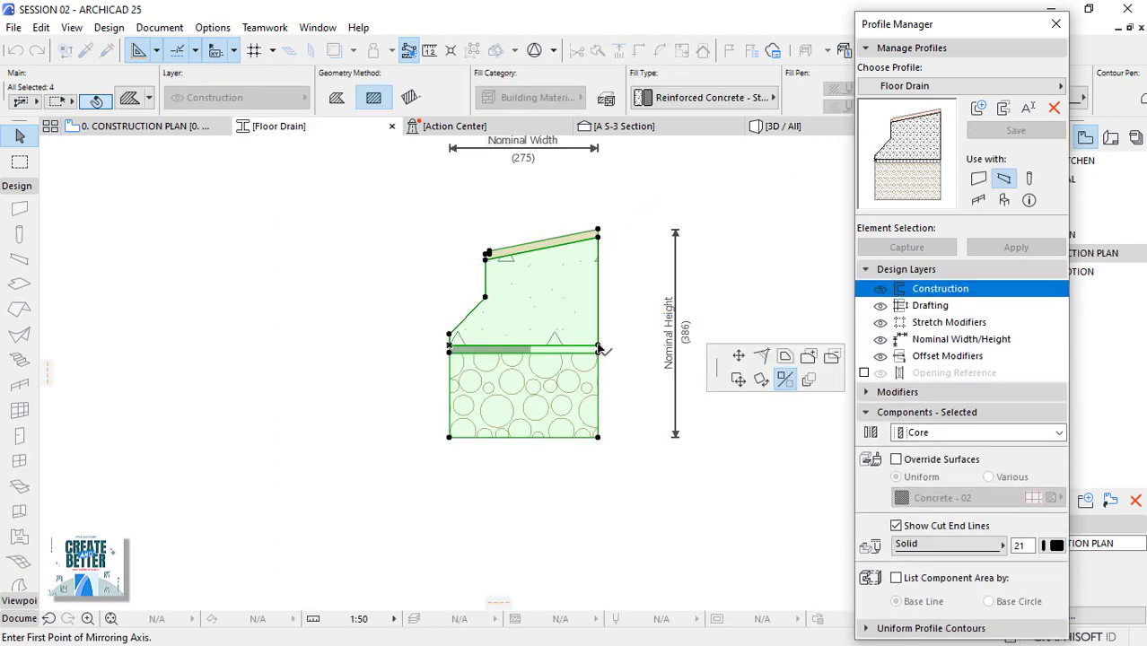
left_click(739, 379)
left_click(598, 345)
left_click(449, 345)
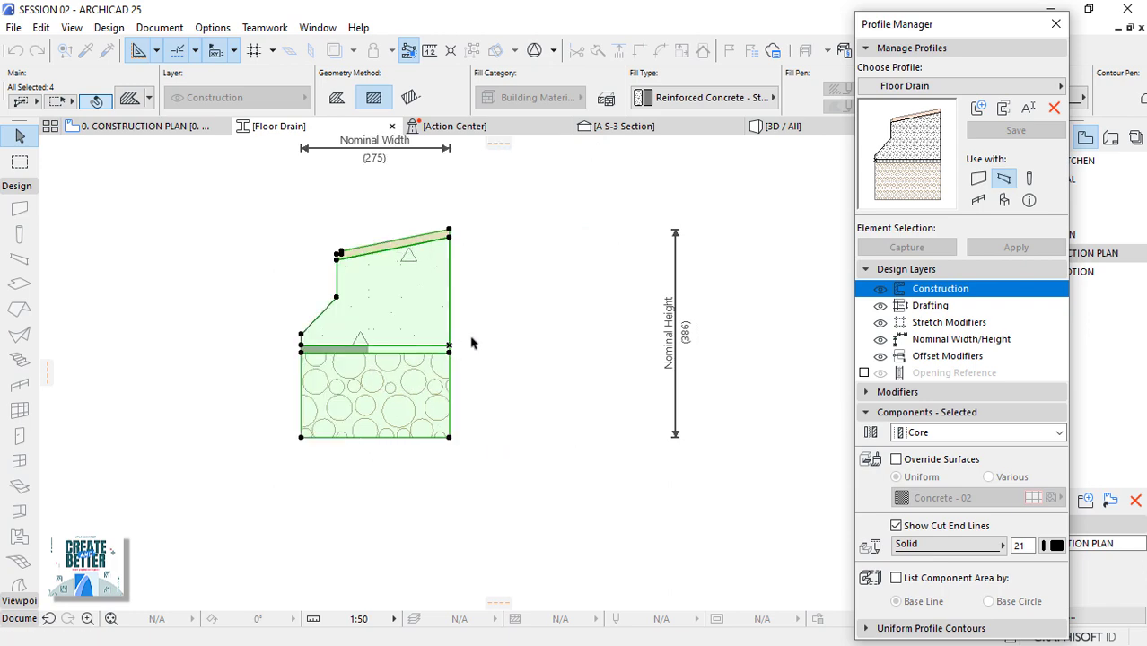
left_click(1016, 130)
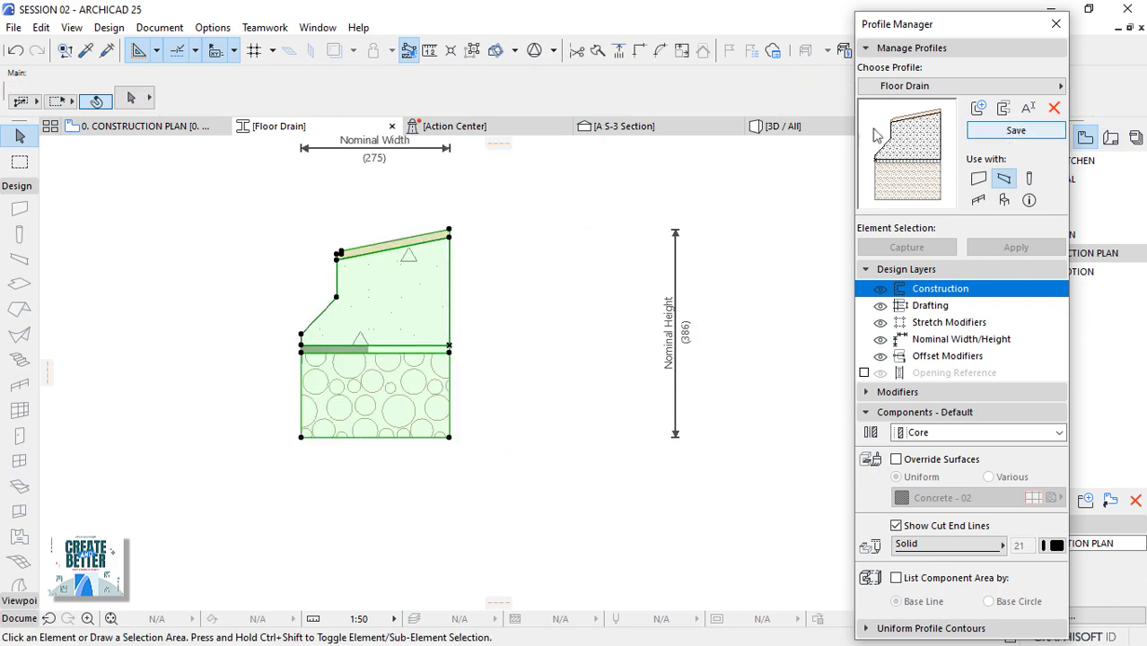
left_click(811, 127)
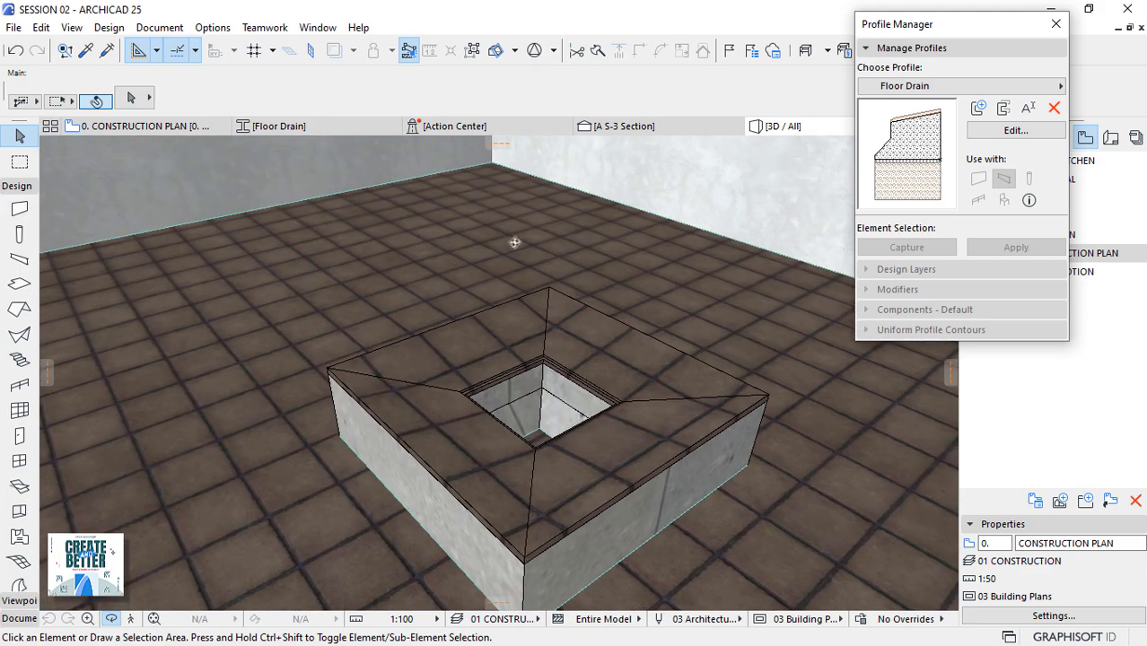
Open section A S-3 from its marker on the construction plan with current view settings
left_click(199, 127)
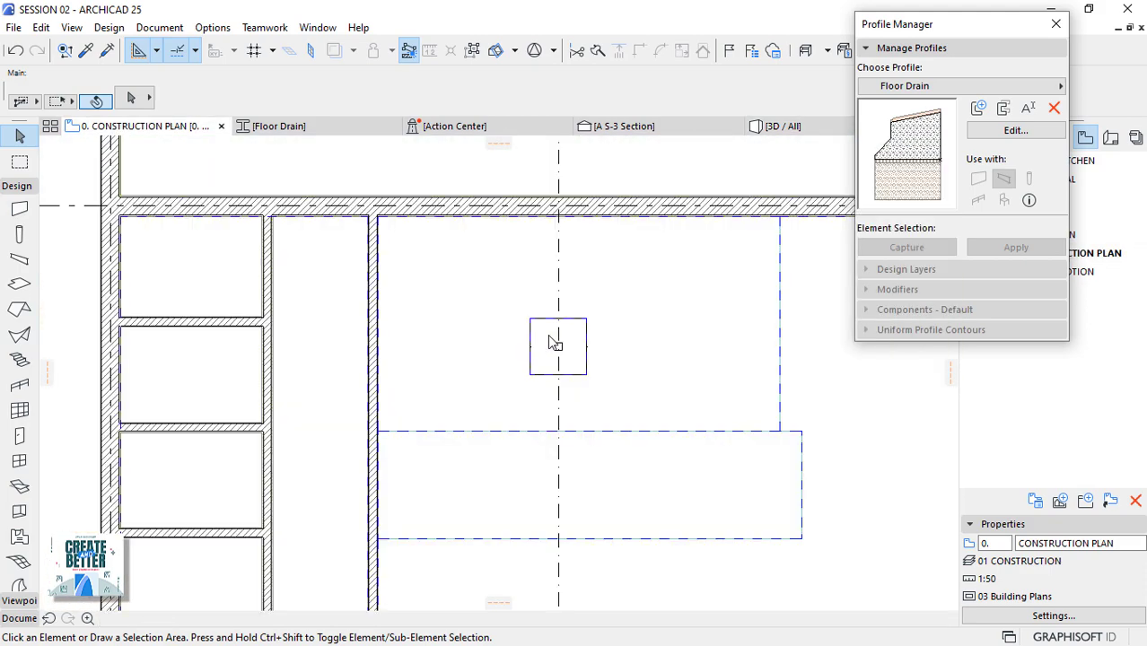
scroll(585, 276, "down", 5)
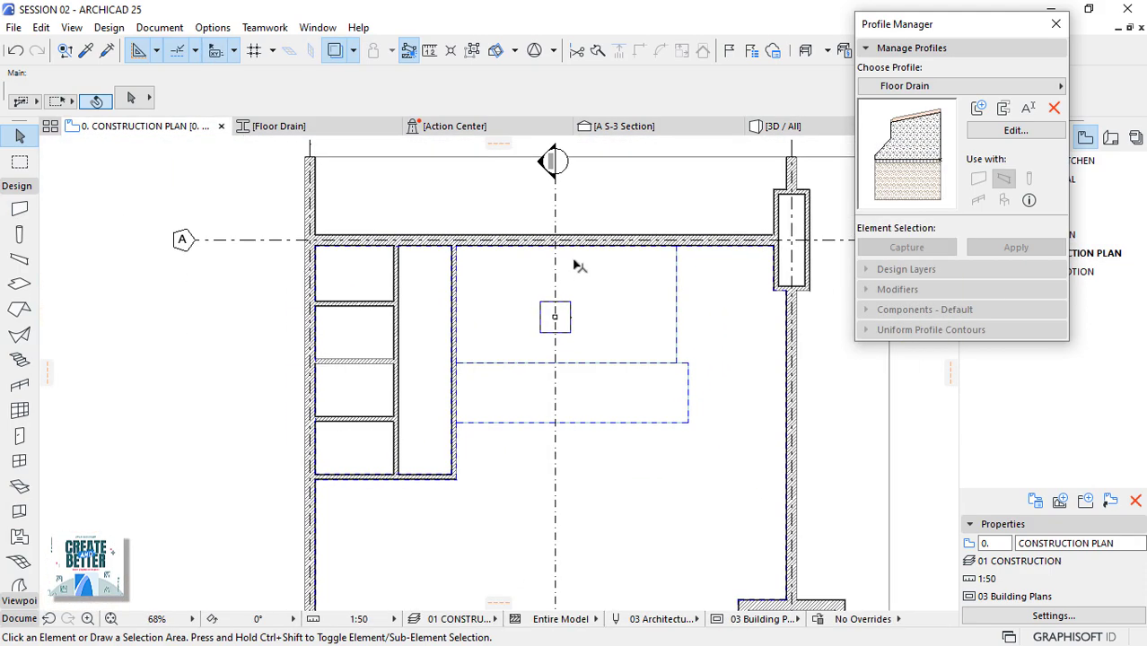
left_click(551, 186)
right_click(550, 188)
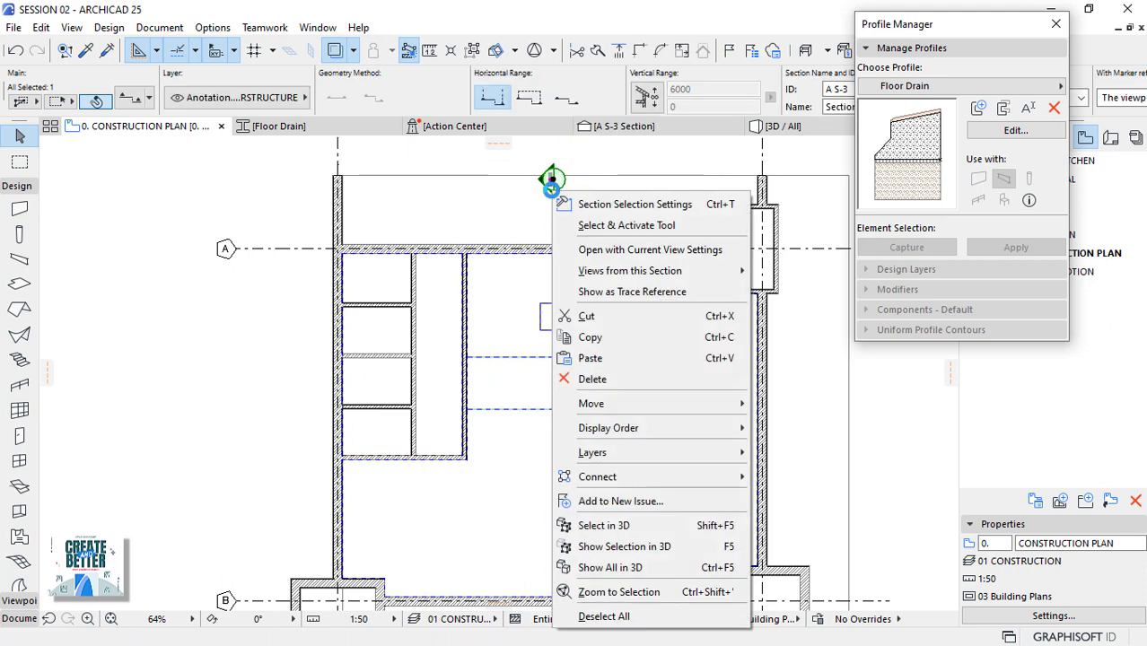
left_click(649, 249)
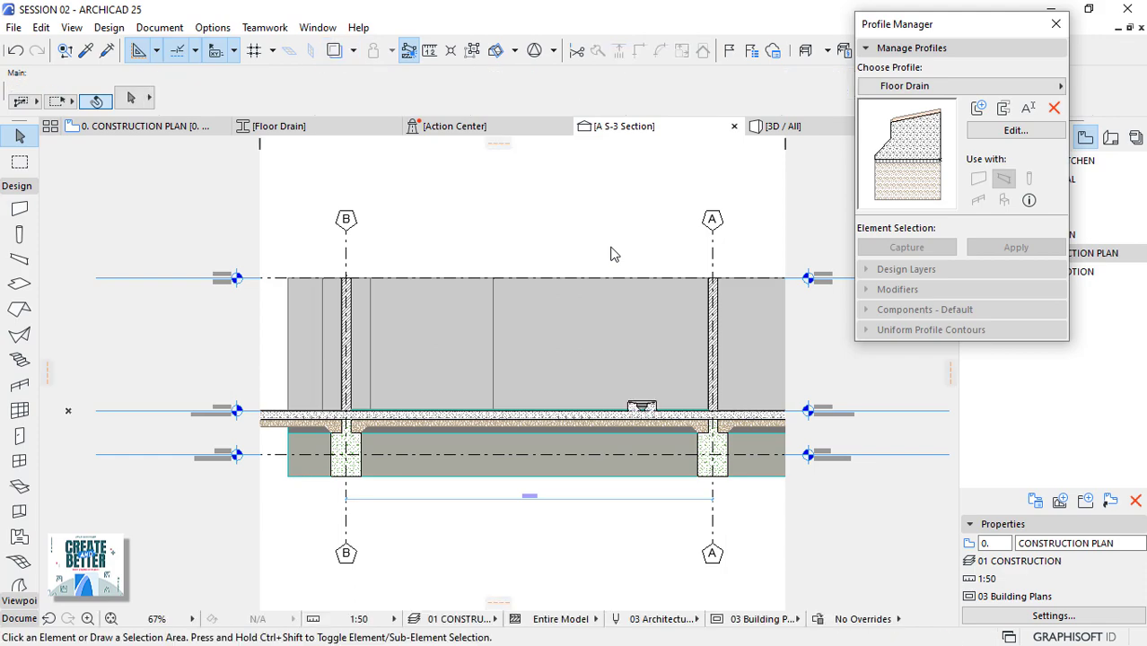
Lower the floor drain 200 so it drops into the floor slab
scroll(525, 256, "up", 8)
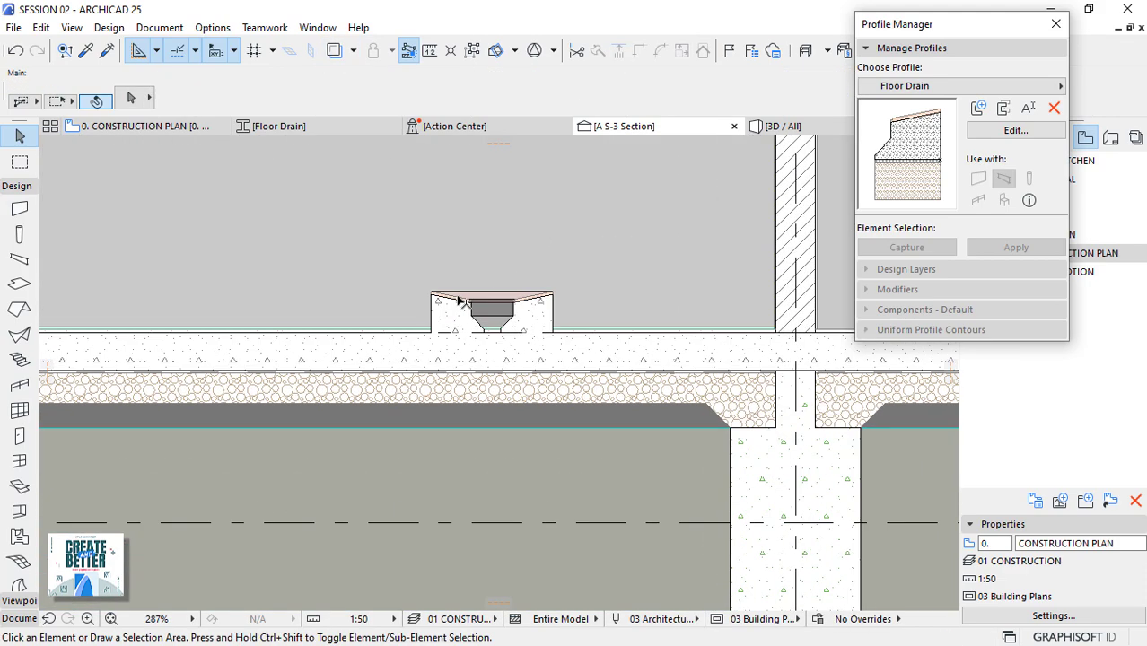
scroll(463, 301, "up", 2)
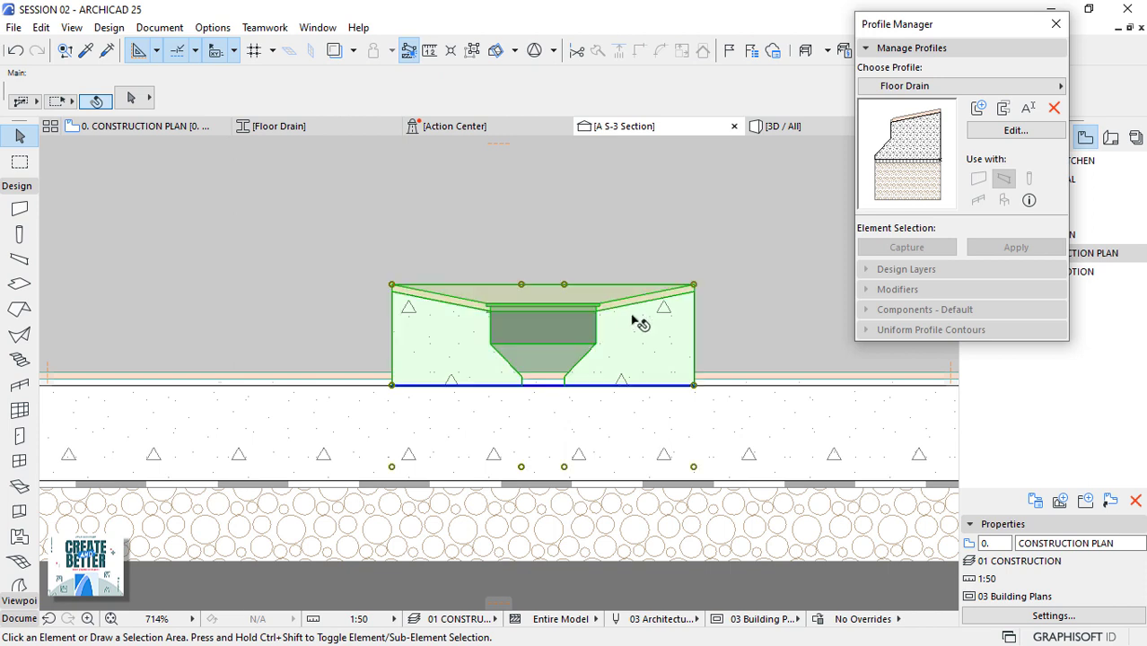
left_click(659, 344)
left_click(696, 387)
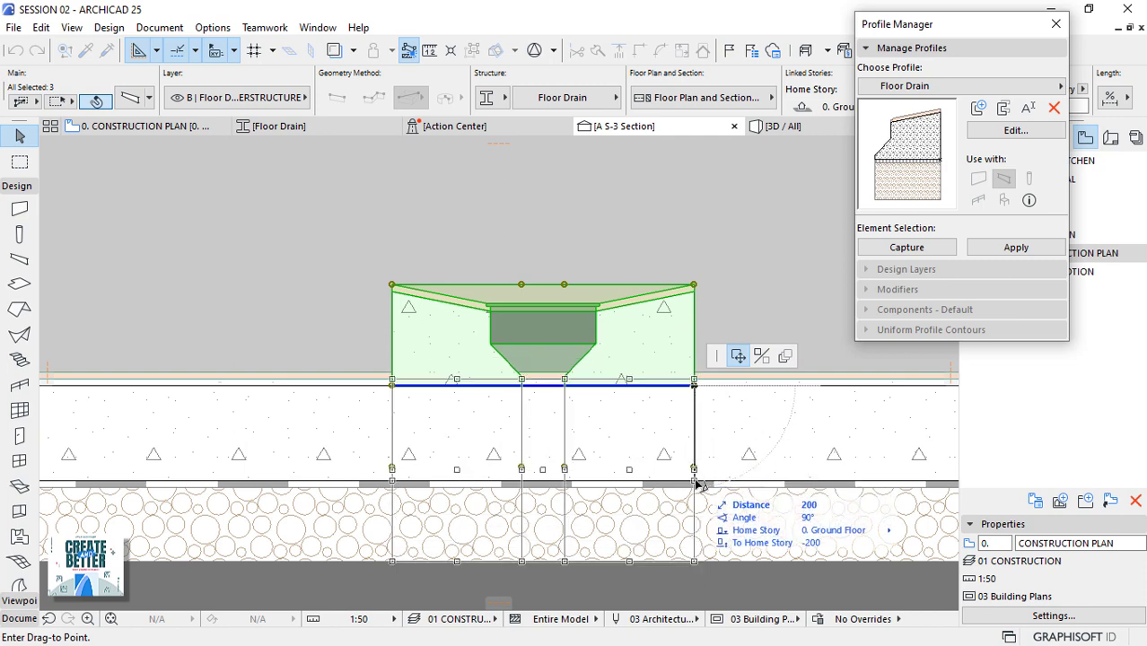
left_click(695, 463)
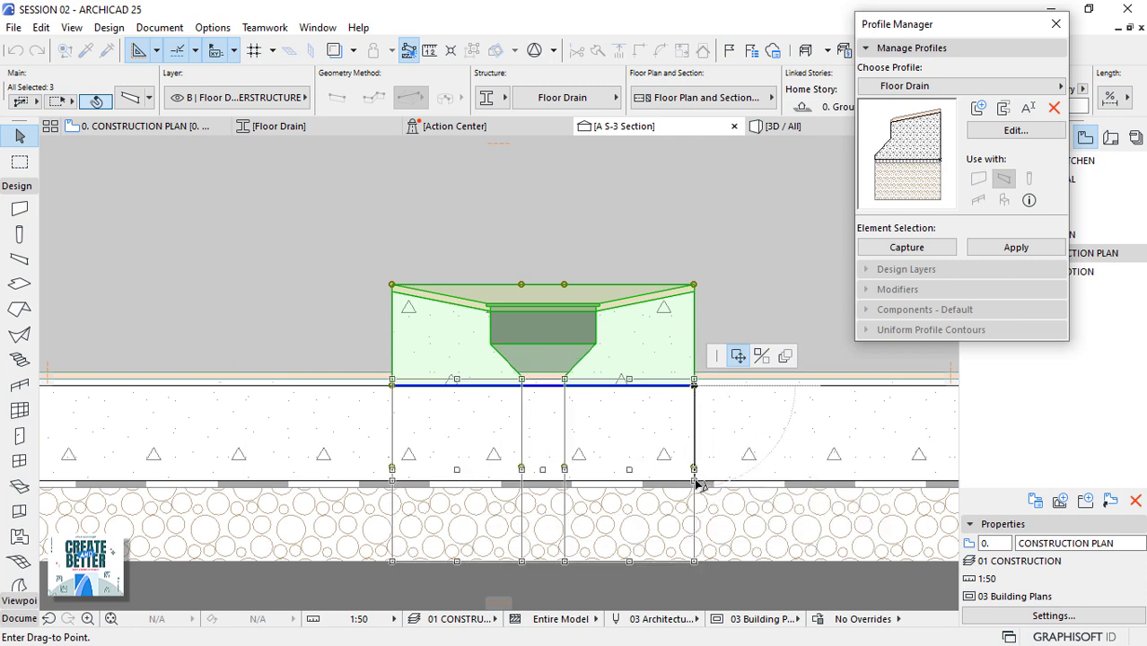
left_click(720, 307)
scroll(615, 322, "down", 1)
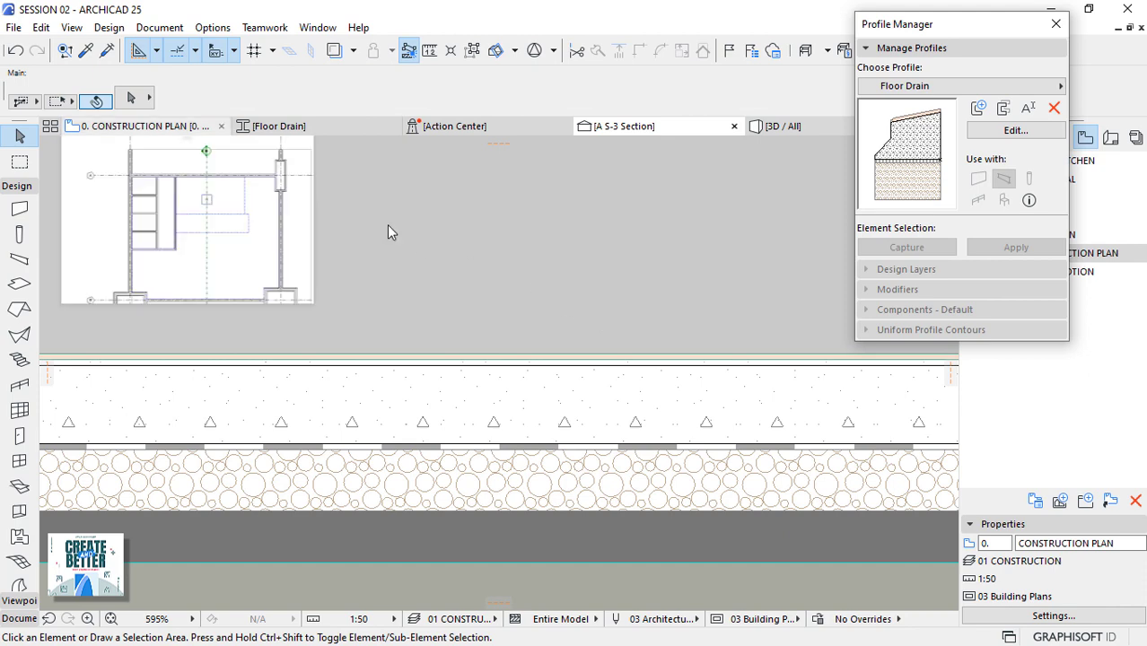
Subtract the drain's square from the kitchen floor tile slab on the construction plan
left_click(201, 146)
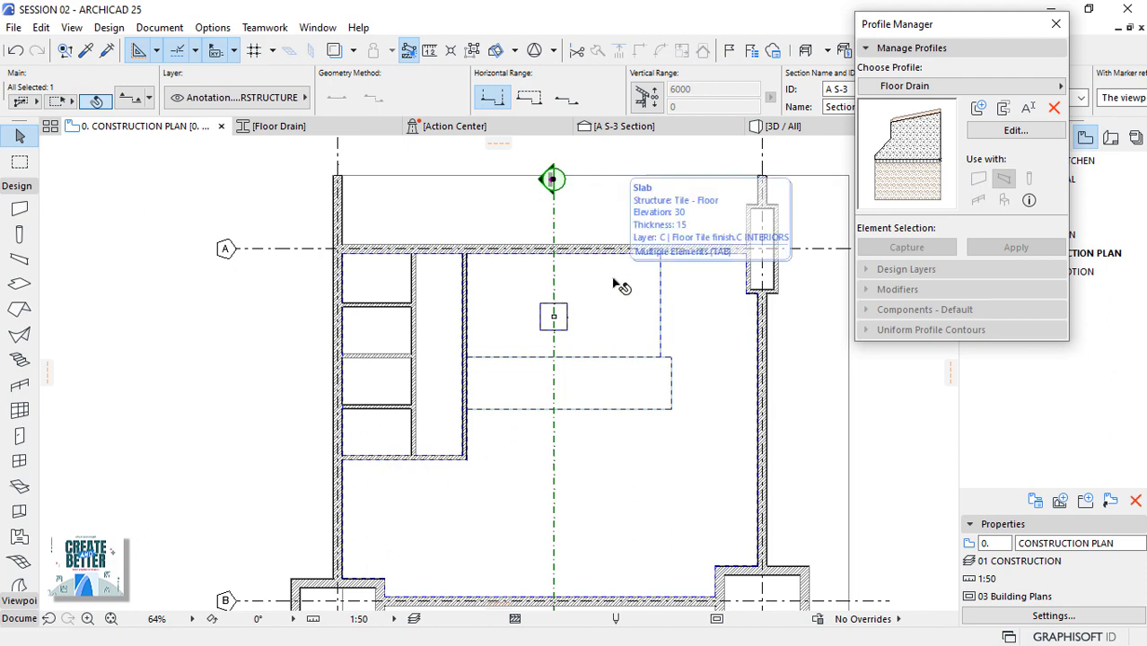
scroll(620, 286, "up", 2)
left_click(617, 286)
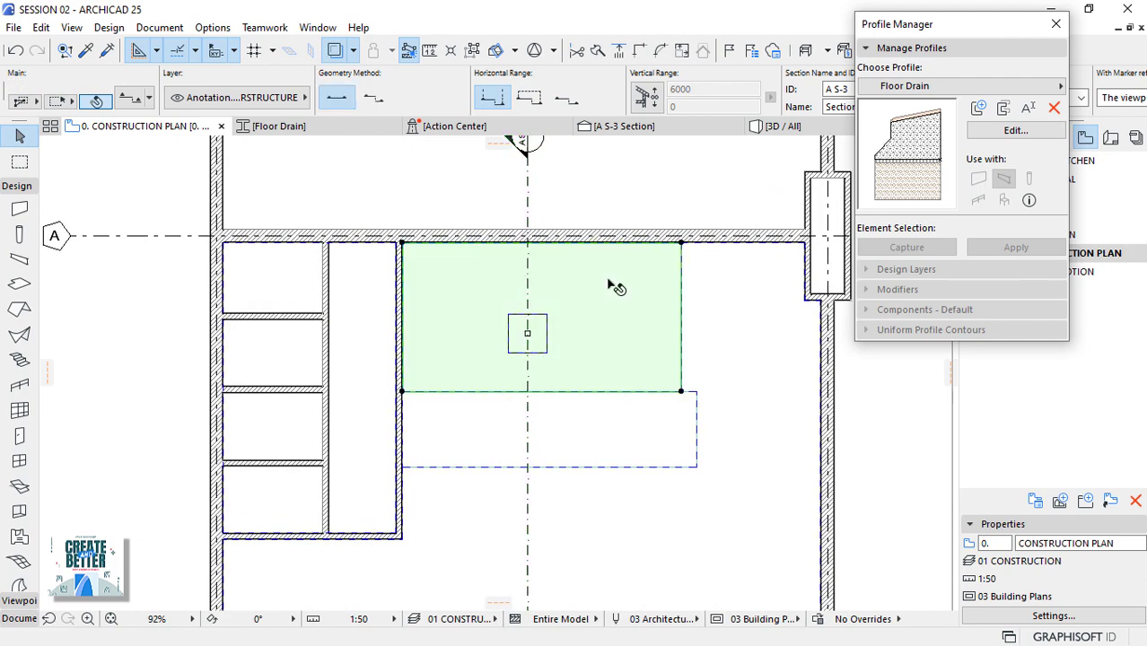
left_click(681, 391)
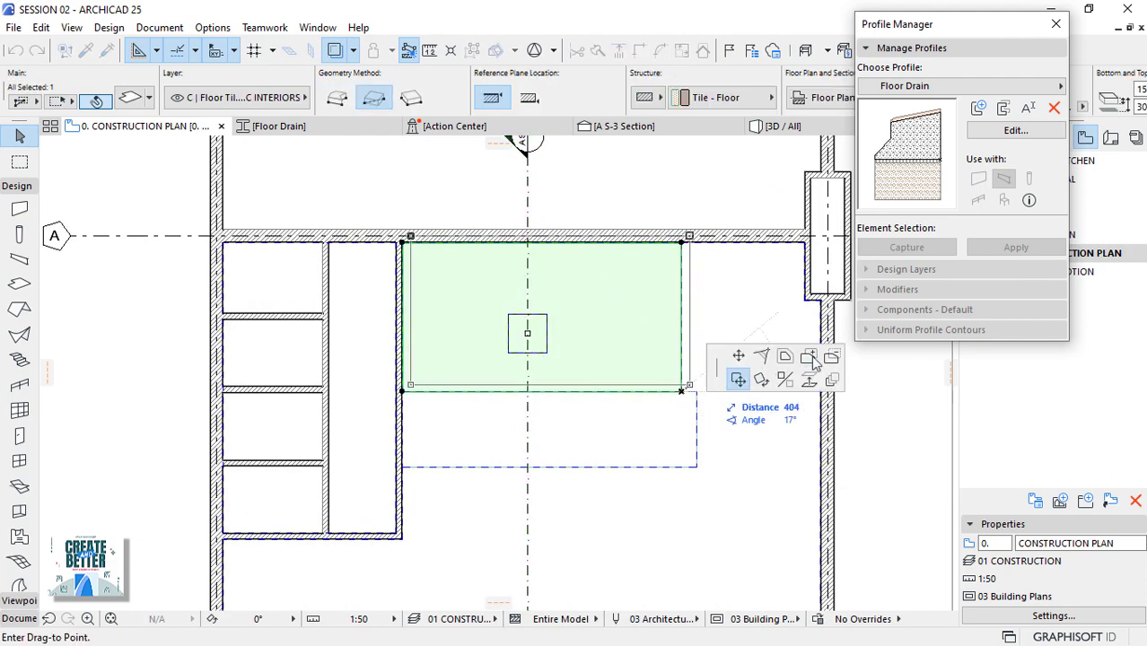
left_click(831, 358)
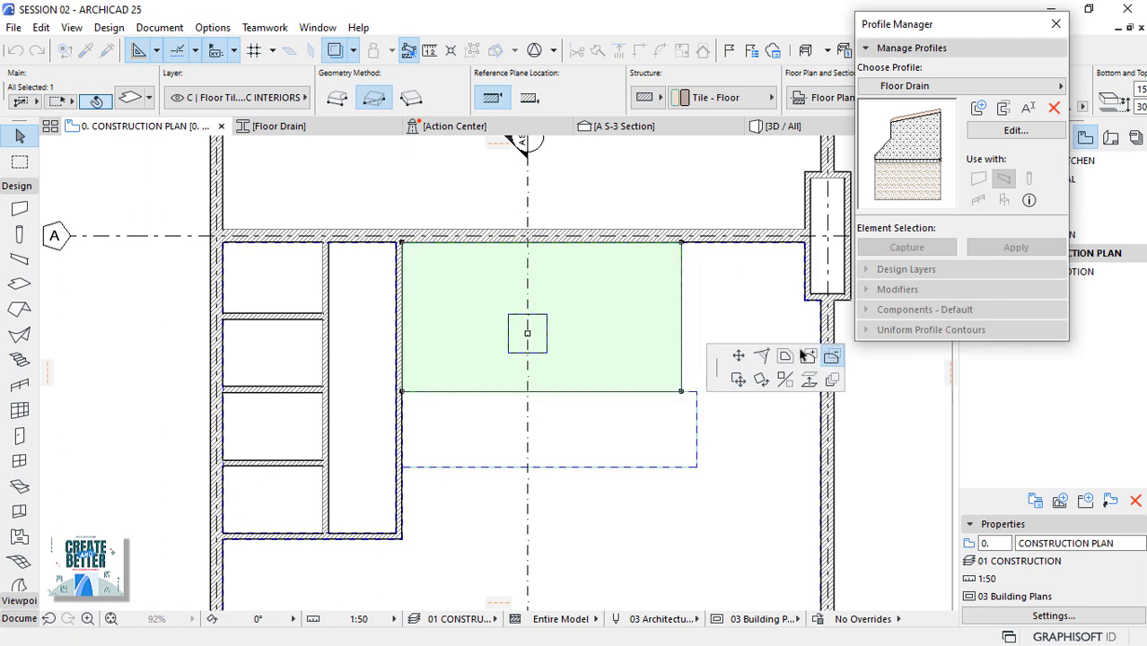
left_click(547, 333)
left_click(736, 337)
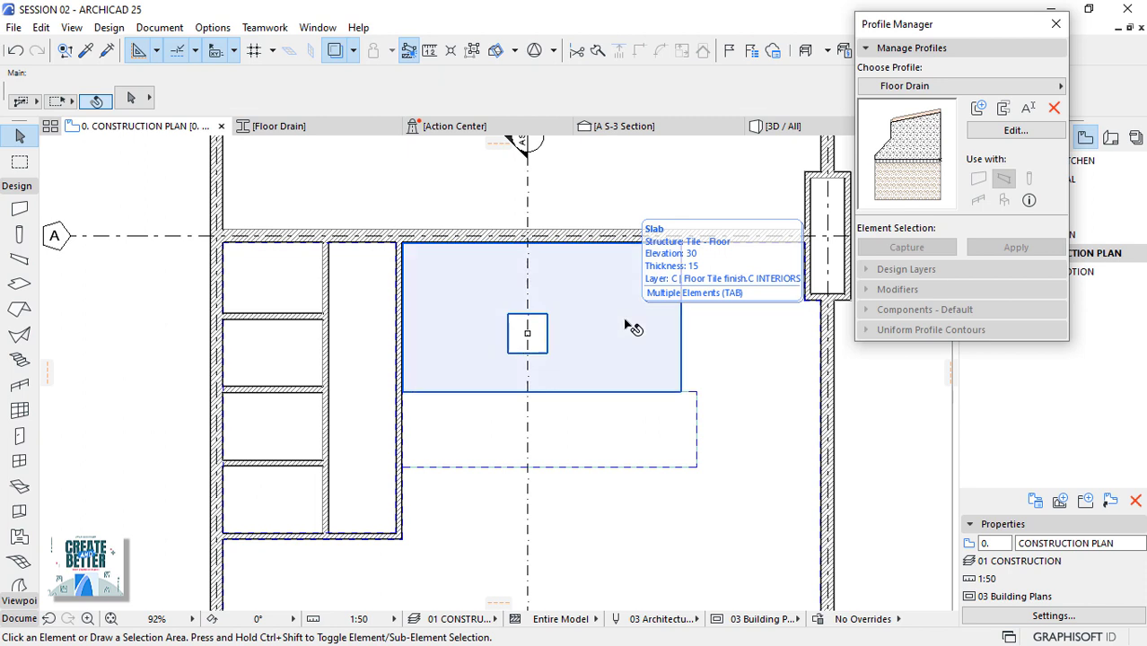
Edit the large floor slab around the drain square, then switch to the A S-3 Section
left_click(633, 328)
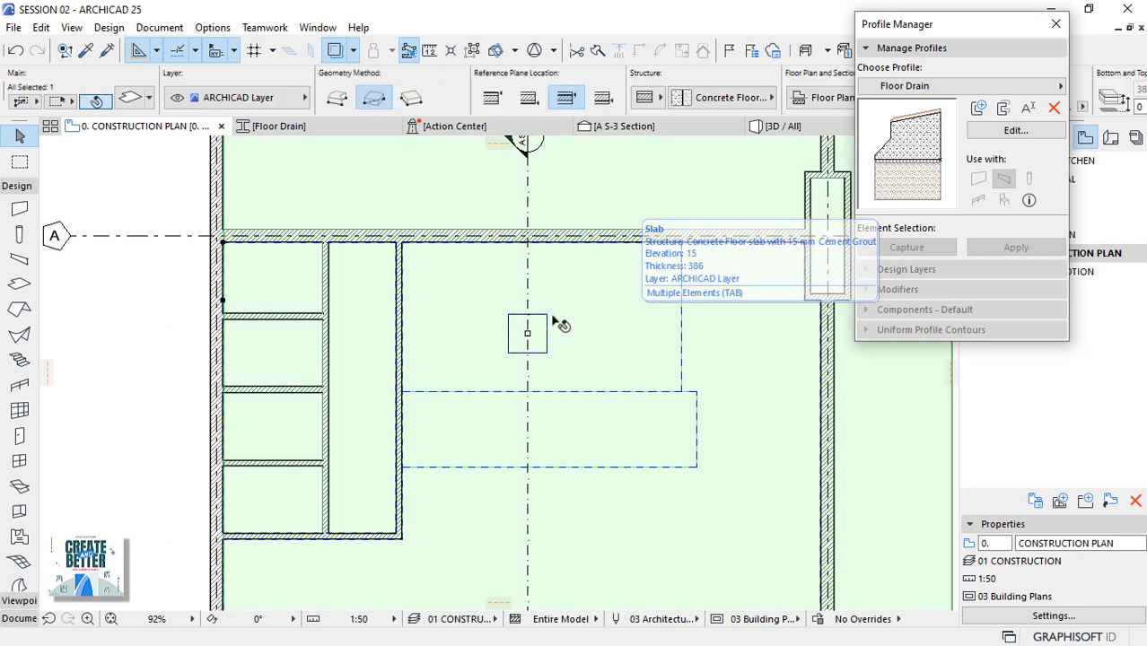
left_click(222, 303)
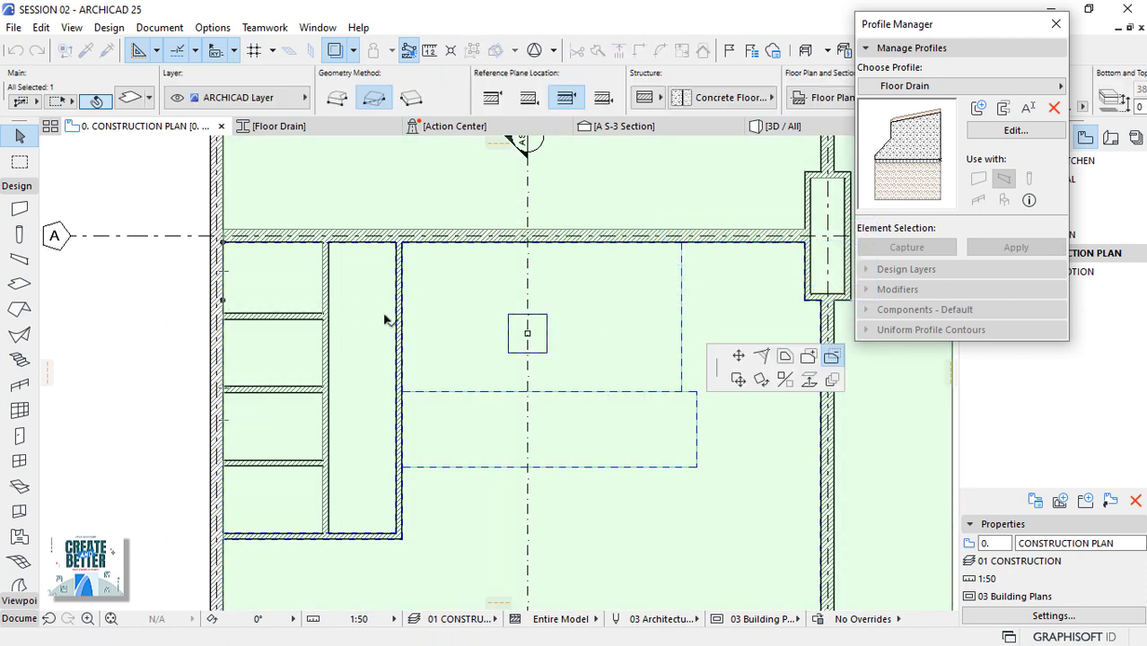
left_click(547, 333)
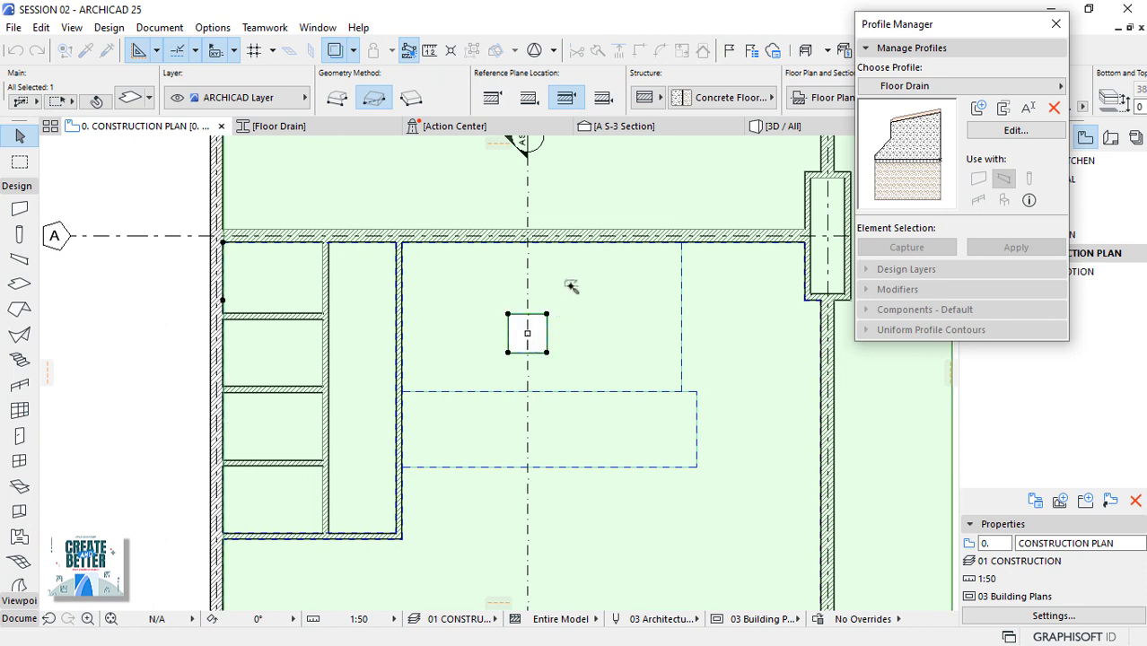
left_click(653, 127)
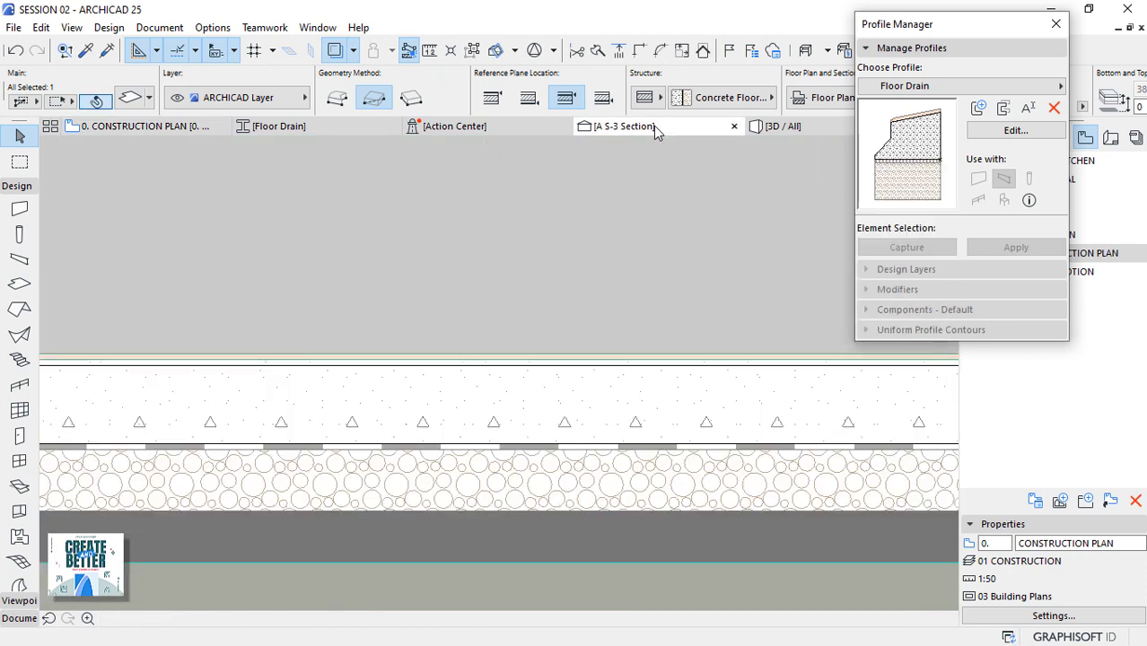
Close the Profile Manager and zoom around the recessed drain in the section
left_click(1056, 25)
scroll(551, 404, "up", 3)
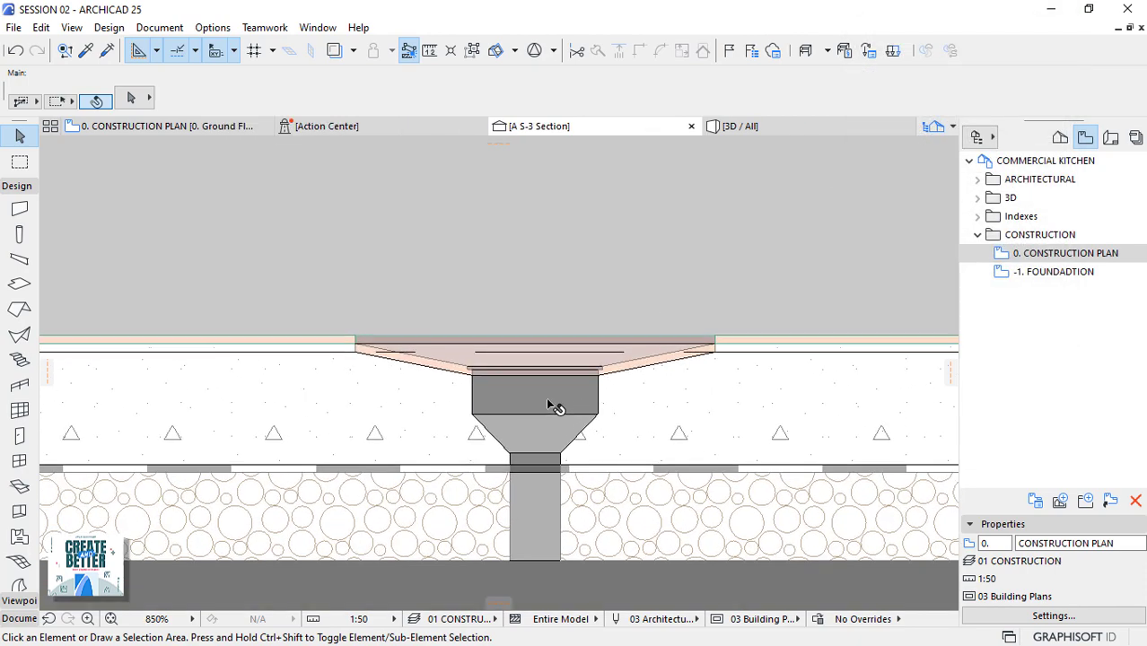
scroll(551, 406, "up", 1)
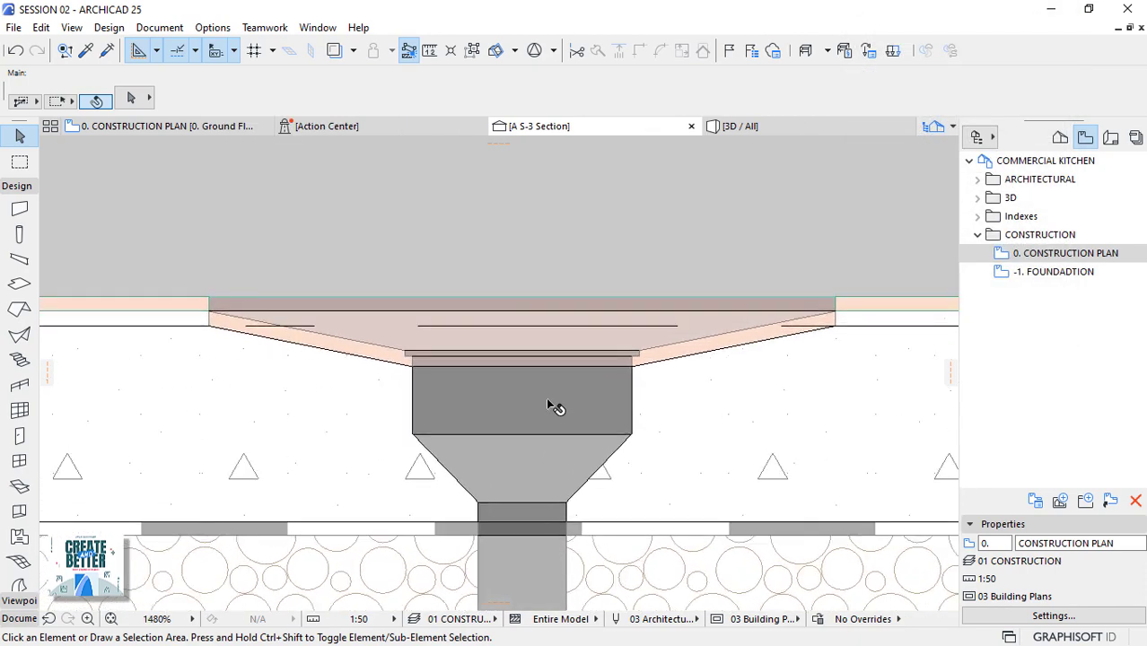
scroll(549, 405, "down", 5)
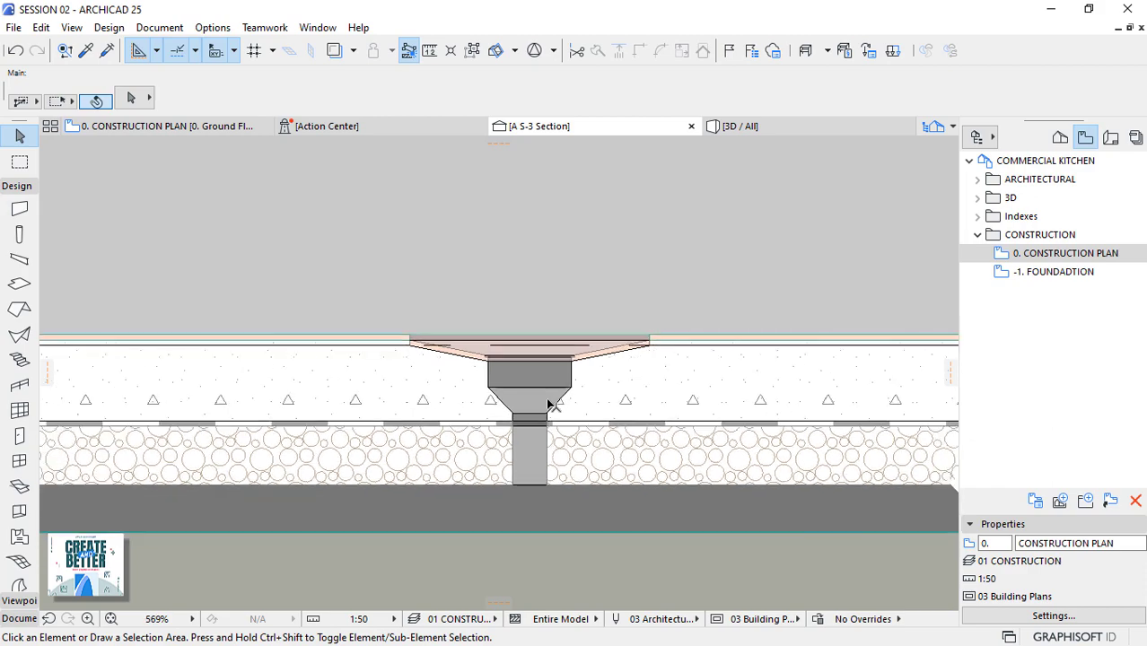
scroll(554, 409, "down", 5)
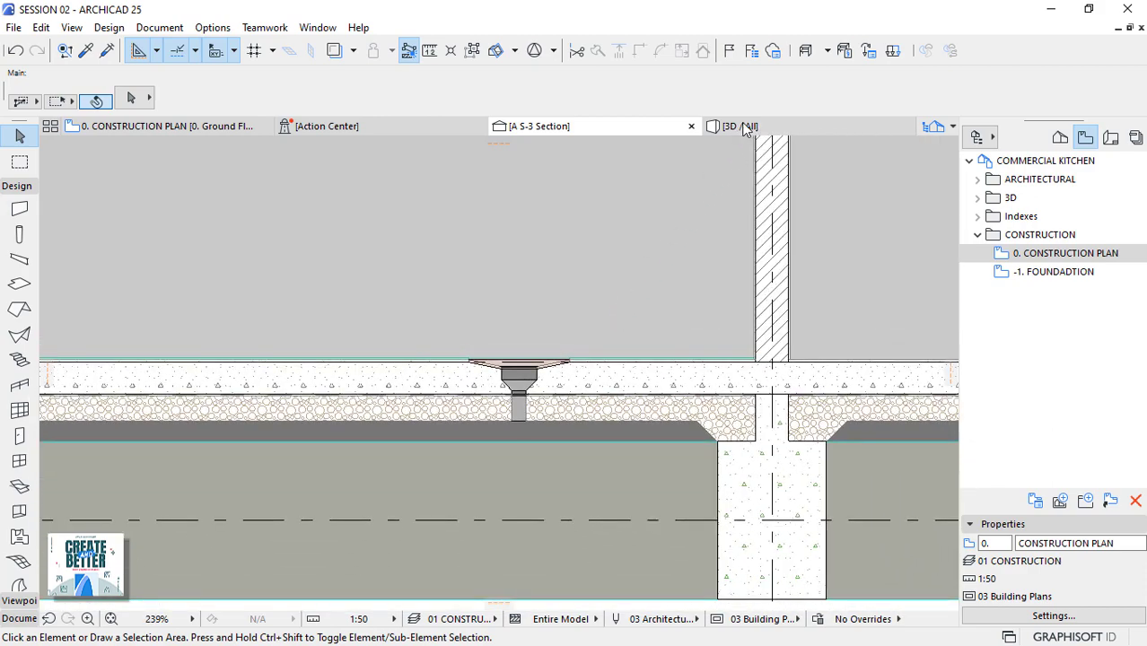
View the sunken drain opening in 3D and select its beams
left_click(741, 126)
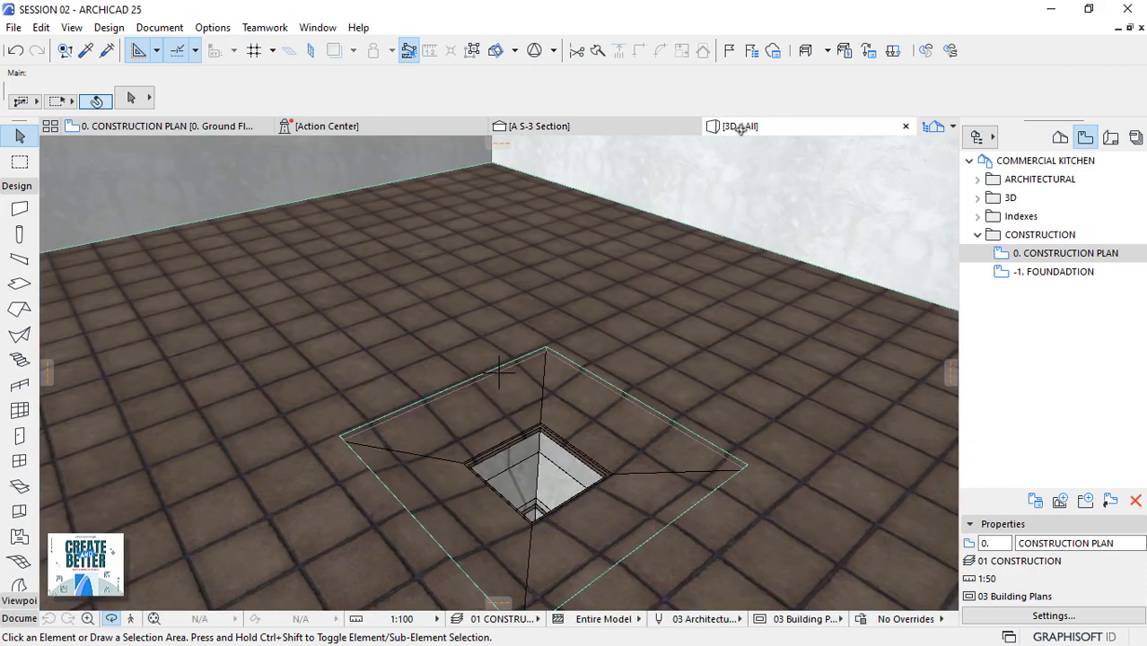
scroll(631, 475, "down", 5)
middle_click_drag(706, 502, 466, 263, "shift")
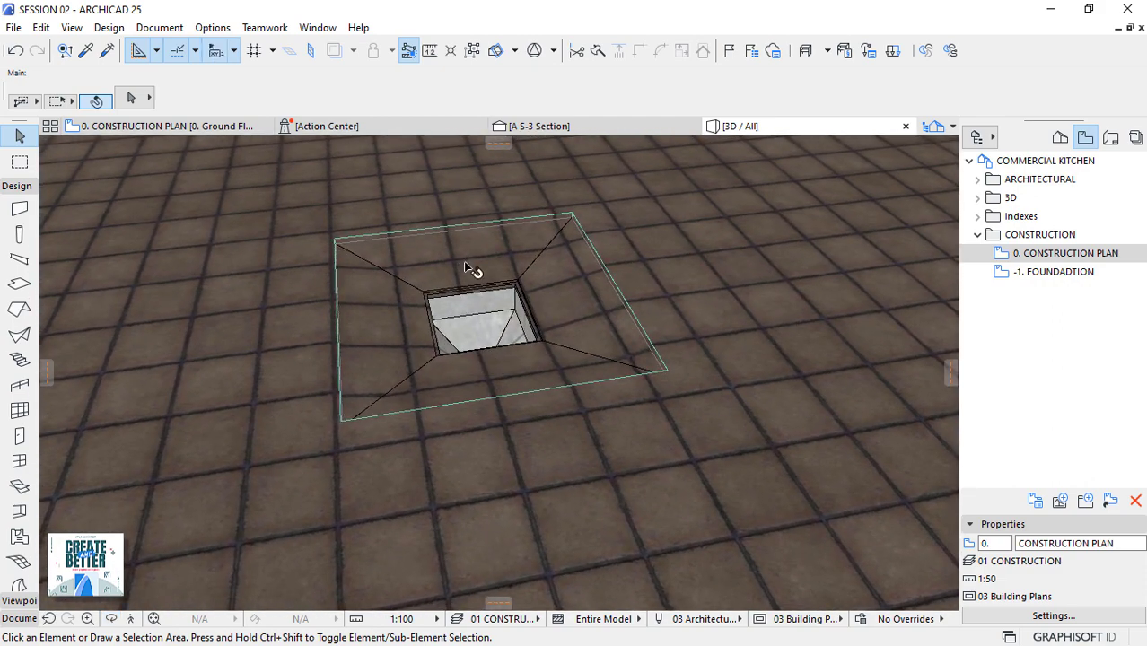
left_click(463, 261)
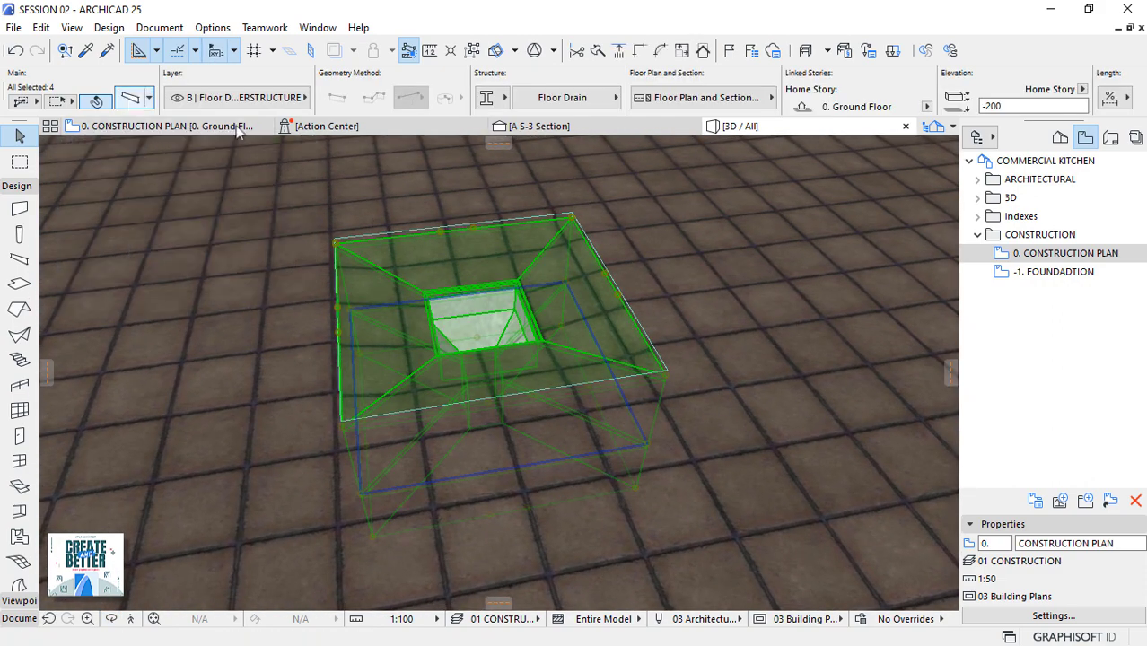
Classify the selected beams as Uniformat B1010.10 Floor Structural Frame
key("ctrl+t")
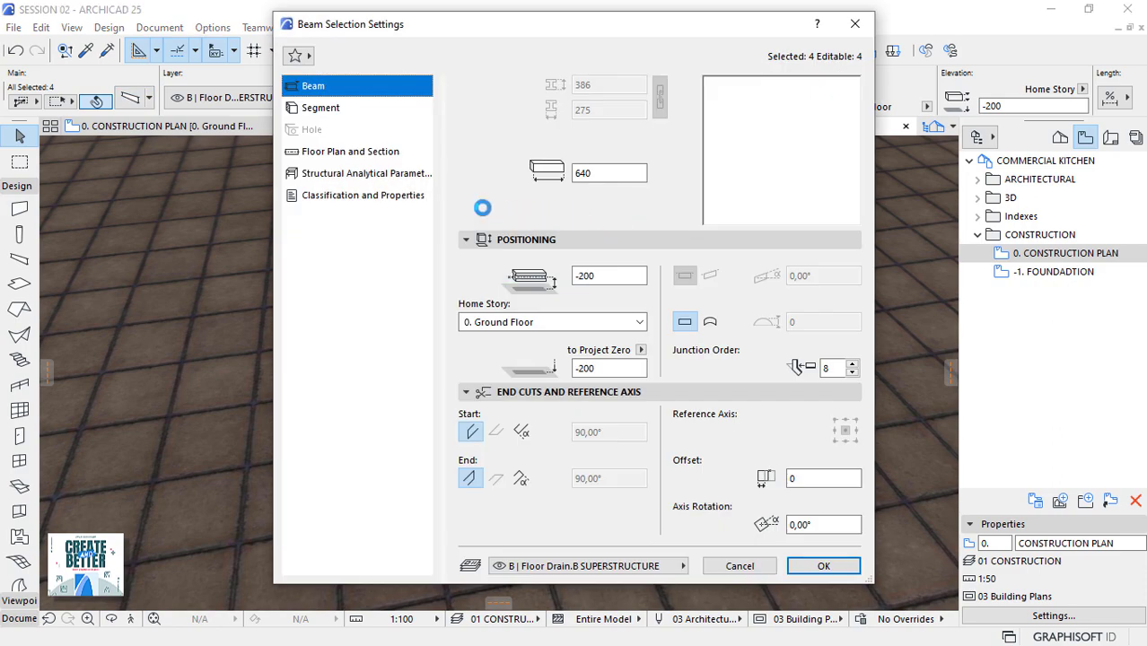
left_click(352, 197)
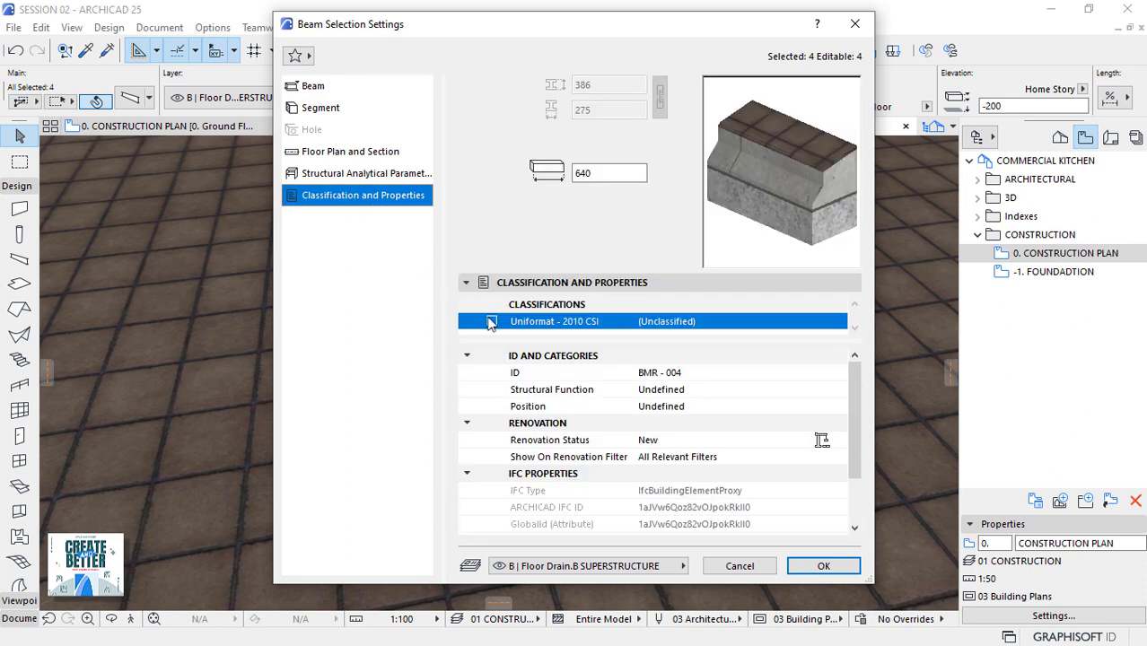
left_click(491, 321)
left_click(839, 323)
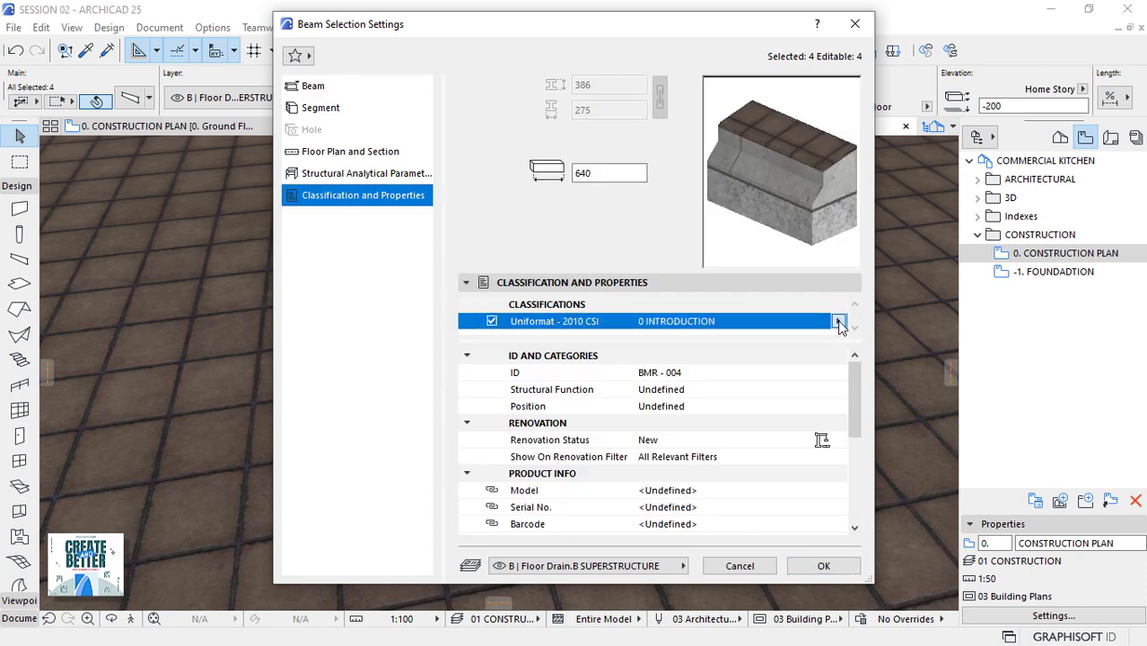
left_click(550, 247)
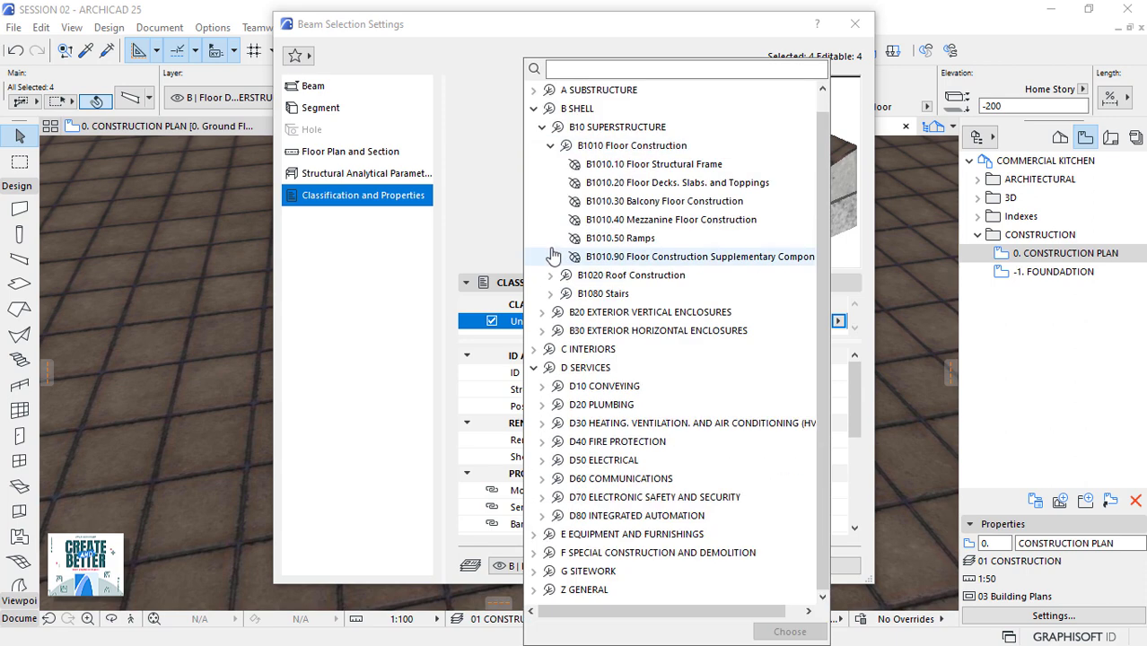
left_click(627, 167)
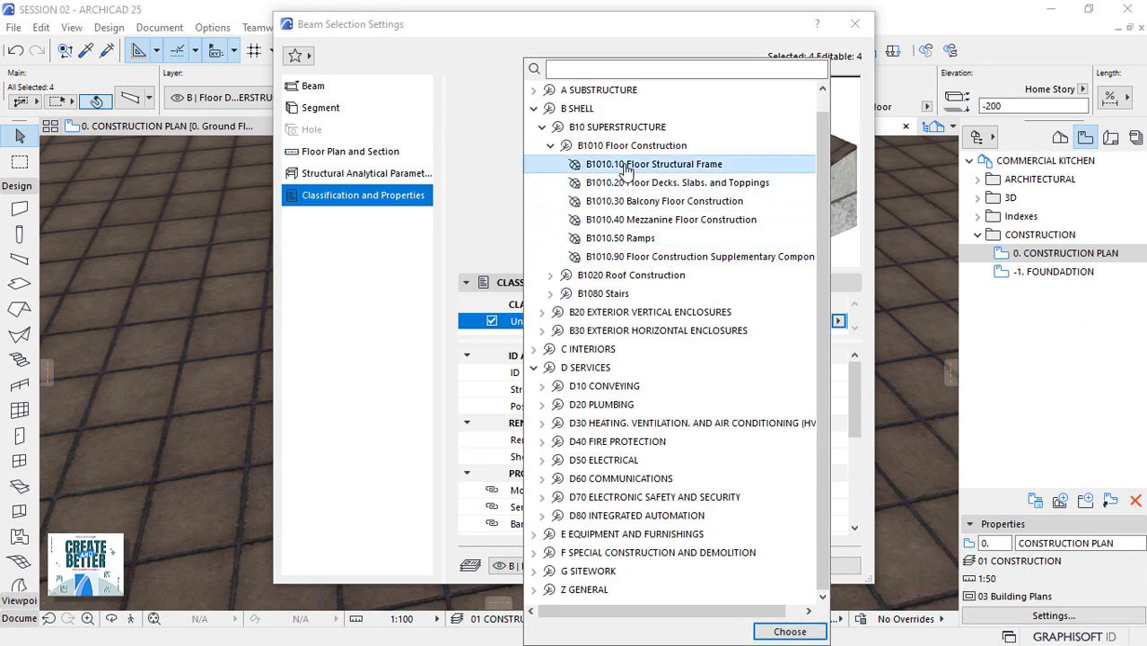
left_click(787, 631)
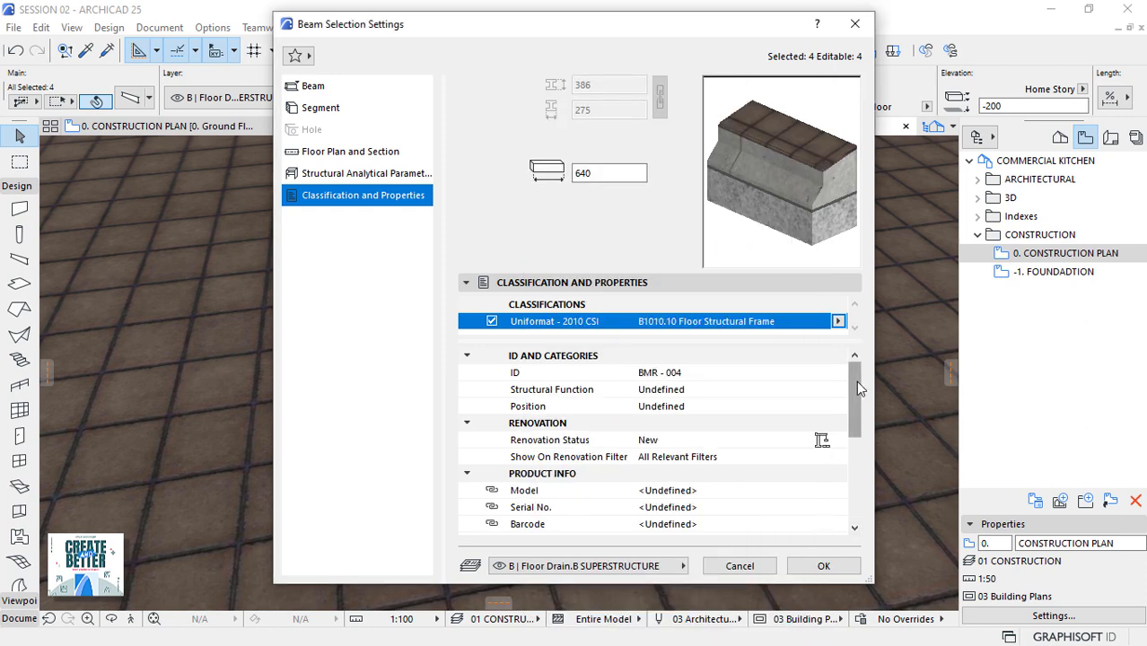
Set the beams' Description to 'ROFO FLOOR DRAIN' and apply the settings
left_click_drag(857, 380, 854, 411)
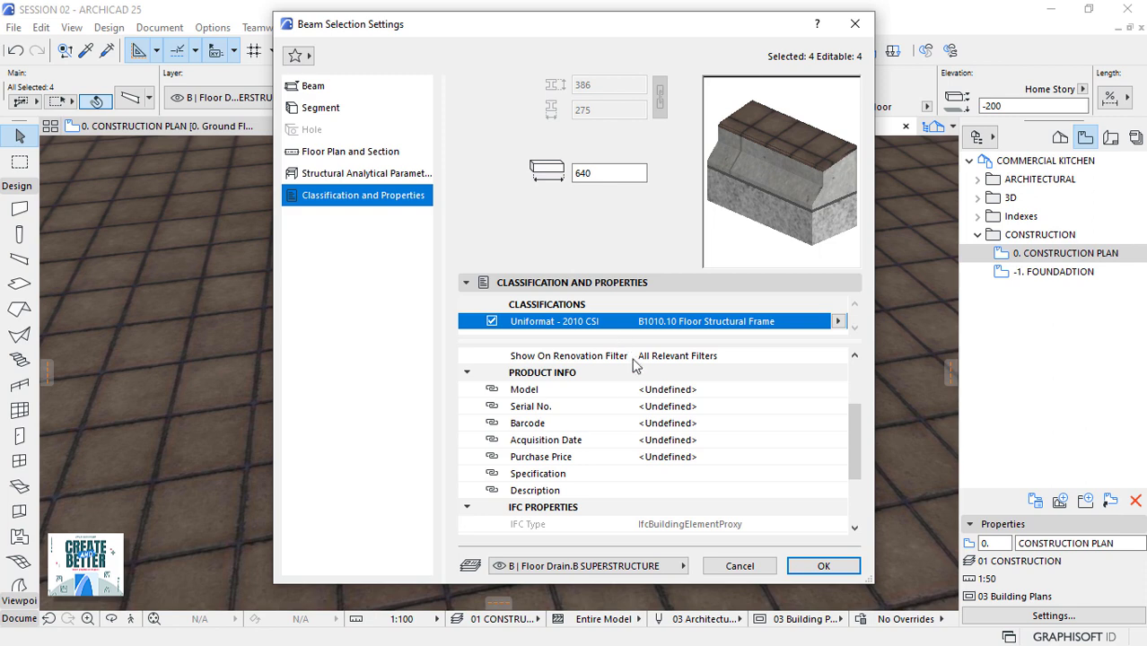
scroll(691, 476, "down", 1)
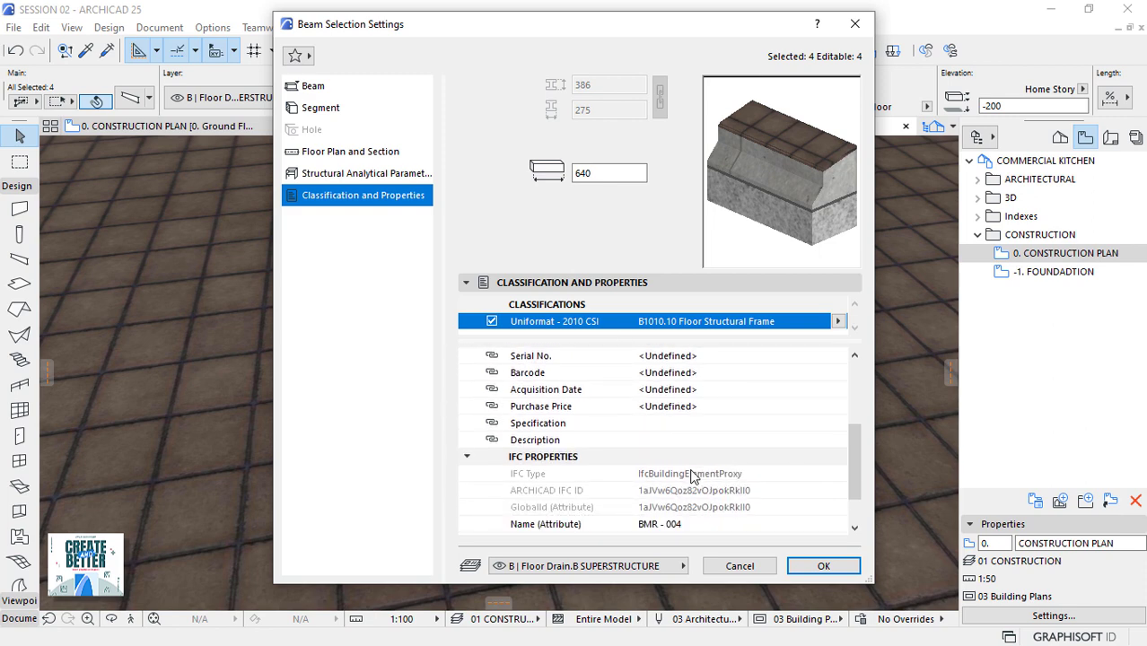
left_click(658, 443)
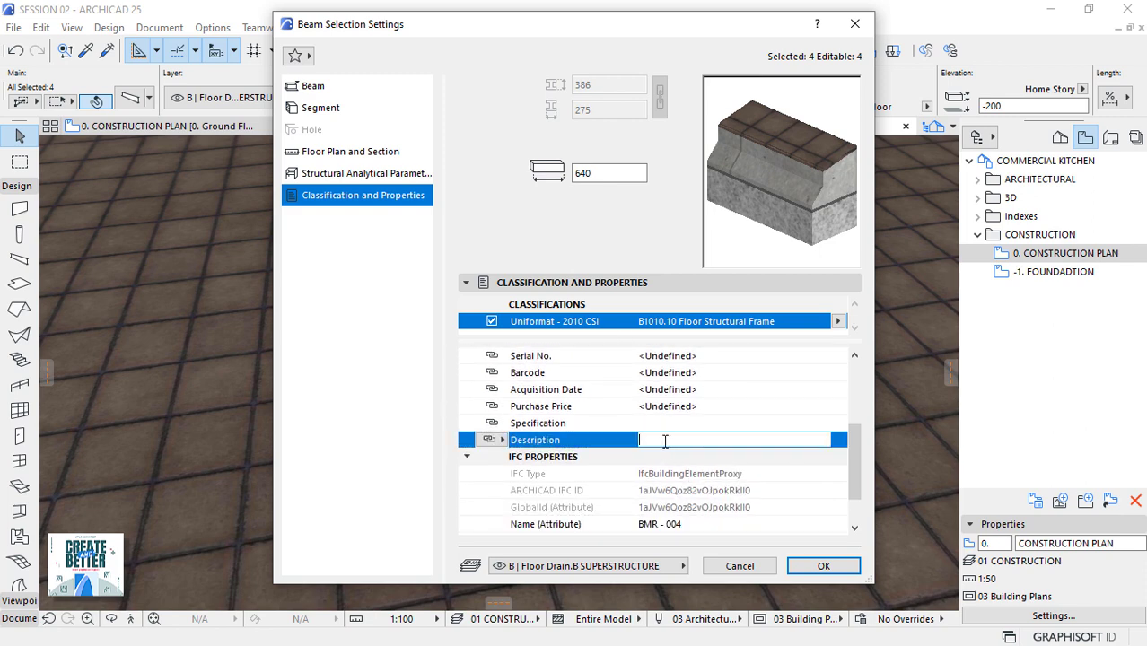
type("ROFO FLOOR DRAIN")
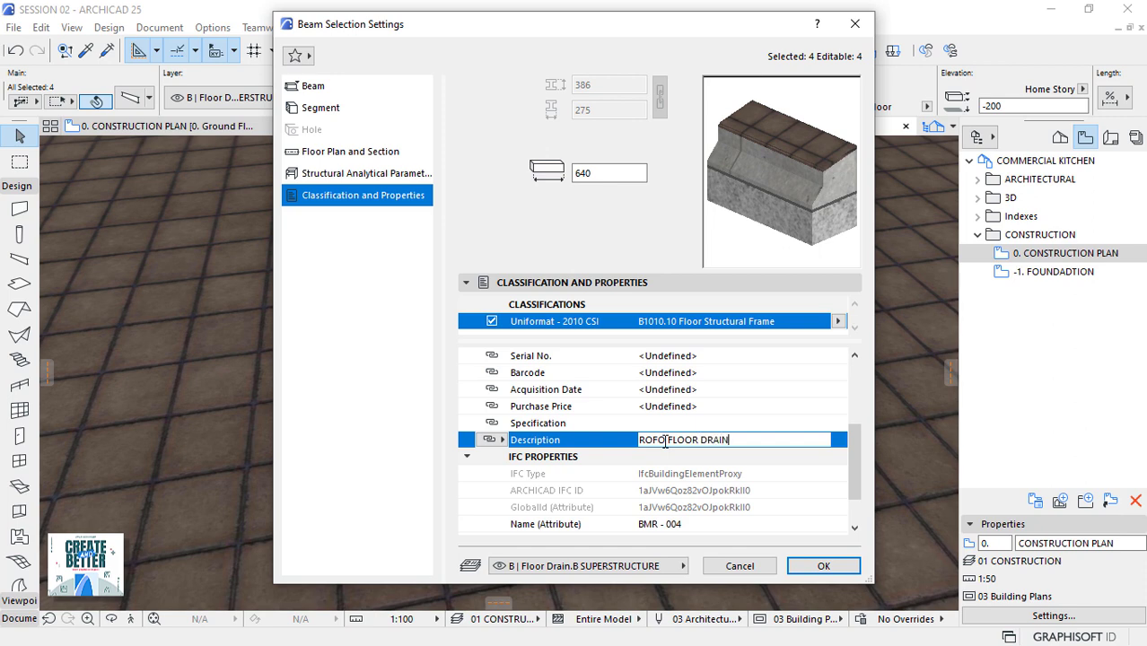
left_click(824, 568)
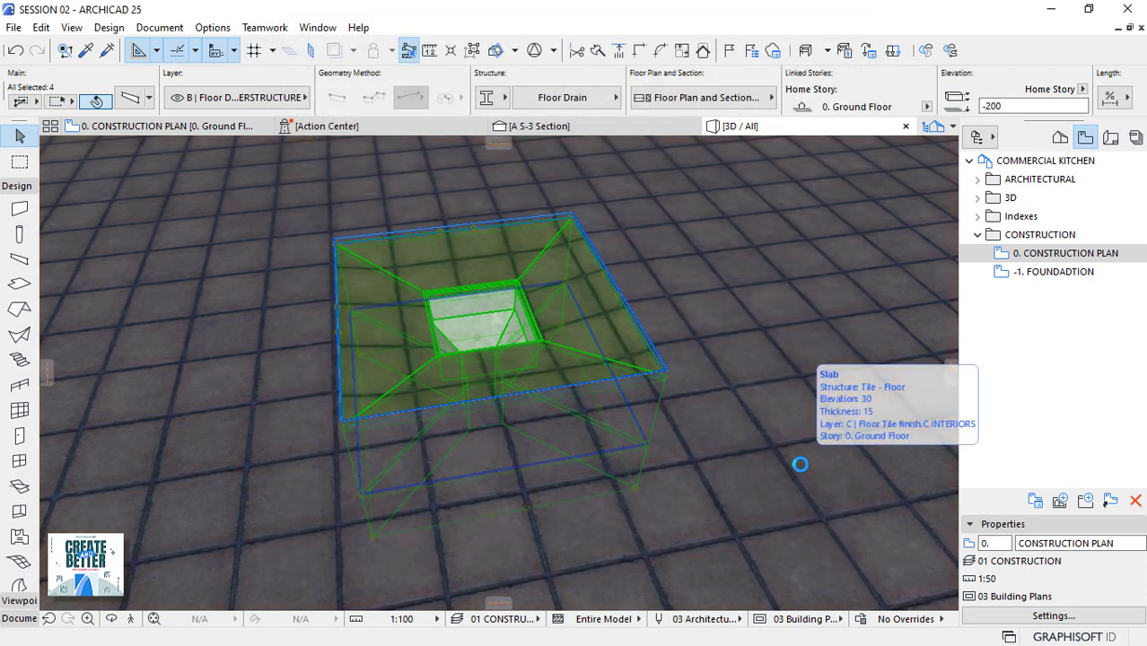
Deselect the beams, return to 0. CONSTRUCTION PLAN and fit the whole floor layout in view
key("Escape")
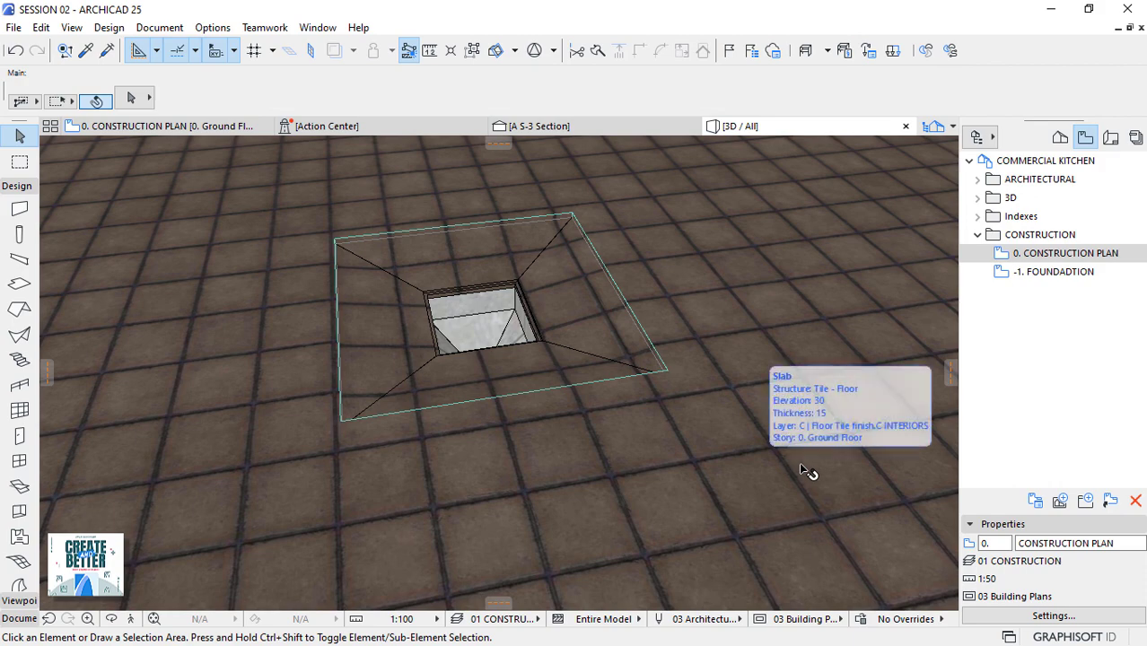
left_click(186, 131)
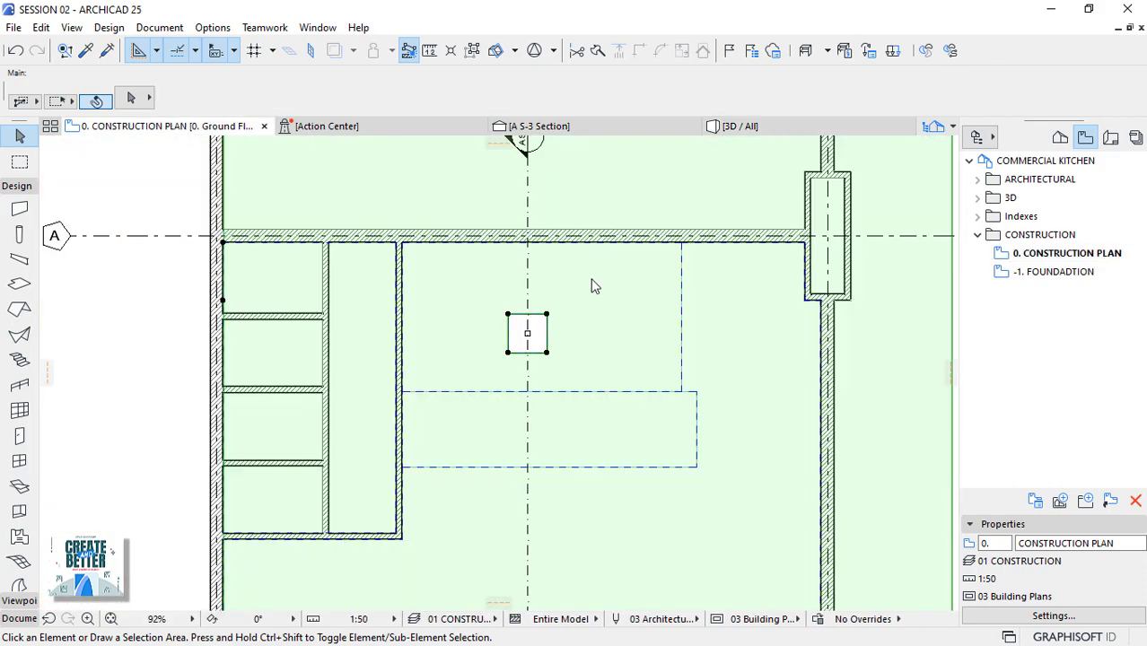
left_click(592, 286)
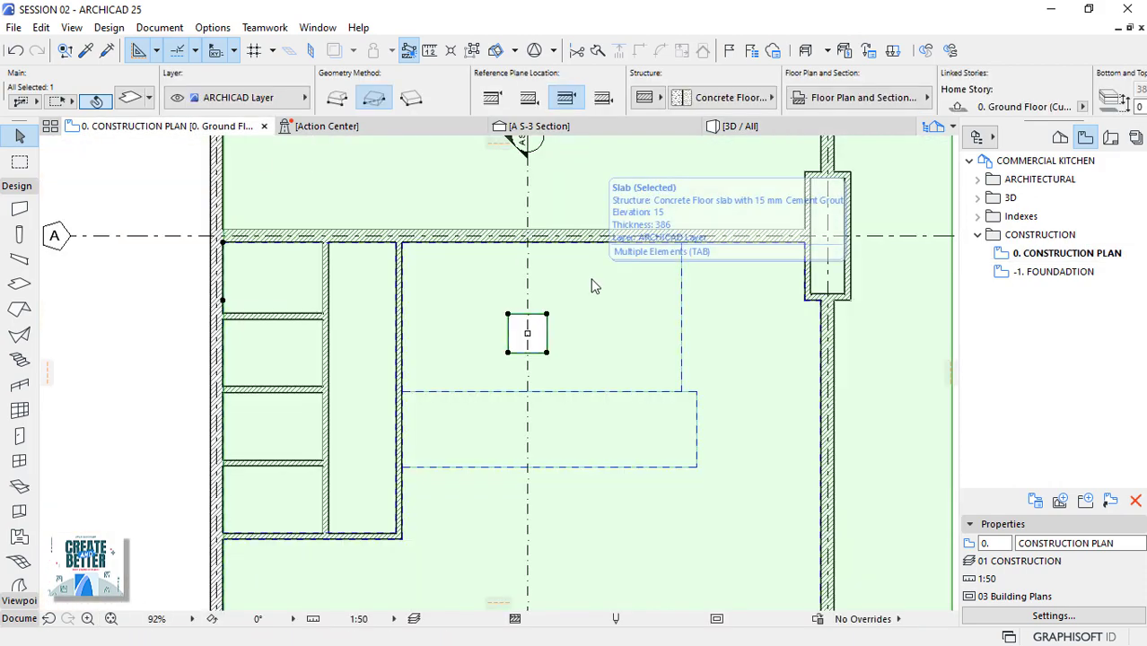
key("Escape")
scroll(565, 309, "down", 5)
key("ctrl+a")
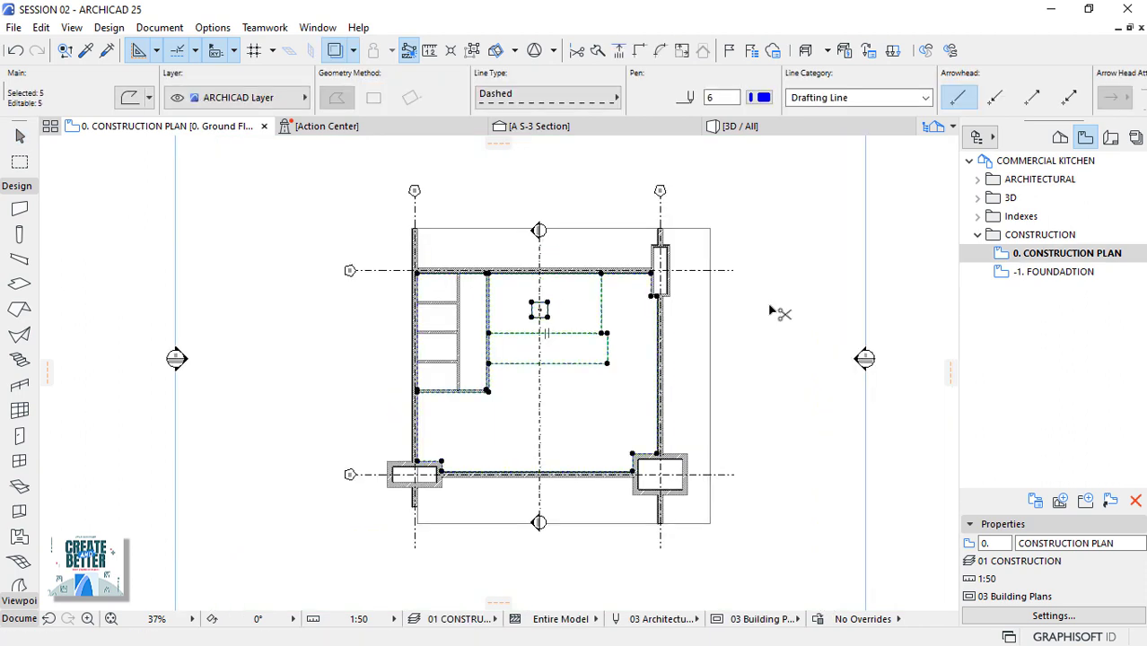
key("Escape")
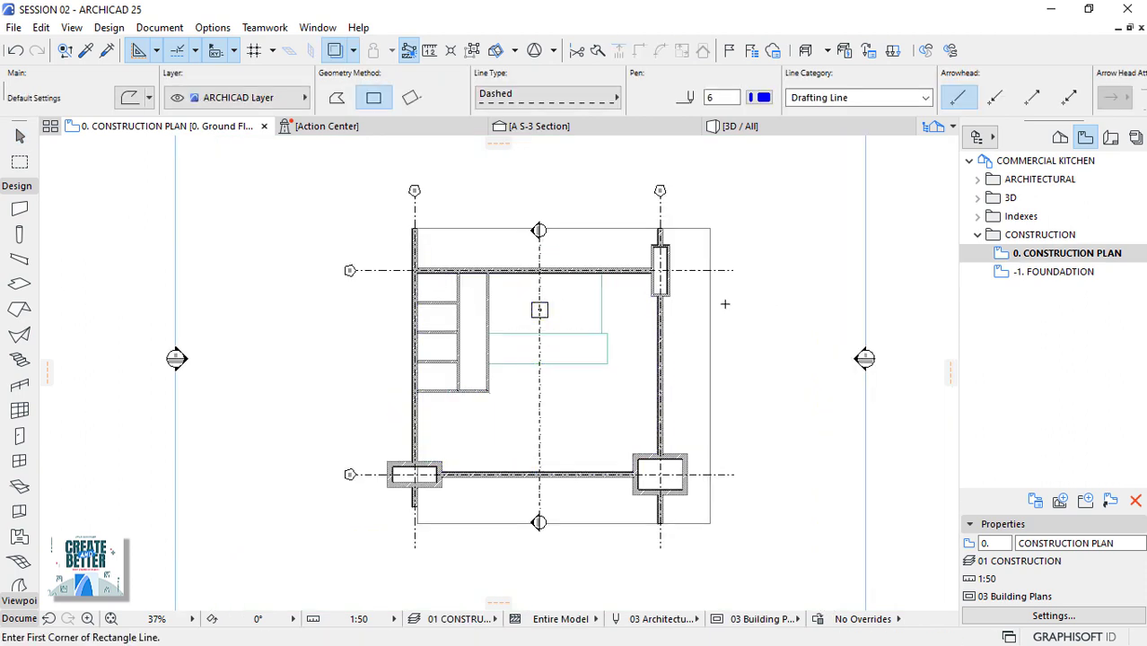